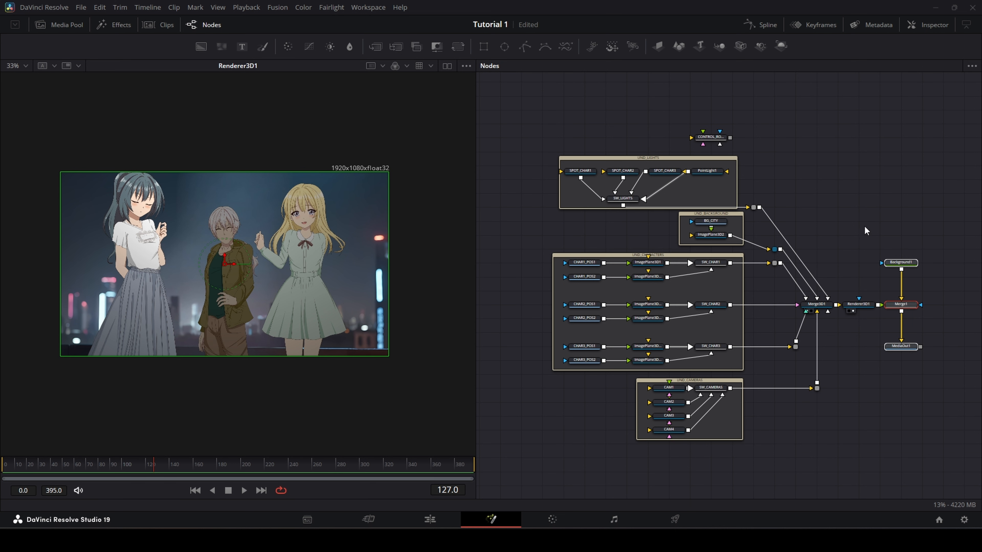
- Move the CONTROL_ROOM node farther right in the empty space above the node groups
mouse_move(866, 228)
mouse_down()
mouse_move(858, 164)
mouse_move(868, 210)
mouse_up()
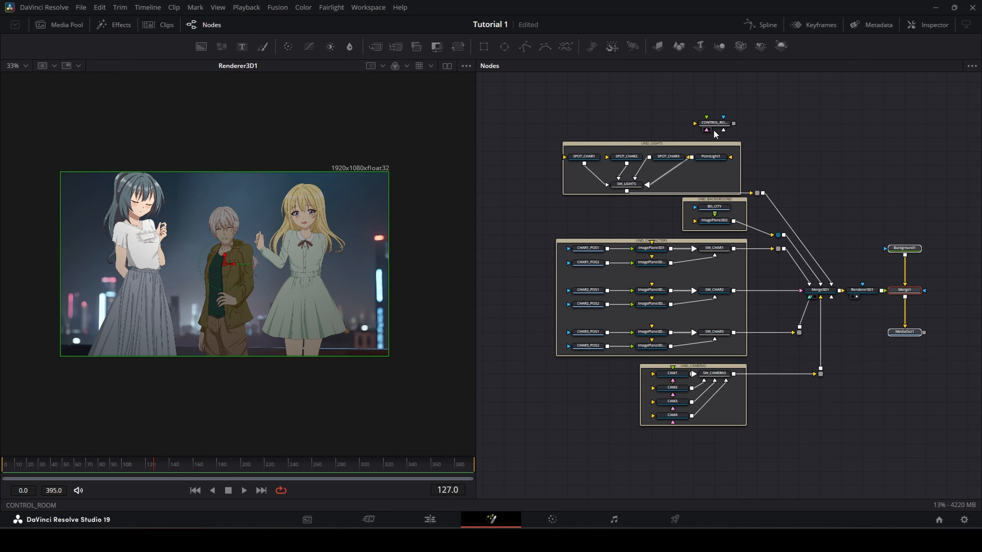
drag(718, 124, 776, 125)
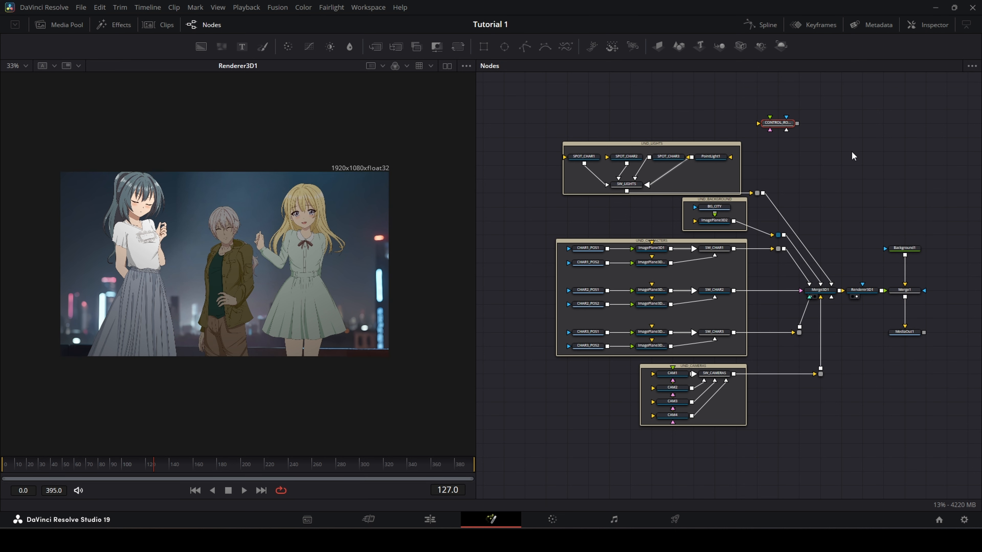
click(853, 165)
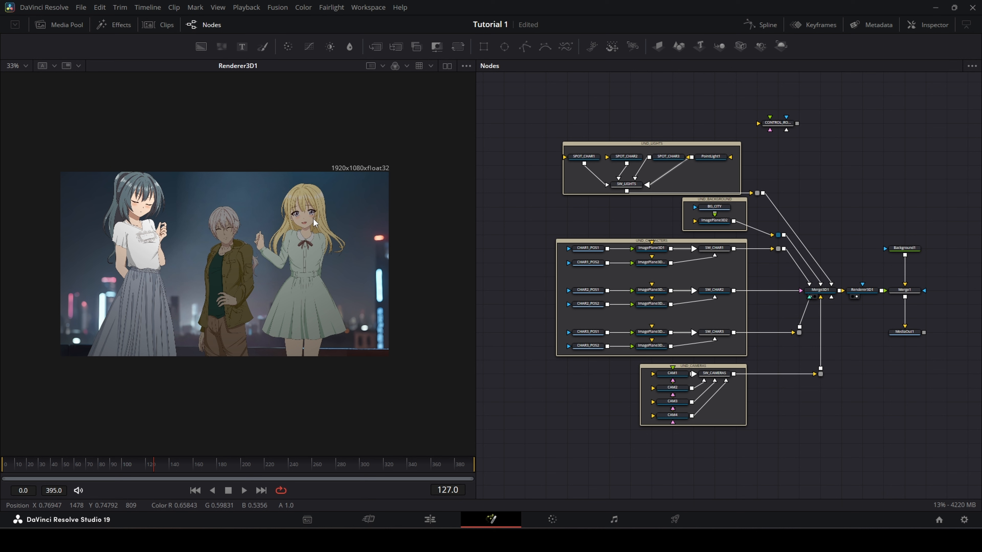
- Add the first Chie, Kousei and Miki images from Bin 4 as three media nodes beside the CONTROL_ROOM node
scroll(634, 212, up, 2)
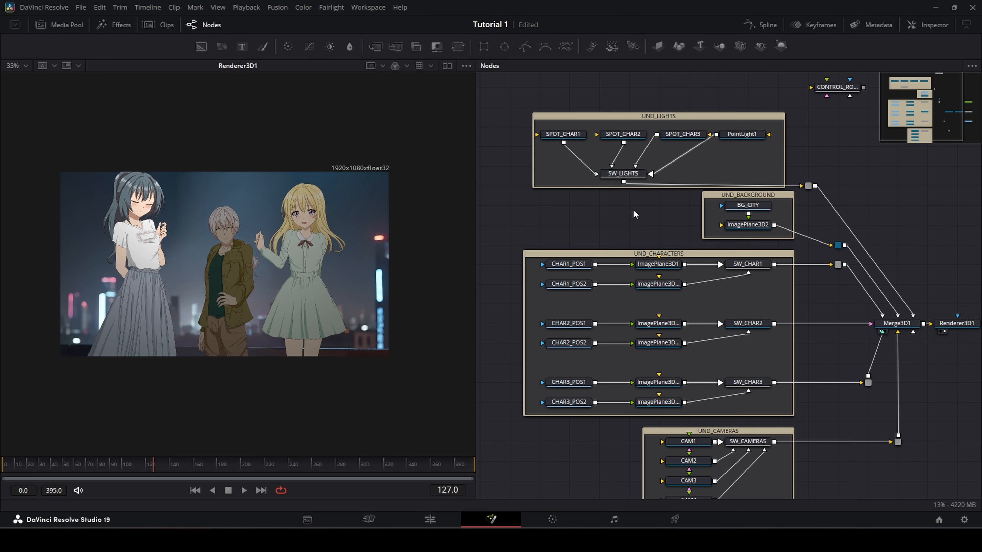
drag(631, 211, 619, 236)
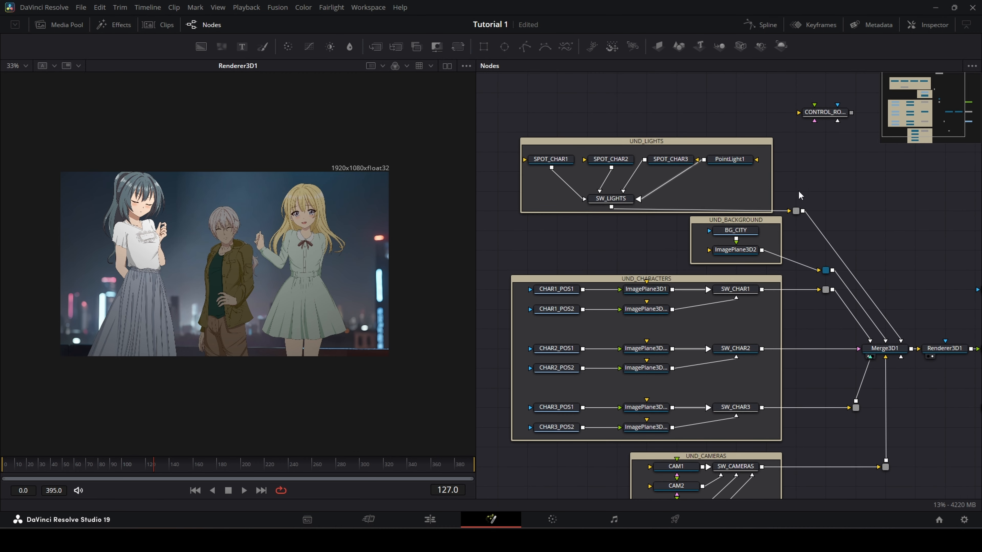
drag(823, 192, 806, 144)
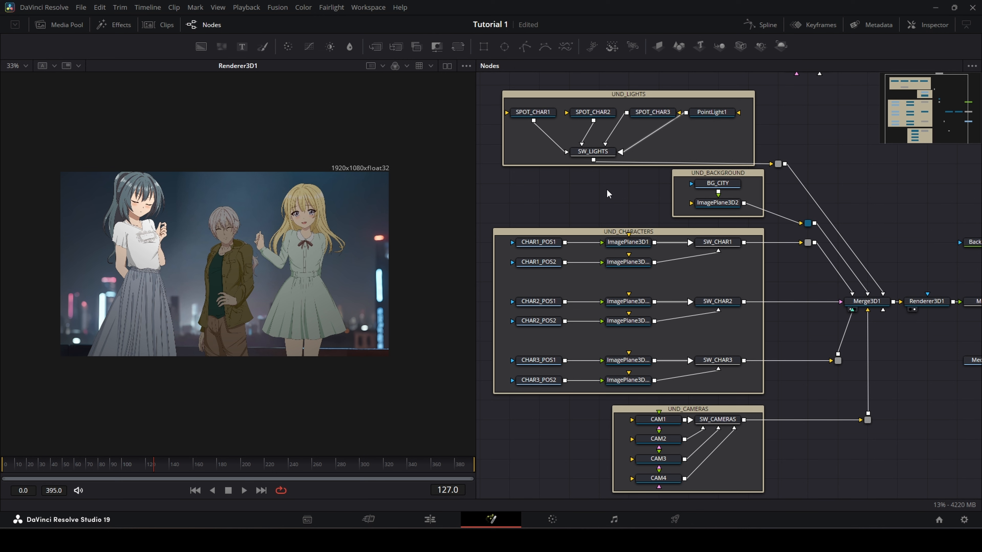
scroll(615, 152, down, 1)
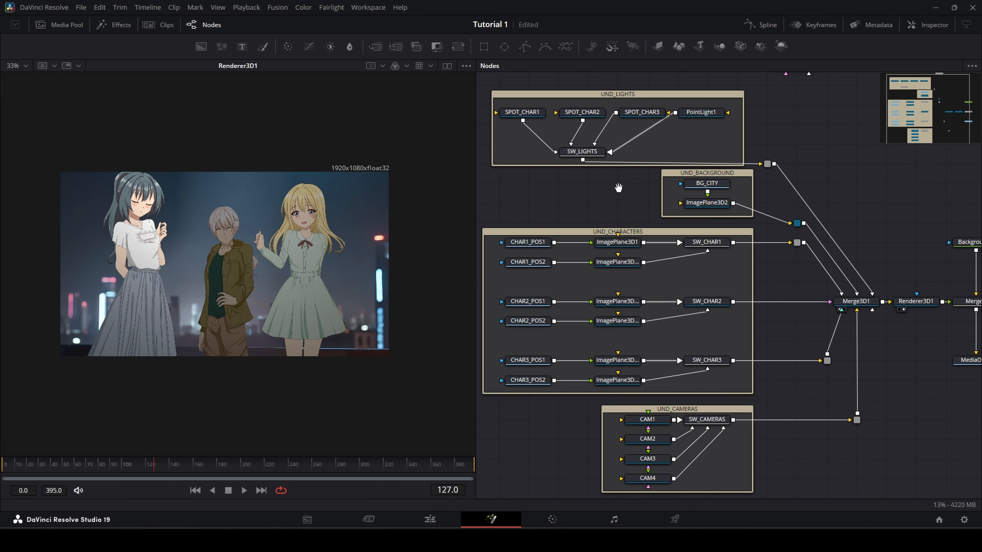
drag(820, 140, 545, 226)
drag(630, 117, 678, 111)
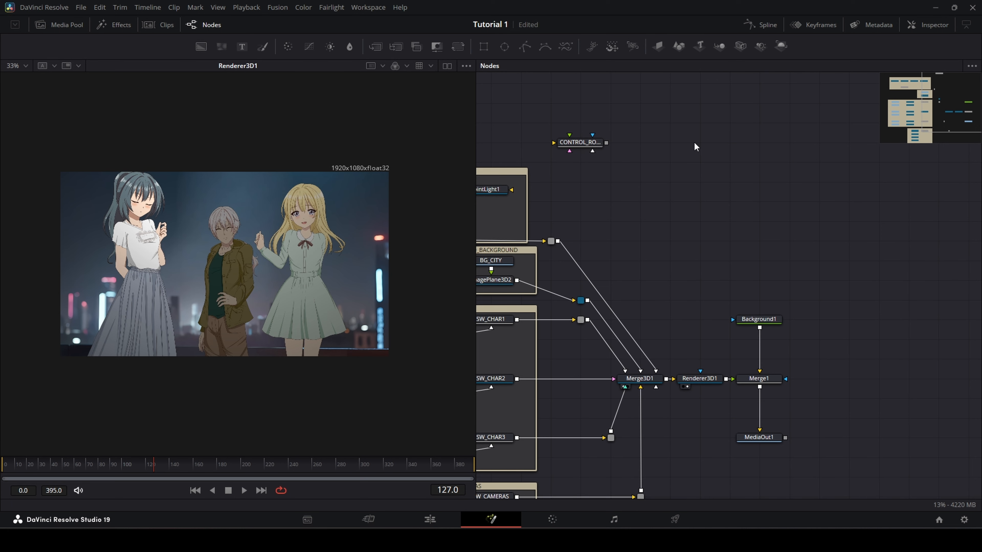
click(70, 25)
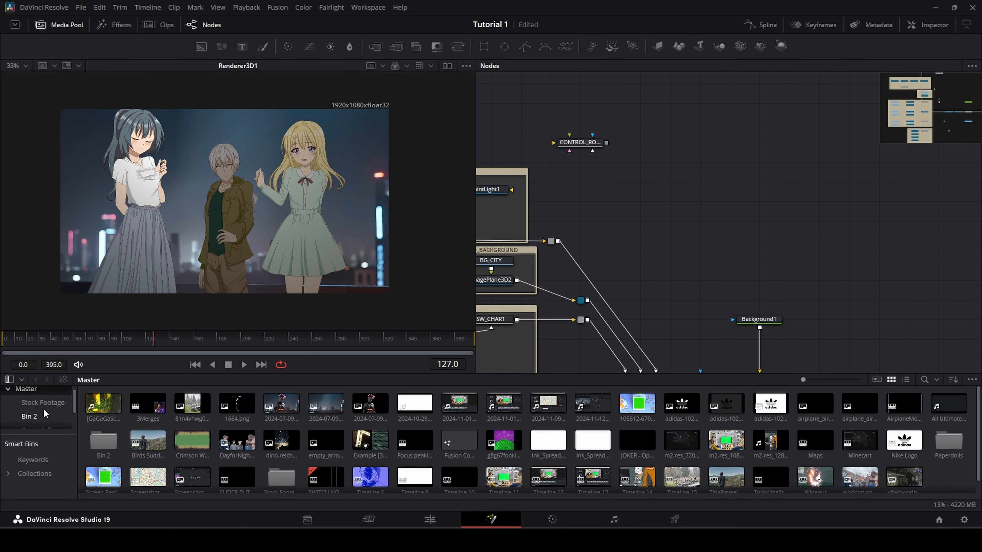
scroll(43, 413, down, 2)
click(40, 421)
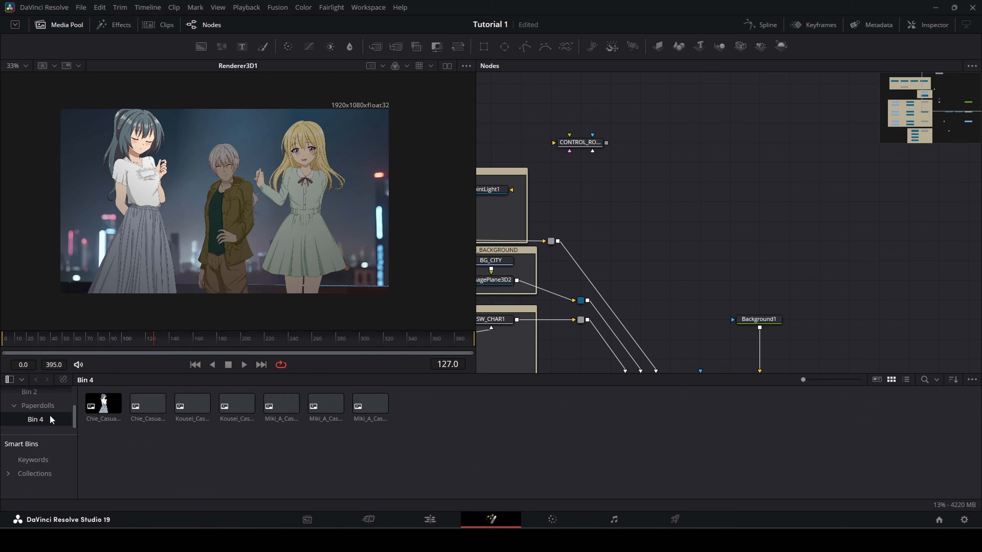
drag(104, 408, 733, 153)
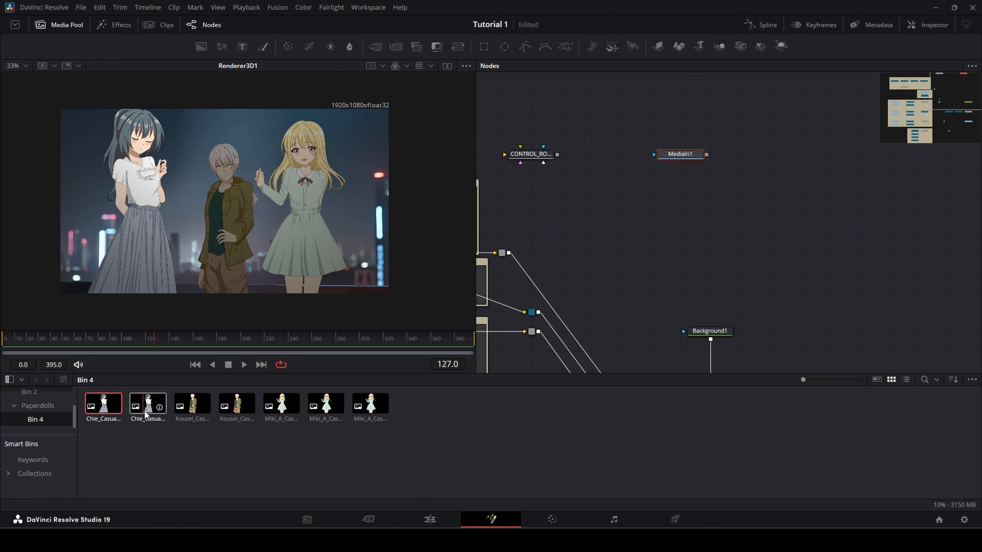
drag(192, 405, 760, 162)
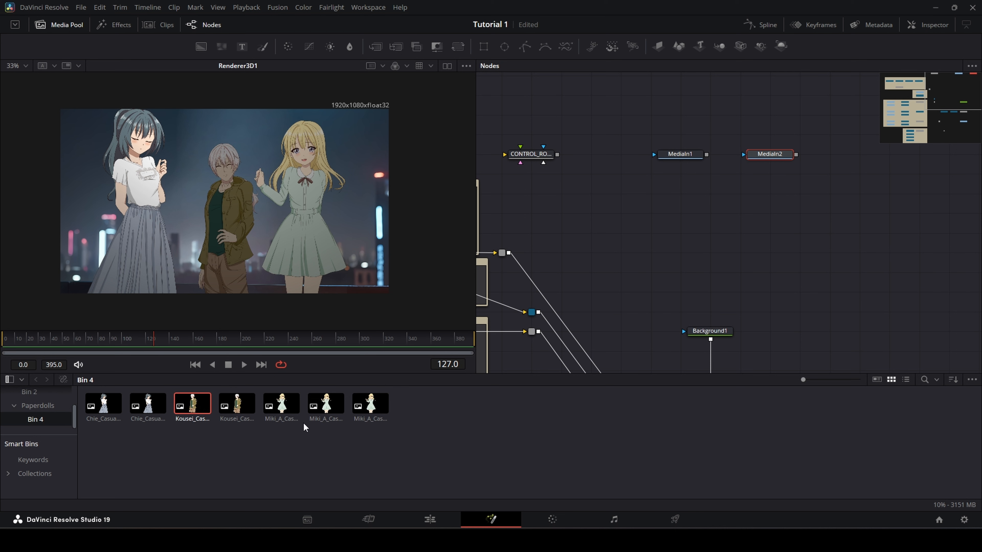
drag(282, 404, 843, 162)
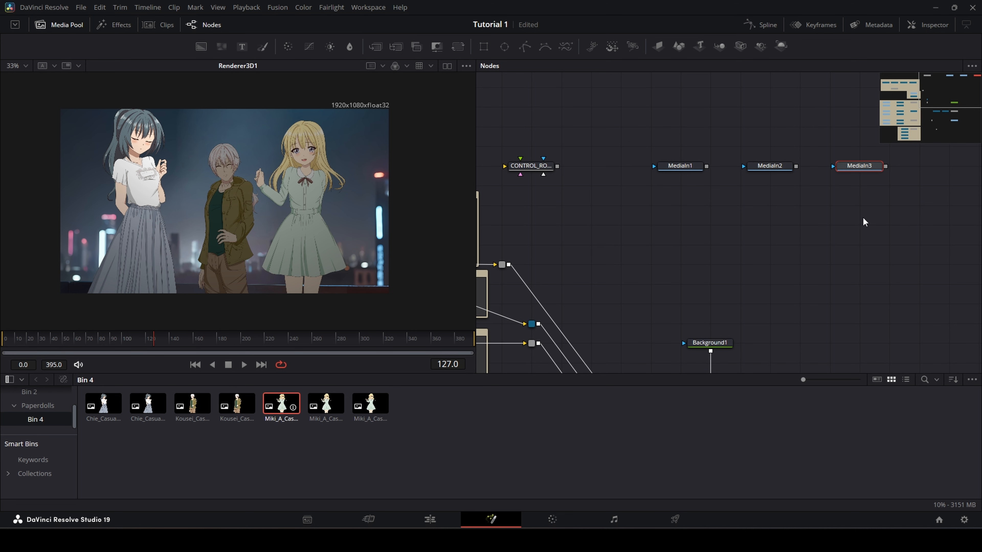
- Add a Switch node below the media nodes and connect MediaIn1 and MediaIn2 to its inputs
drag(644, 261, 703, 259)
click(758, 203)
key(shift+space)
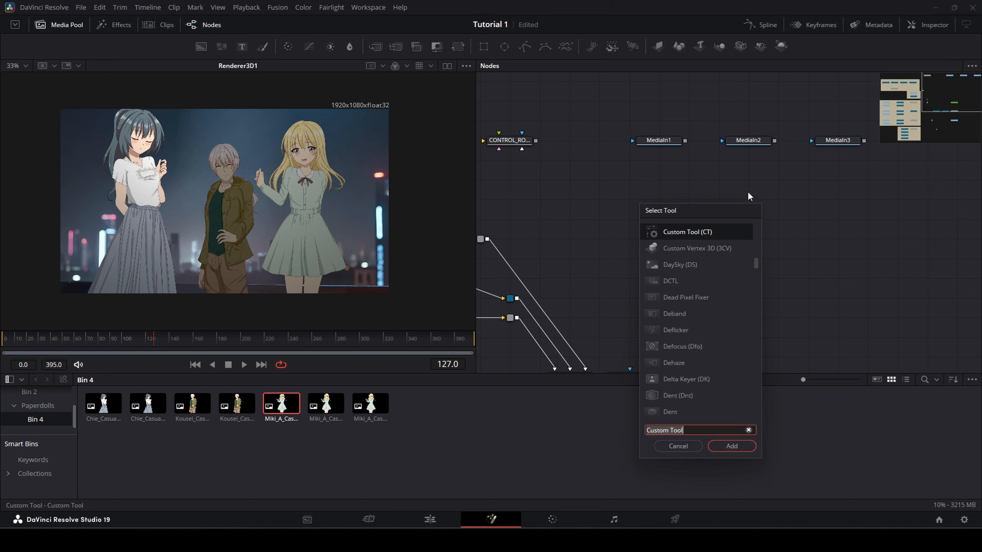
text(switcj)
key(BackSpace)
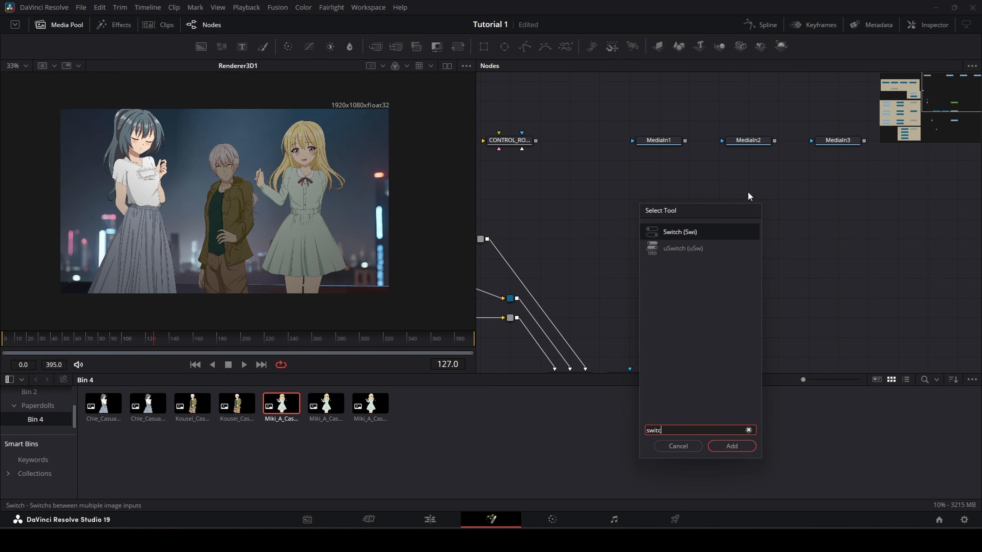
key(Return)
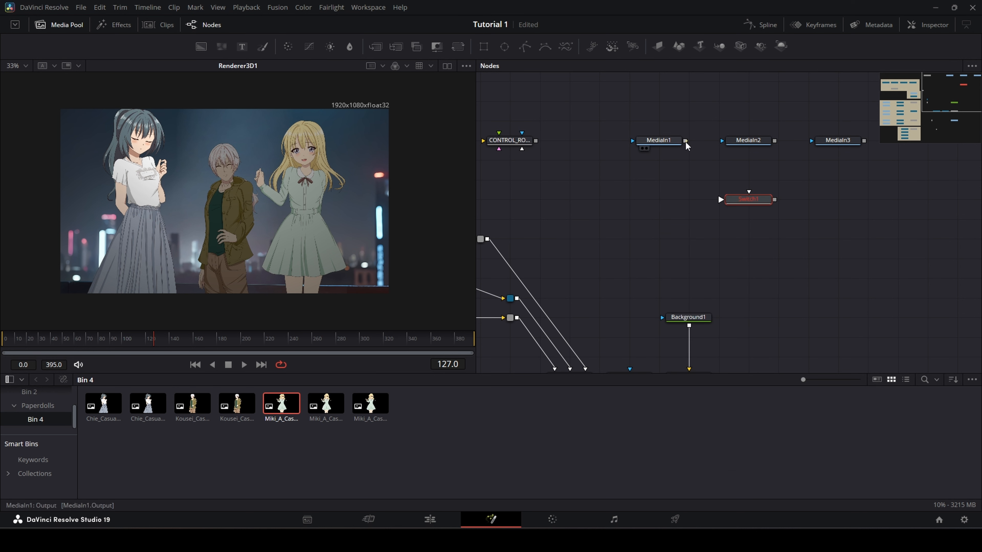
drag(686, 141, 746, 210)
drag(775, 141, 752, 206)
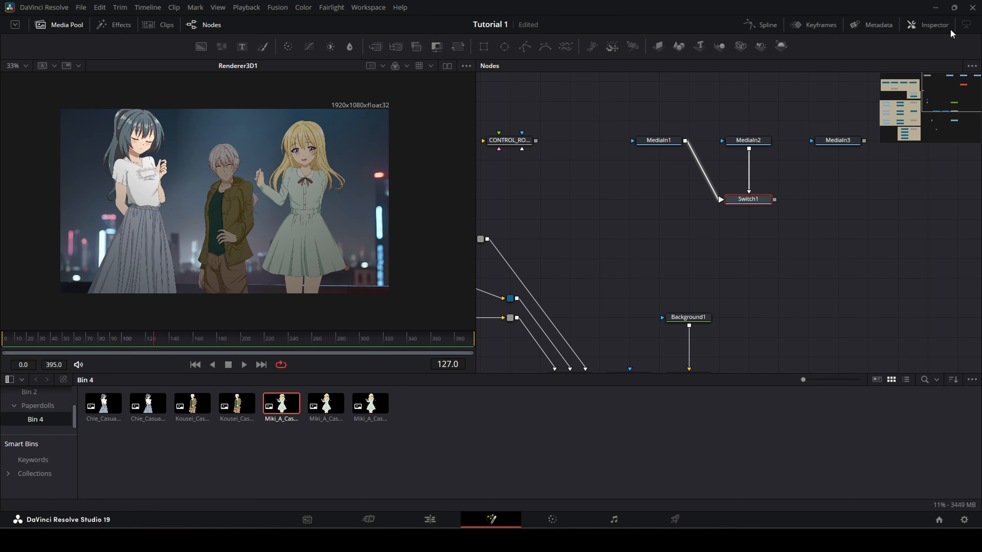
- Set Switch1's number of inputs to 3 and connect MediaIn3 to the new input
click(939, 27)
drag(649, 246, 523, 260)
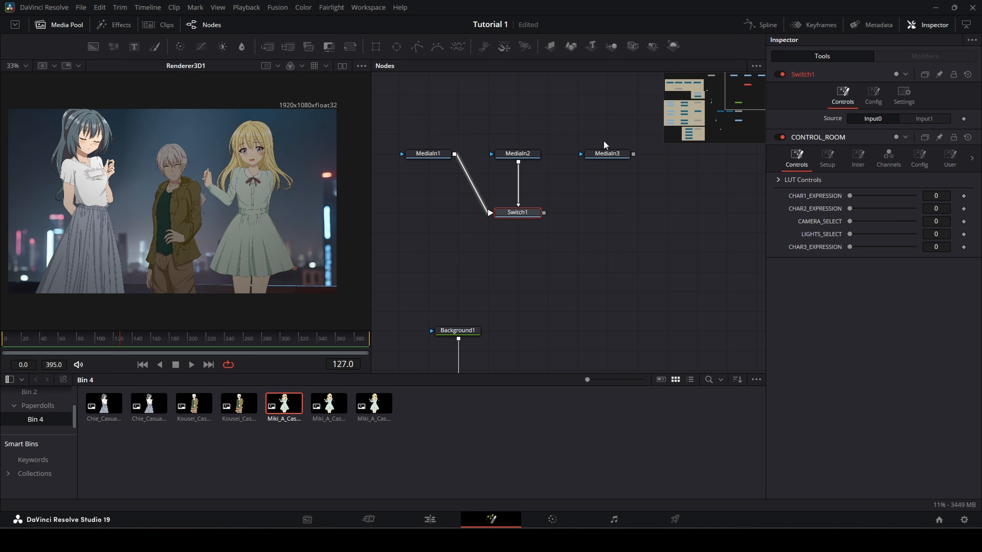
click(605, 154)
click(525, 213)
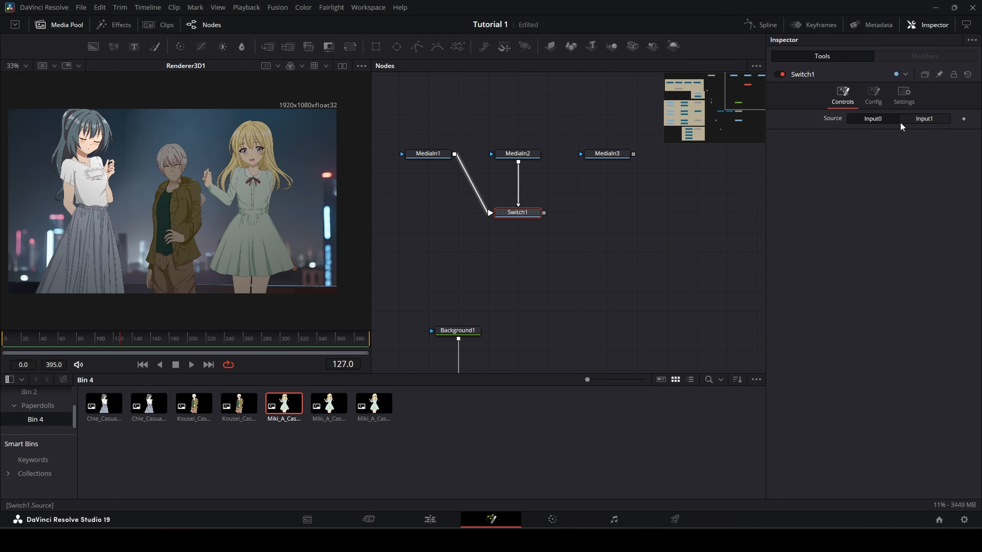
click(874, 95)
drag(858, 119, 866, 118)
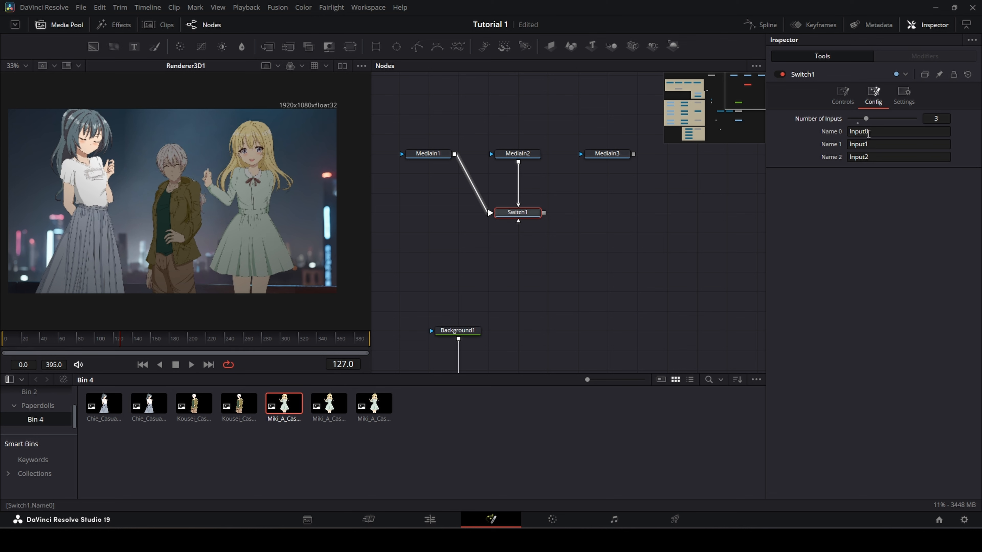
click(428, 154)
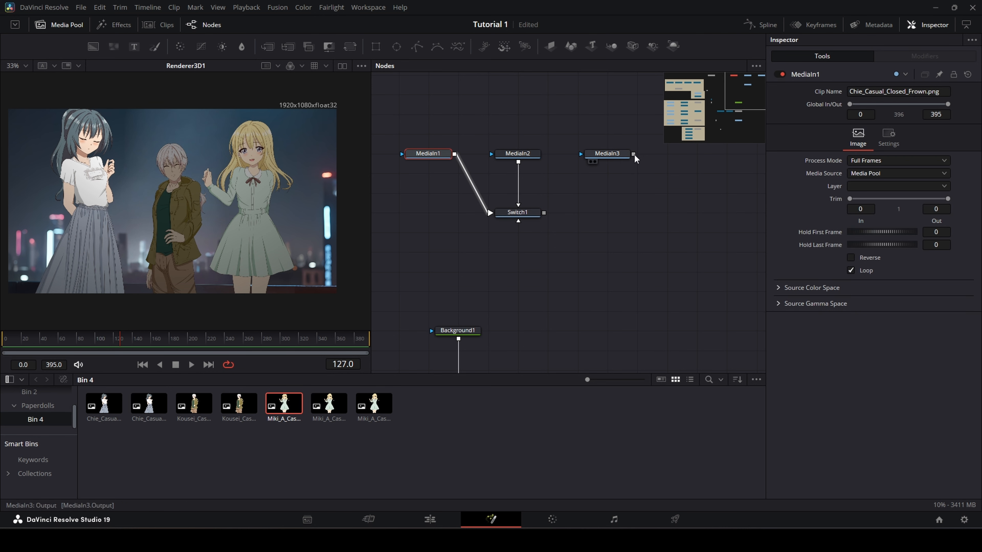
drag(634, 153, 518, 216)
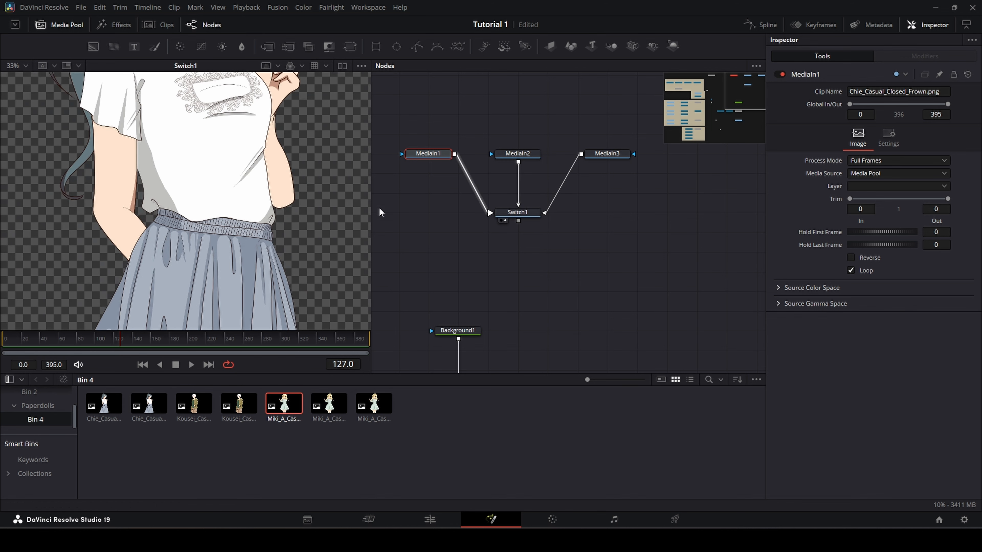
- View Switch1's output framed on the character's face and inspect the MediaIn1 and MediaIn2 nodes feeding it
scroll(305, 232, up, 10)
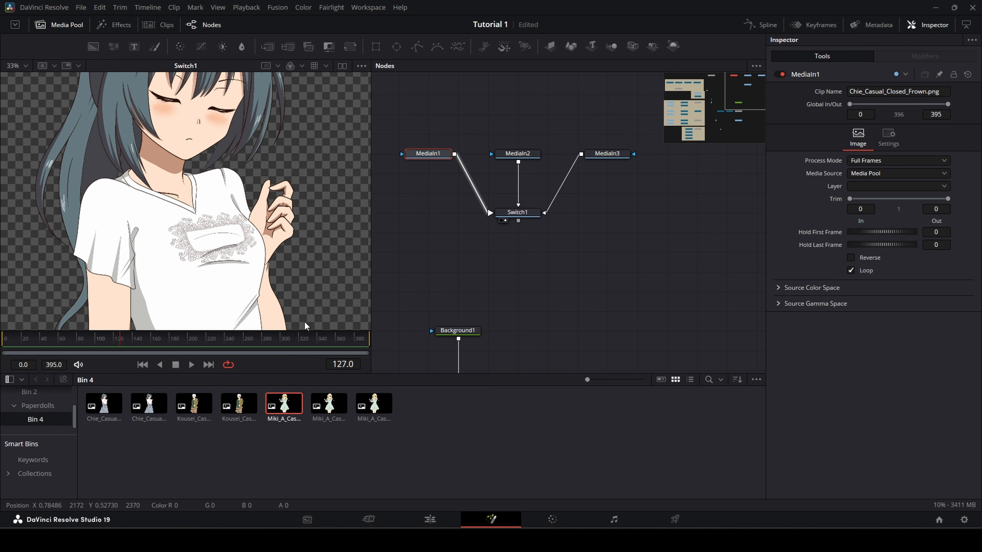
drag(309, 184, 287, 201)
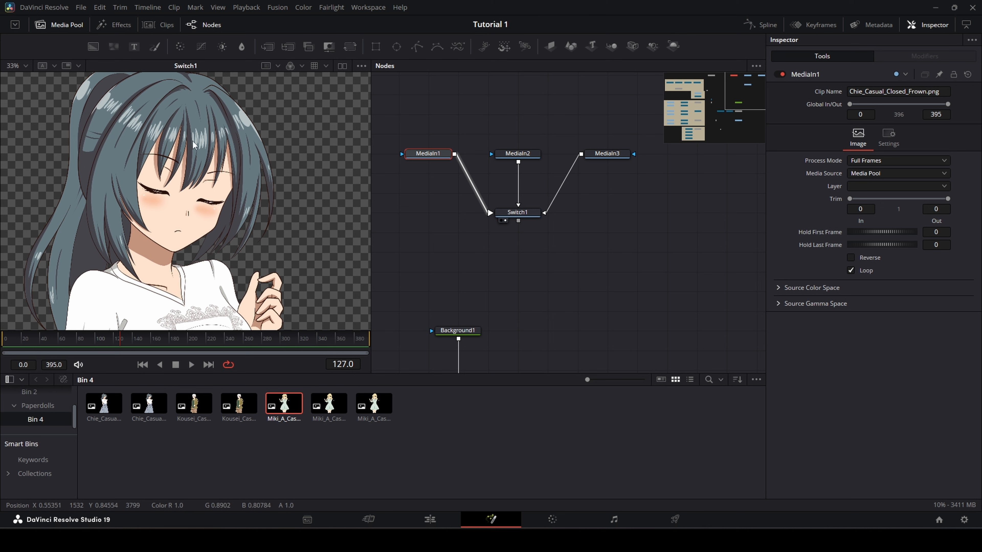
click(519, 214)
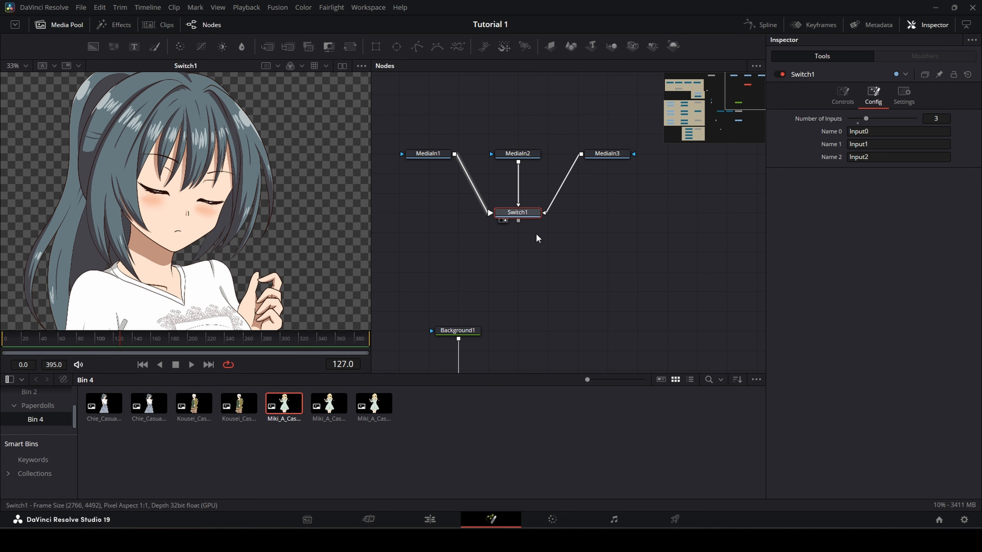
click(436, 155)
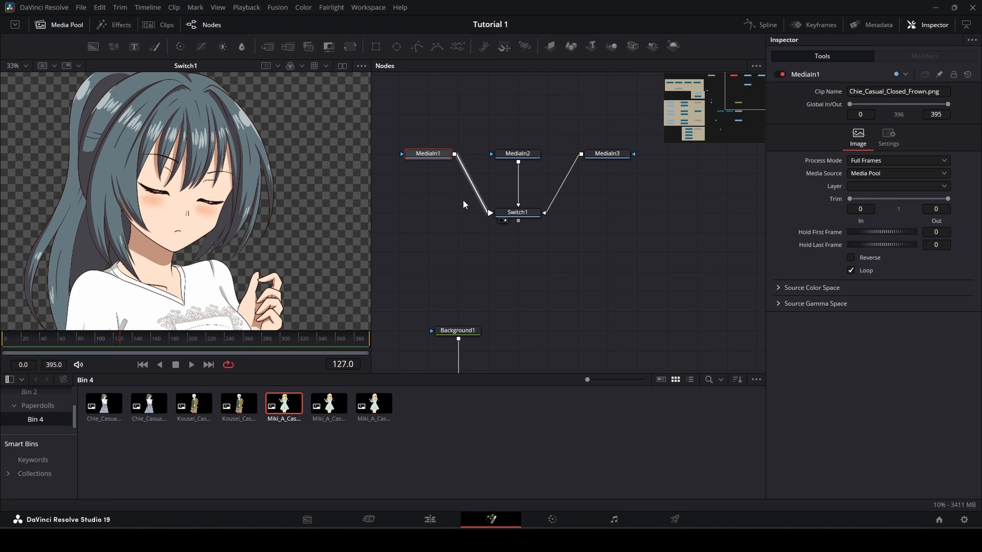
click(528, 153)
- Set Switch1's source to Input1 and frame the displayed character
click(518, 214)
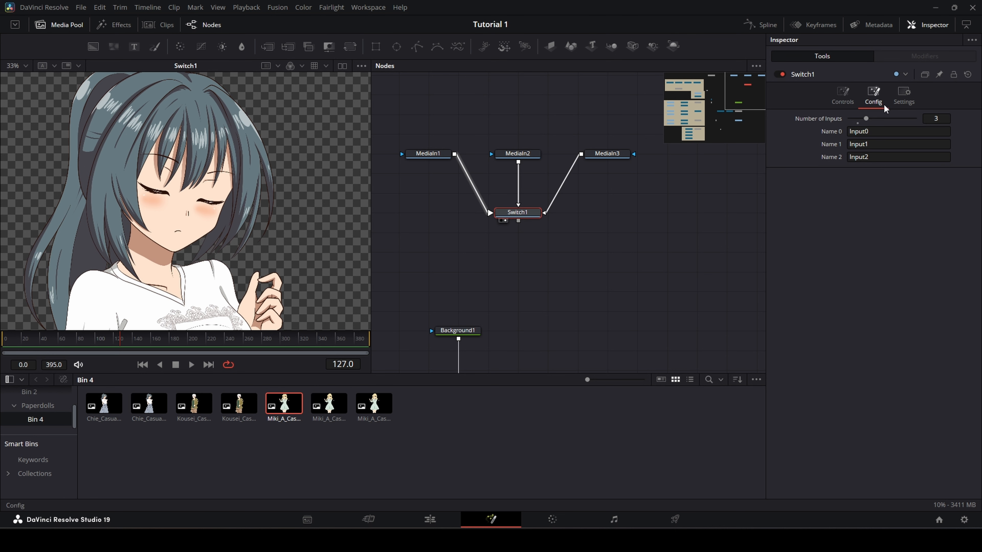
click(846, 100)
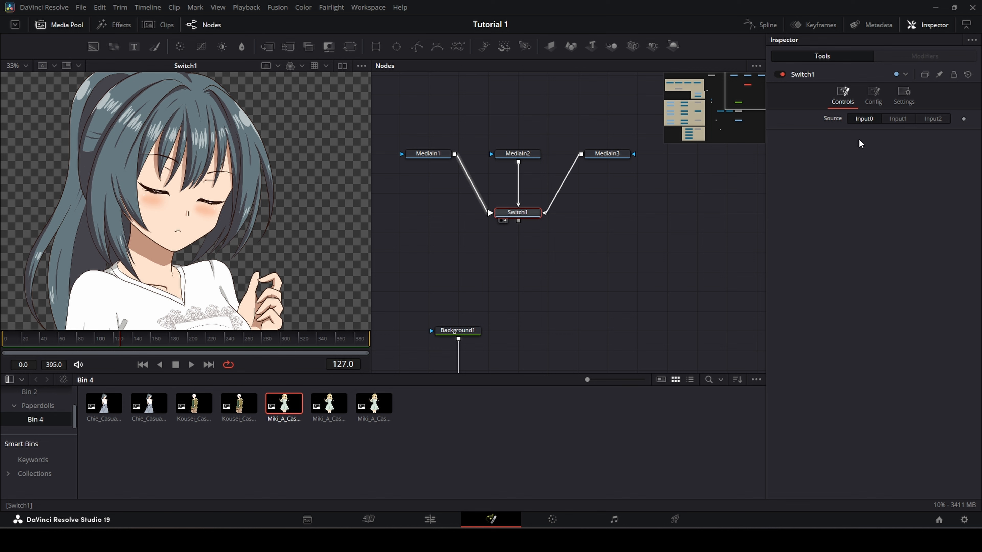
click(903, 118)
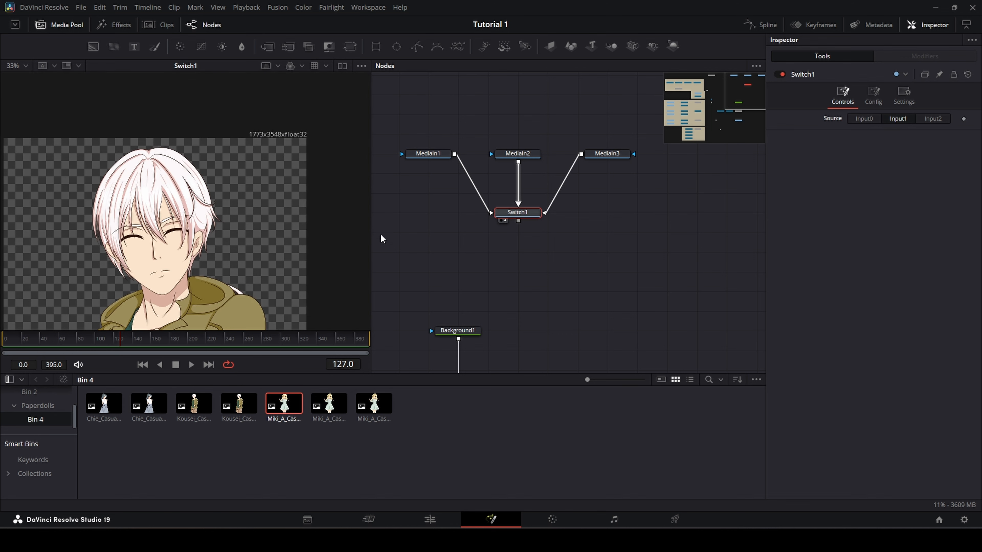
drag(288, 220, 315, 192)
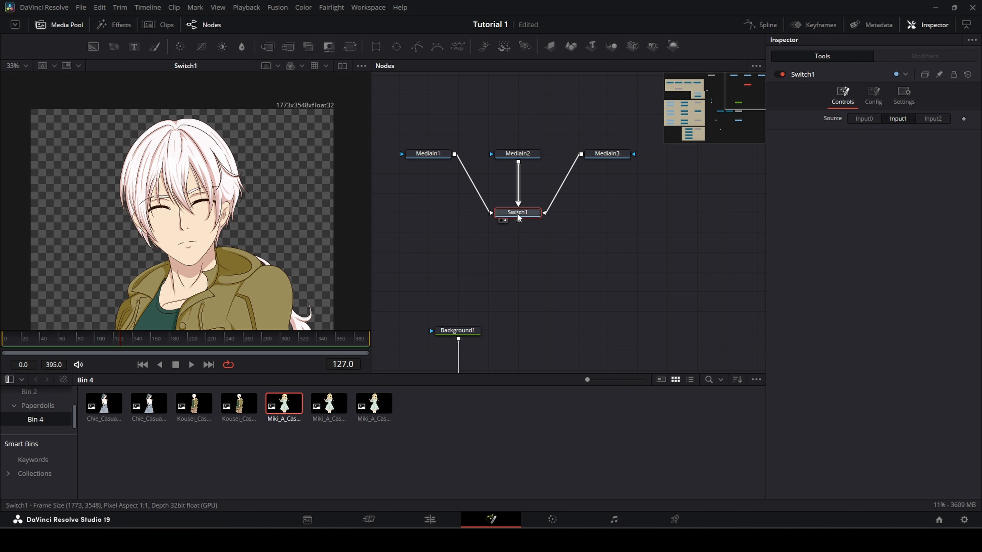
- Check the MediaIn3 clip, set Switch1's source to Input2 and view more of the character
click(610, 154)
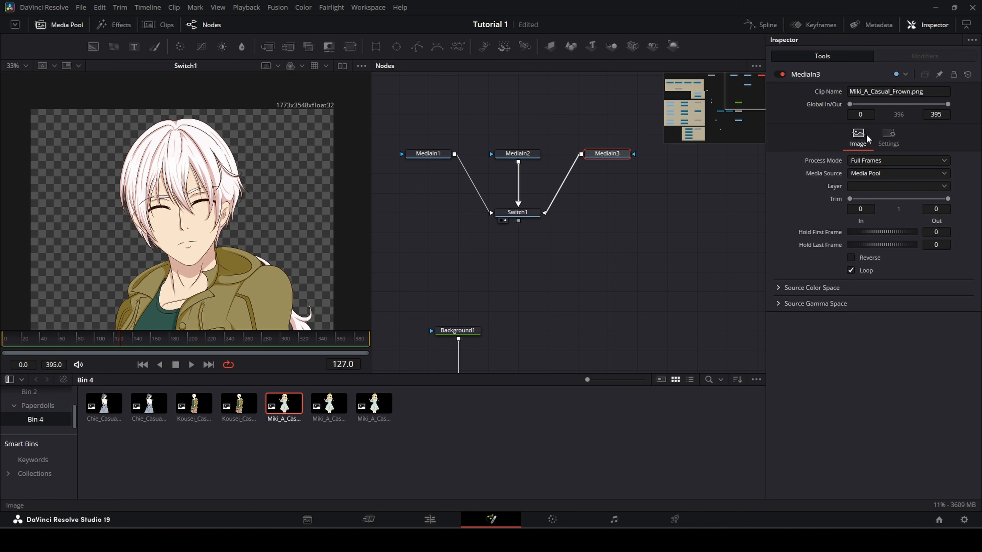
click(517, 212)
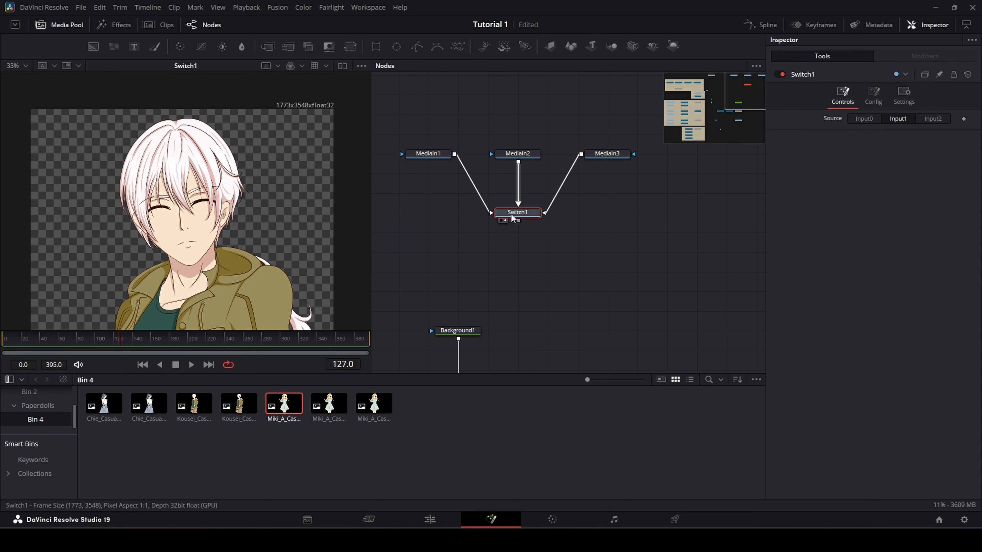
click(930, 118)
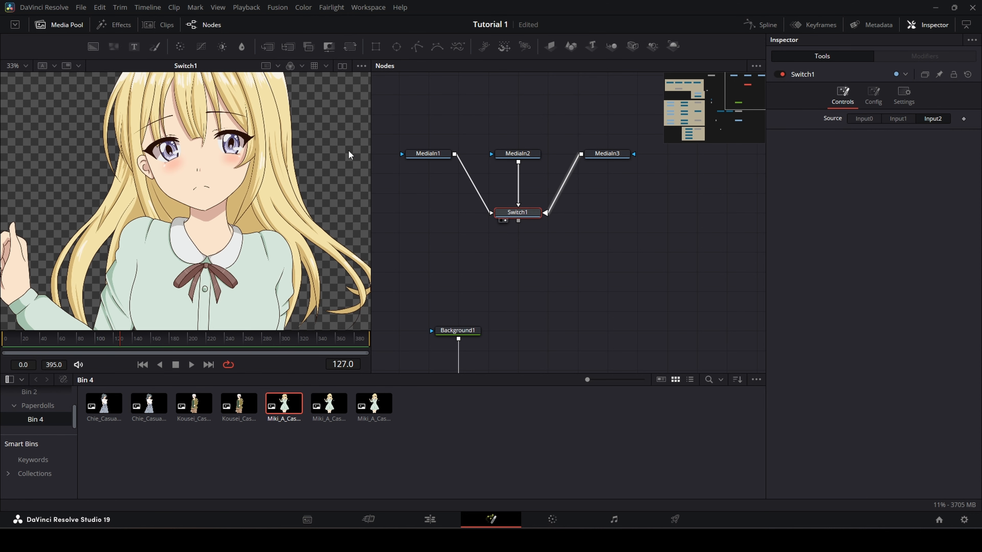
scroll(320, 154, down, 2)
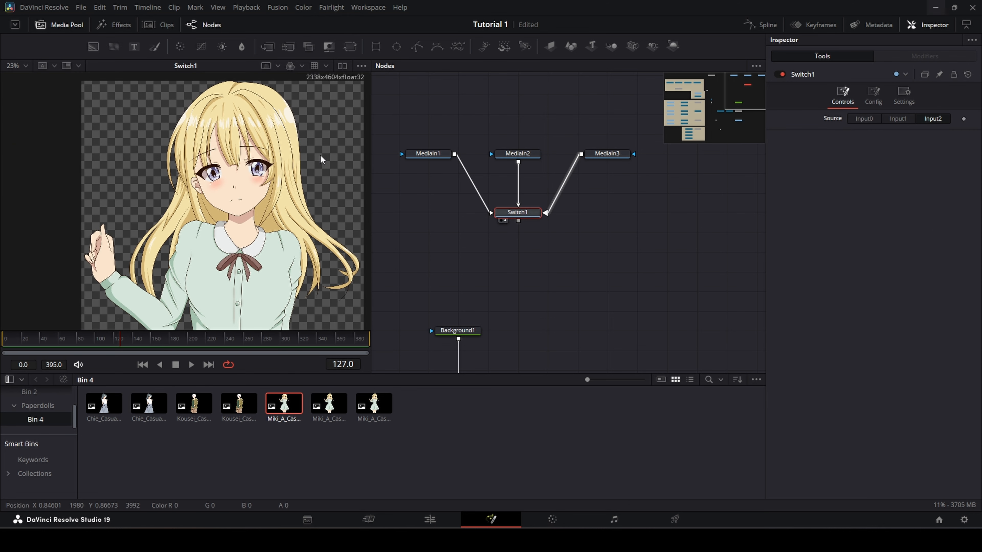
scroll(324, 154, down, 1)
mouse_move(672, 214)
mouse_down()
mouse_move(651, 225)
mouse_move(673, 209)
mouse_up()
click(545, 168)
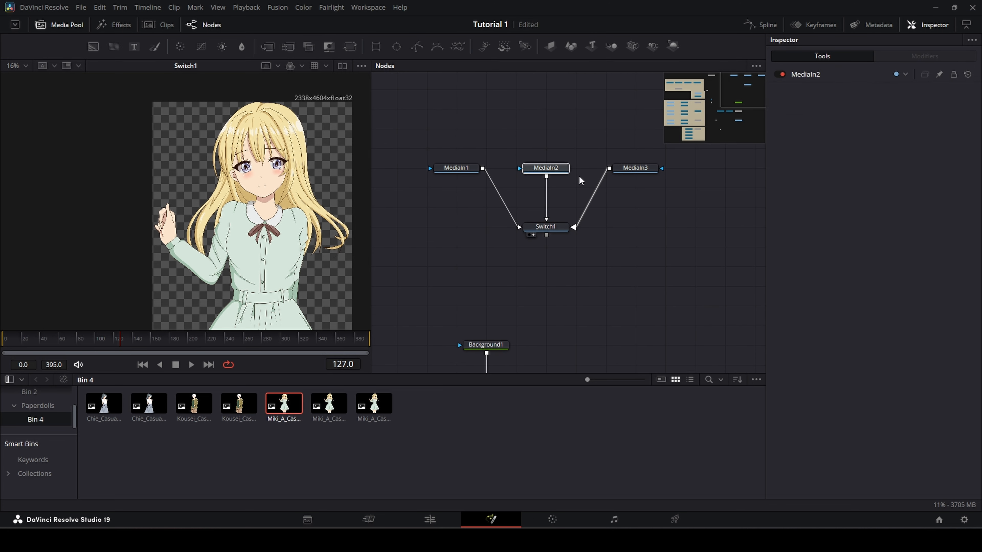
- Replace MediaIn2 with the Miki_A_Casual_Open.png clip connected to Switch1, and set Switch1's source to Input1
key(Delete)
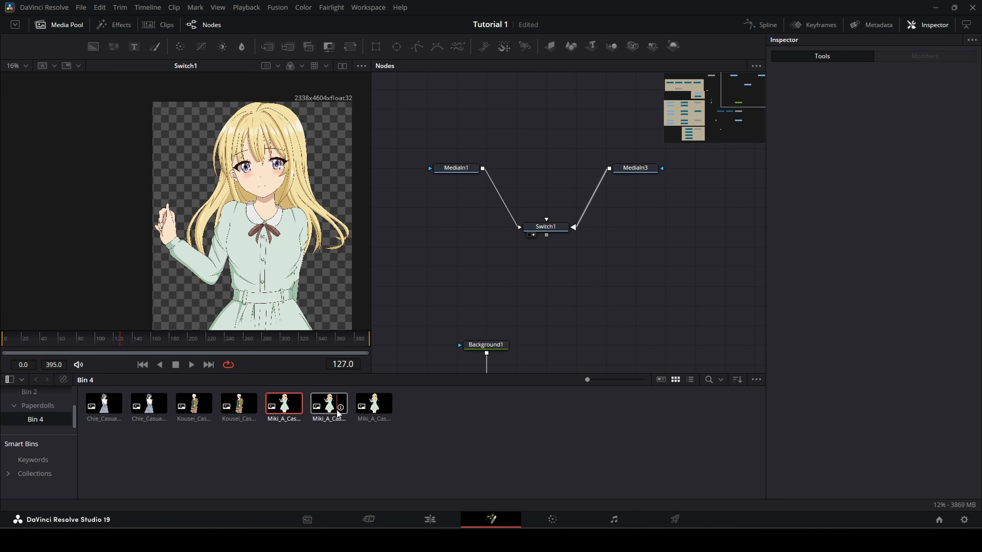
drag(329, 404, 546, 226)
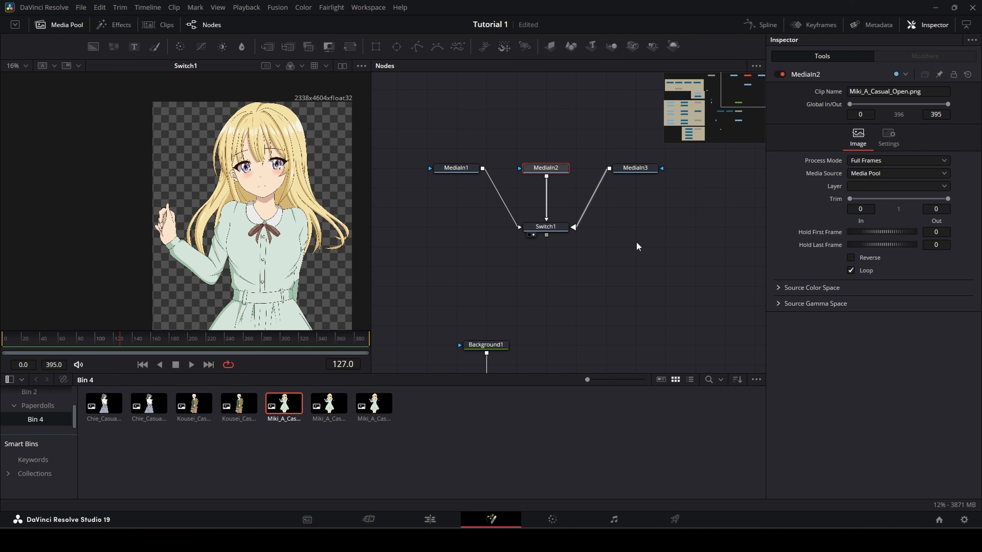
click(545, 227)
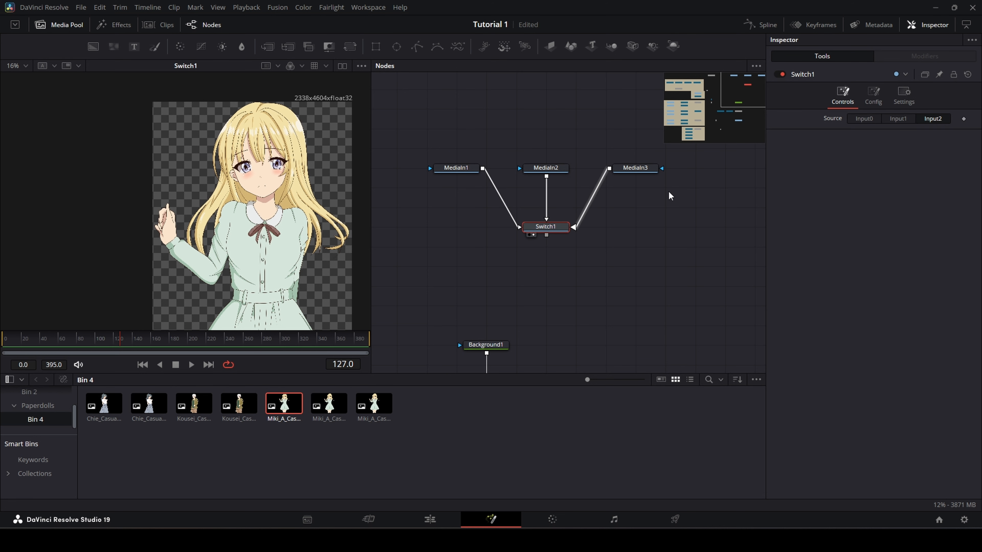
click(897, 118)
click(935, 116)
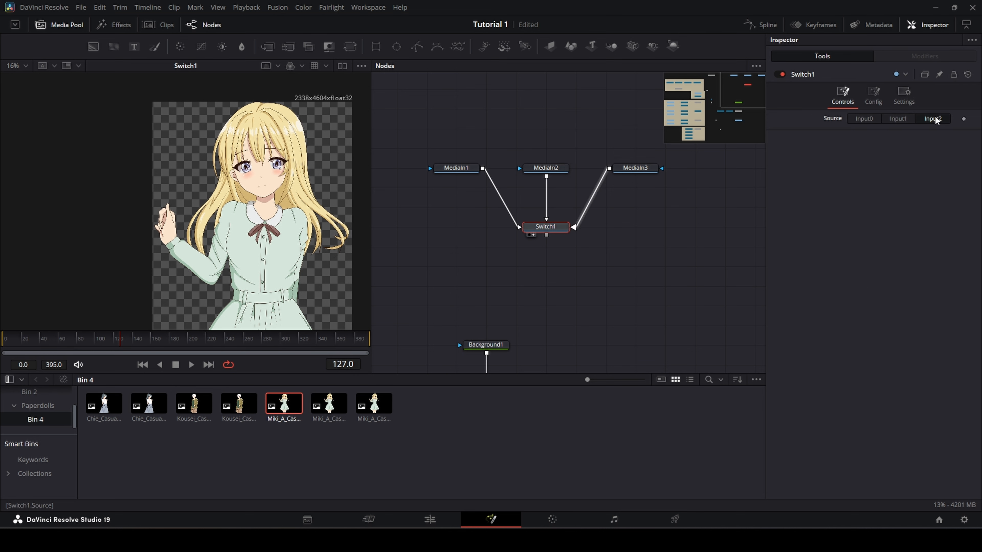
click(897, 120)
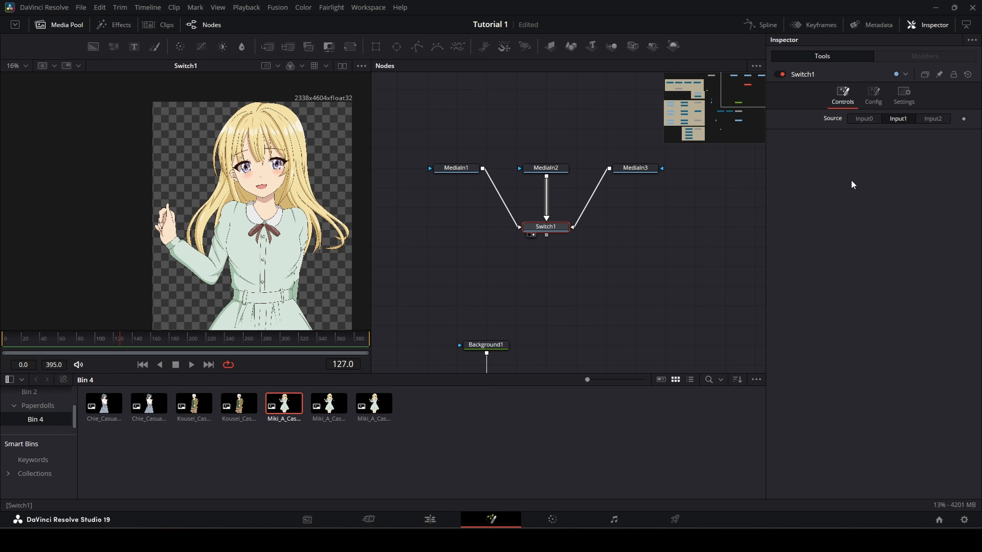
- Keyframe Switch1's source with Input1 at the start of the timeline and Input2 at frame 40
drag(86, 344, 1, 343)
click(964, 119)
drag(8, 344, 40, 344)
click(933, 118)
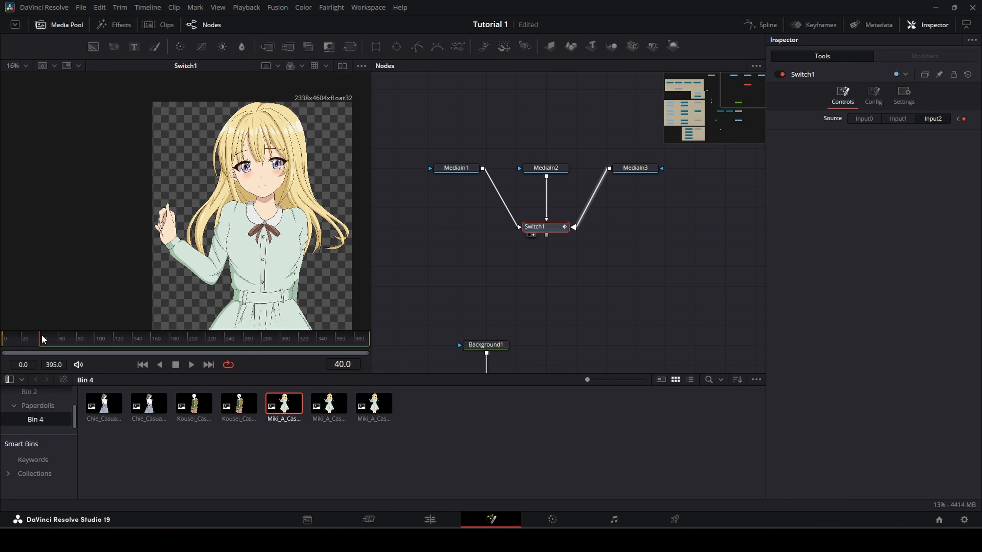
- Play the composition from near its start past frame 40 to check the keyframed source change, and stop playback
drag(44, 343, 6, 344)
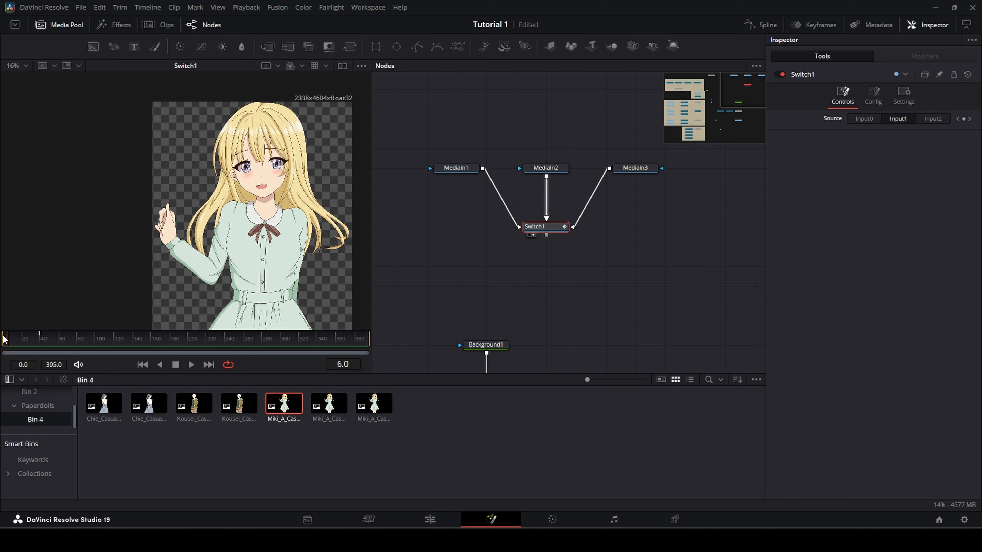
key(space)
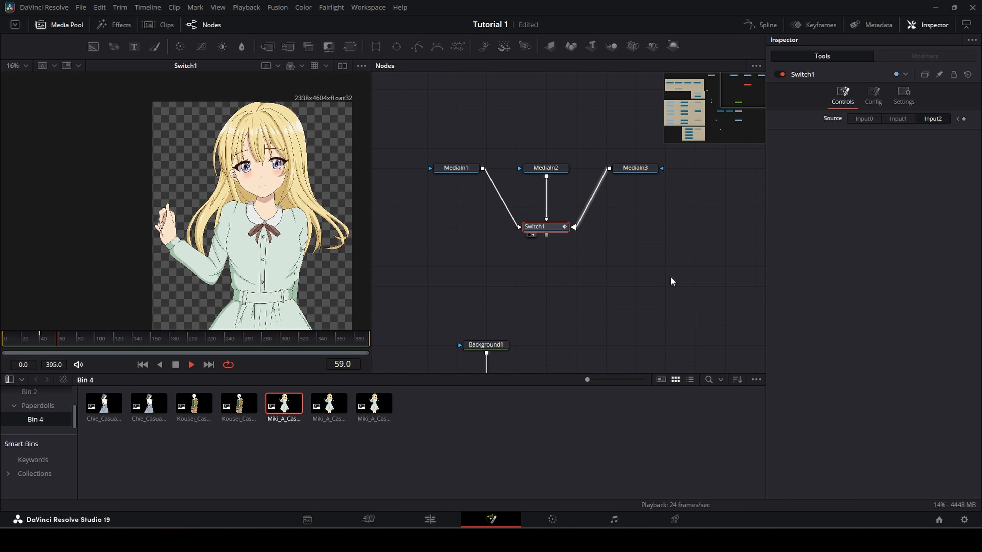
key(space)
- Delete Switch1 together with the MediaIn1, MediaIn2 and MediaIn3 nodes feeding it
drag(413, 147, 671, 284)
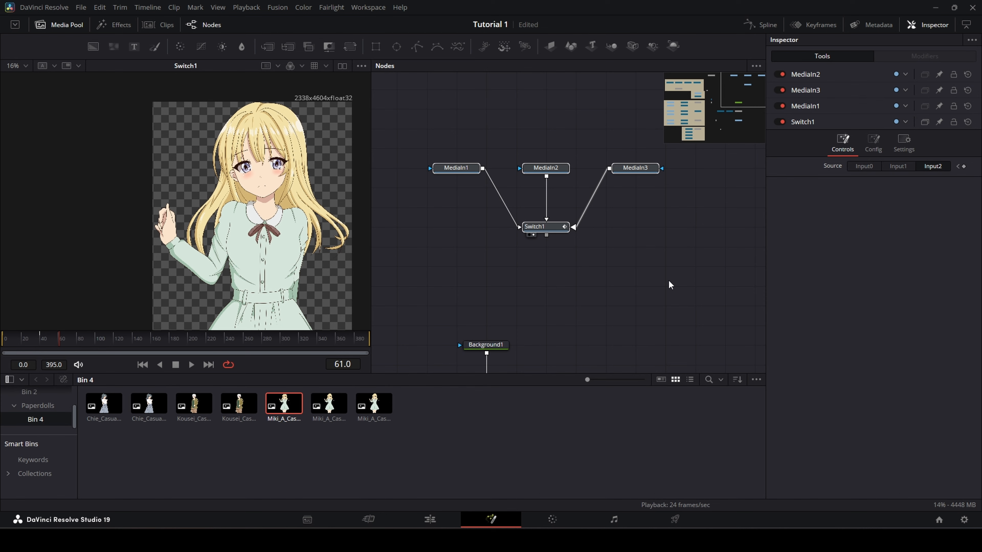
key(Delete)
- Display the MediaOut1 node in the viewer and frame the three characters
drag(541, 238, 675, 138)
scroll(504, 196, down, 2)
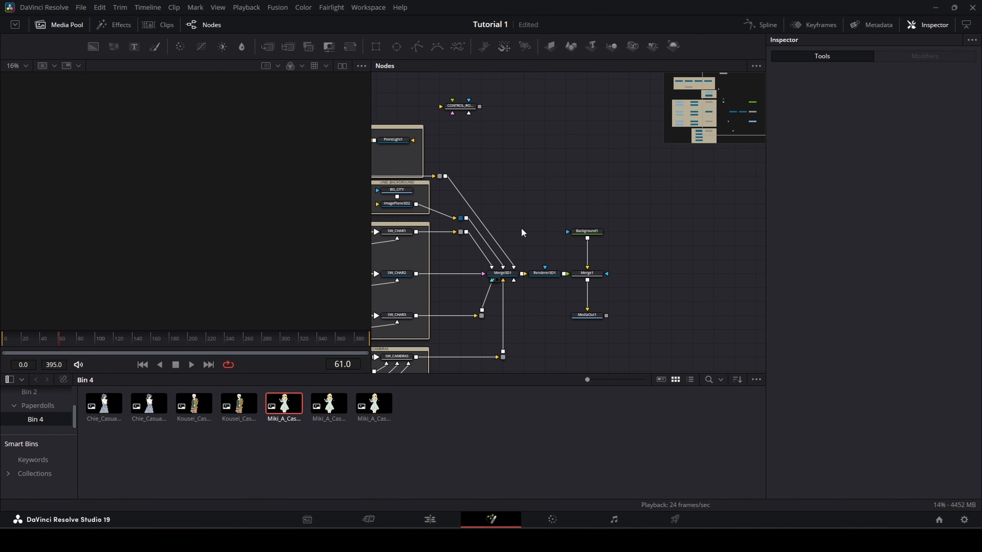
click(584, 273)
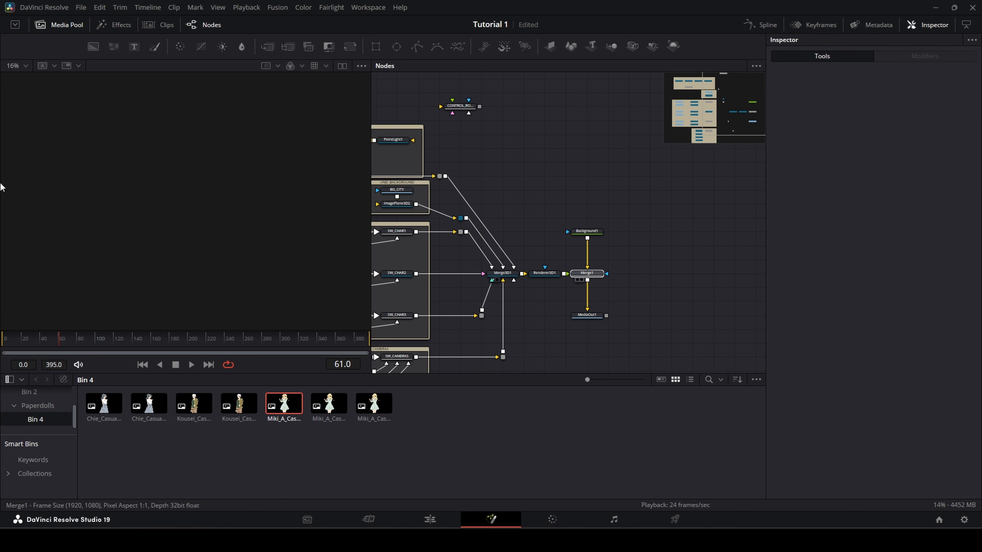
drag(587, 315, 226, 191)
scroll(227, 197, up, 4)
scroll(230, 198, down, 1)
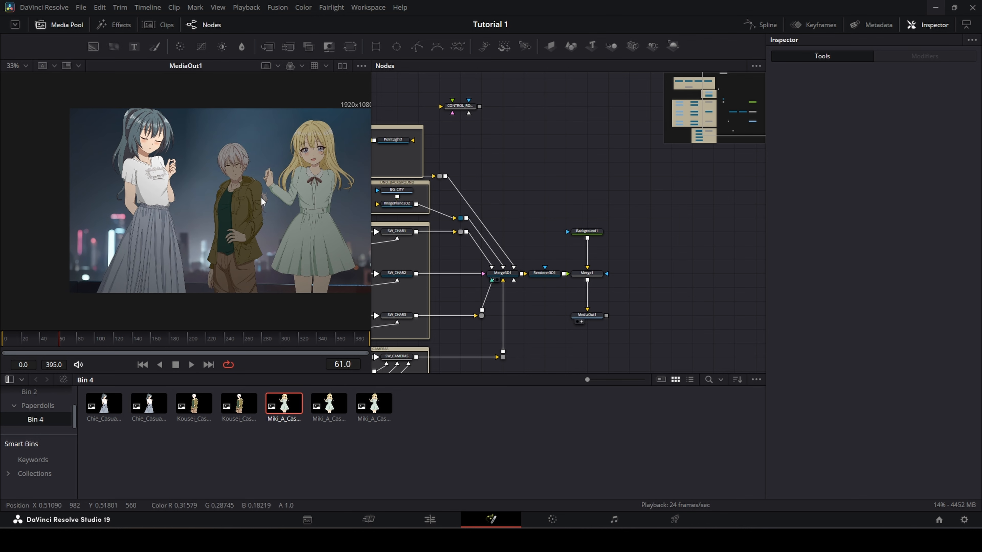
drag(285, 196, 265, 202)
- Examine the lights, background, characters and cameras node groups and their connections into Merge3D1
drag(485, 198, 690, 227)
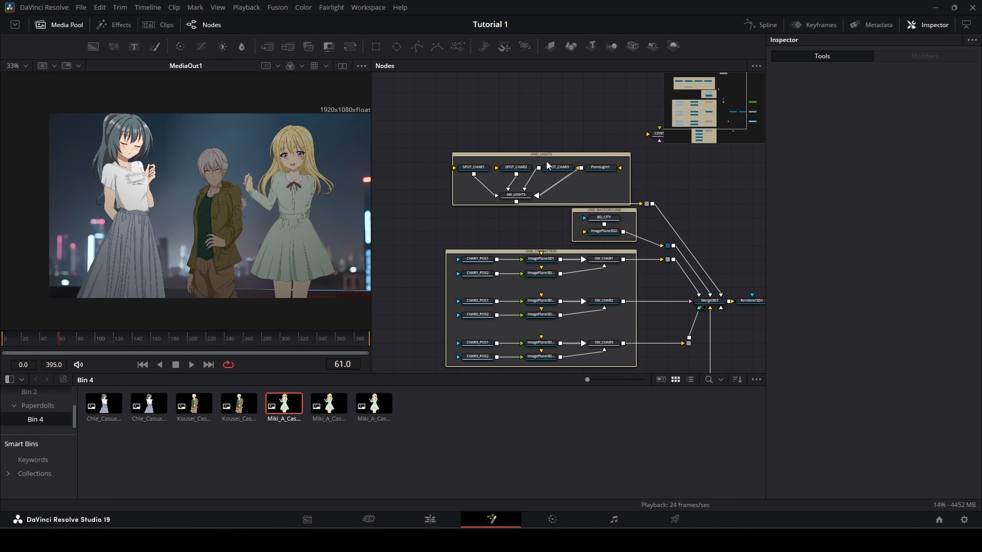
drag(594, 228, 550, 203)
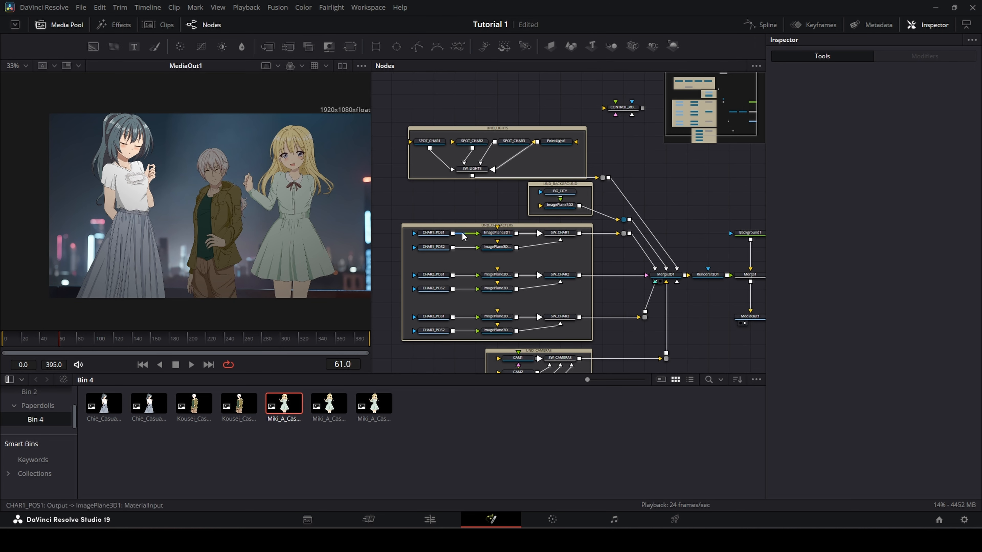
drag(459, 215, 454, 184)
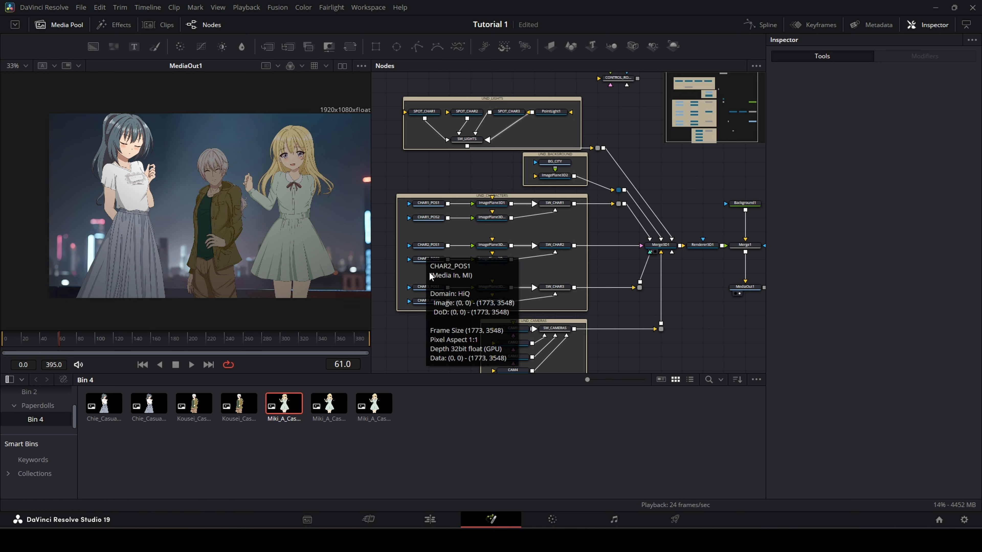
drag(594, 266, 569, 173)
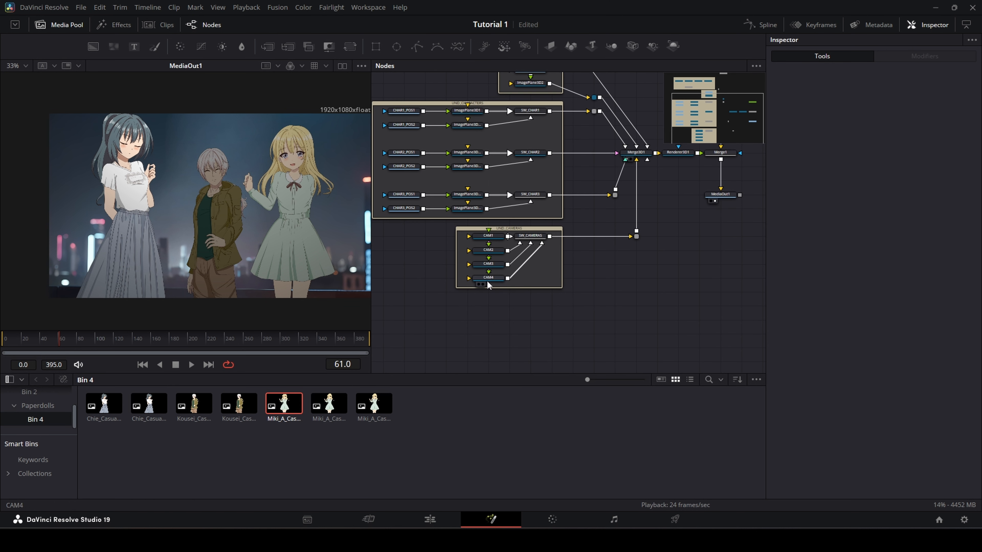
scroll(636, 228, up, 3)
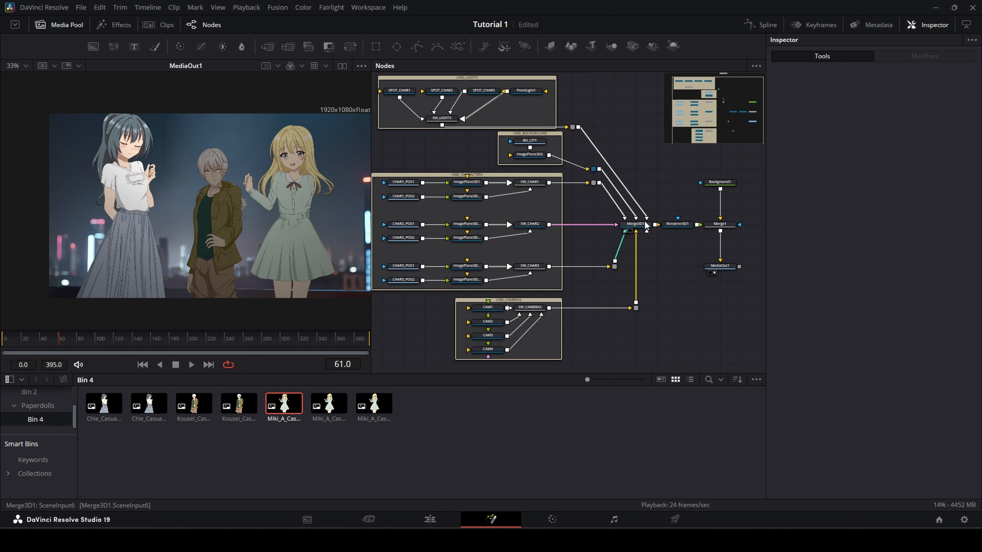
- Inspect the output chain nodes, including the settings of Renderer3D1, Background1 and MediaOut1
click(677, 224)
click(719, 224)
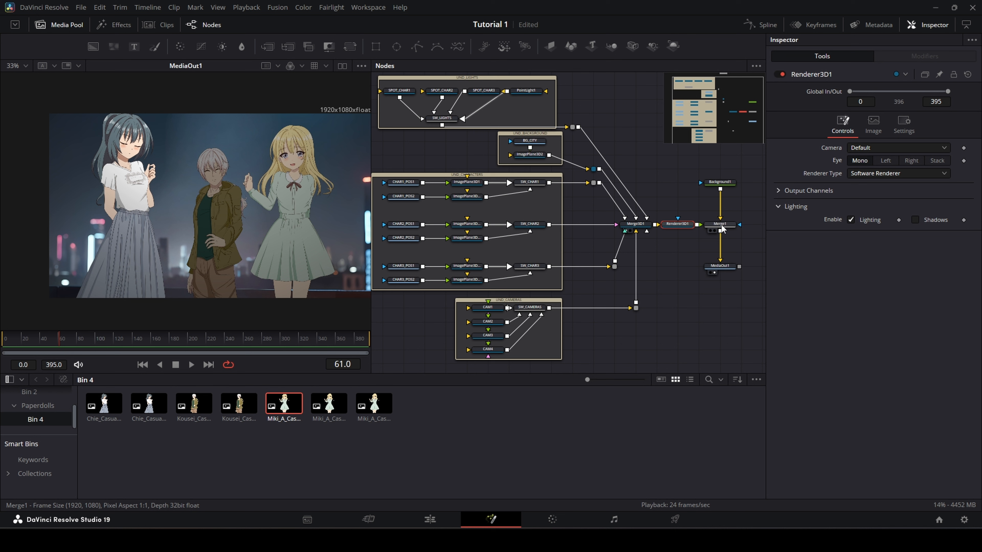
click(722, 185)
drag(914, 229, 696, 235)
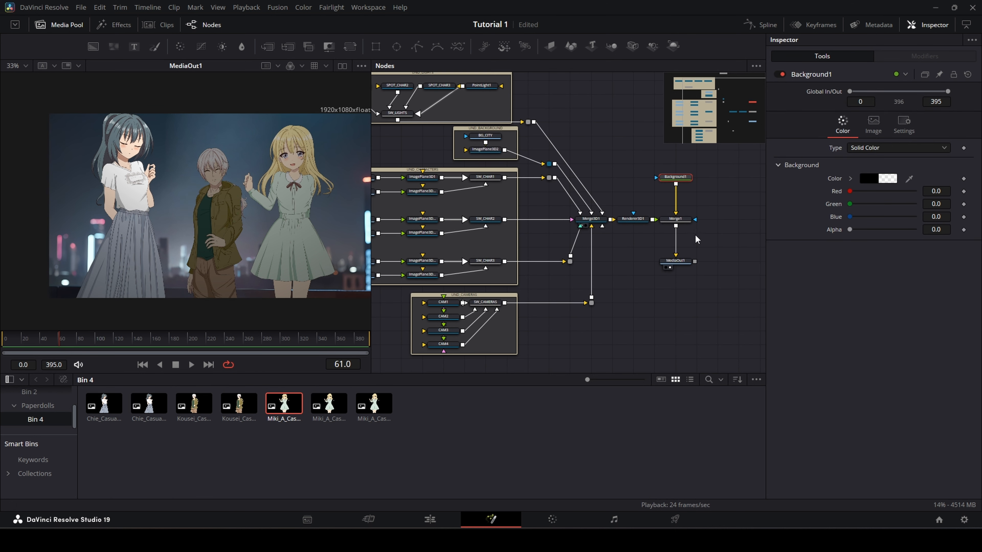
click(691, 265)
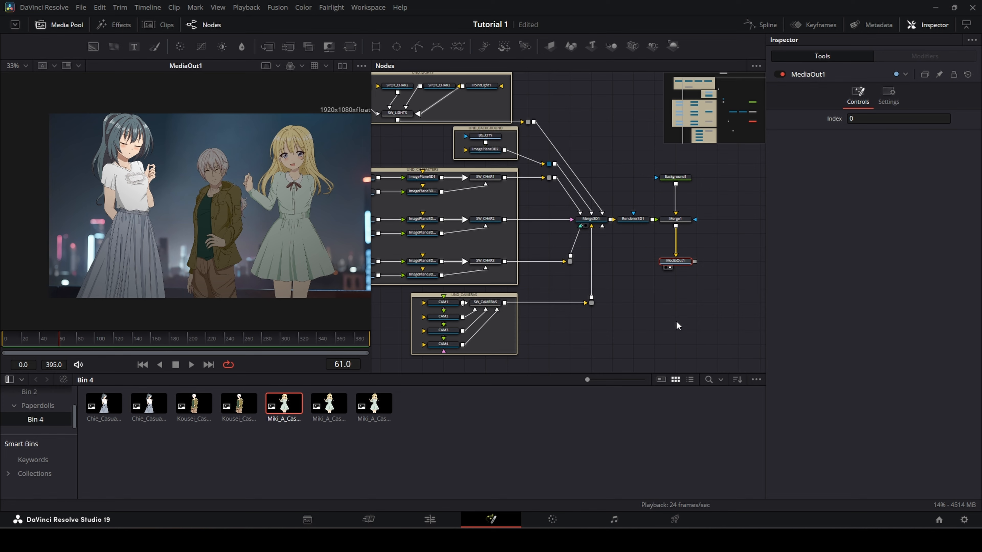
- Move the CONTROL_ROOM node to the empty area above Merge3D1 and show its controls
drag(638, 324, 651, 364)
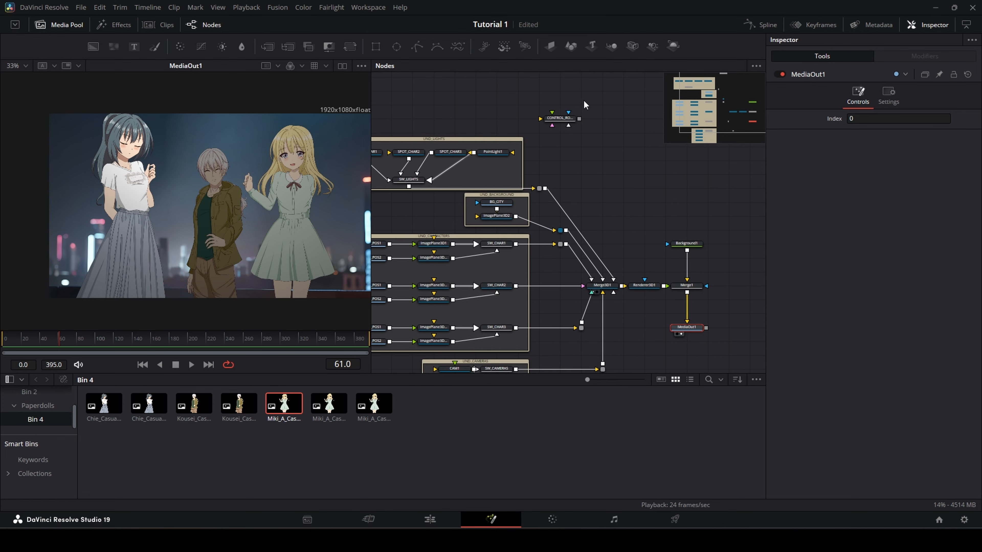
drag(559, 118, 616, 181)
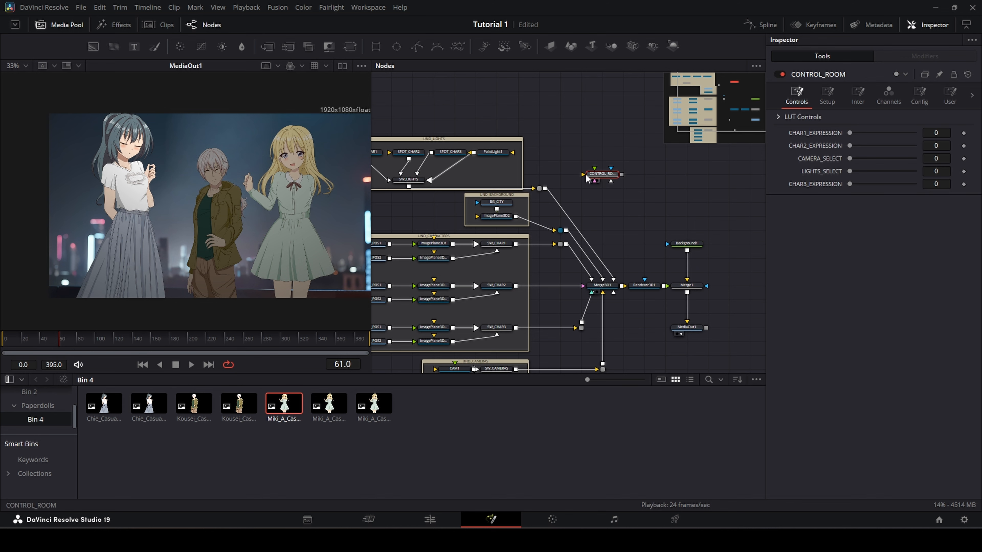
- Search the tool list for "custom" and add a Custom Tool node after CONTROL_ROOM
drag(681, 178, 632, 184)
key(shift+space)
text(switc)
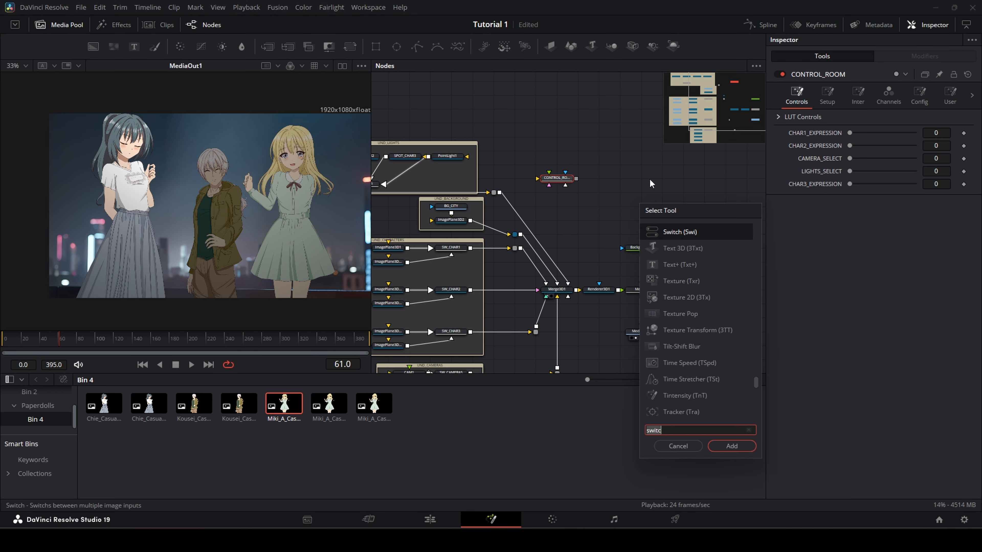
key(BackSpace)
key(BackSpace)
key(BackSpace)
key(BackSpace)
key(BackSpace)
text(cust)
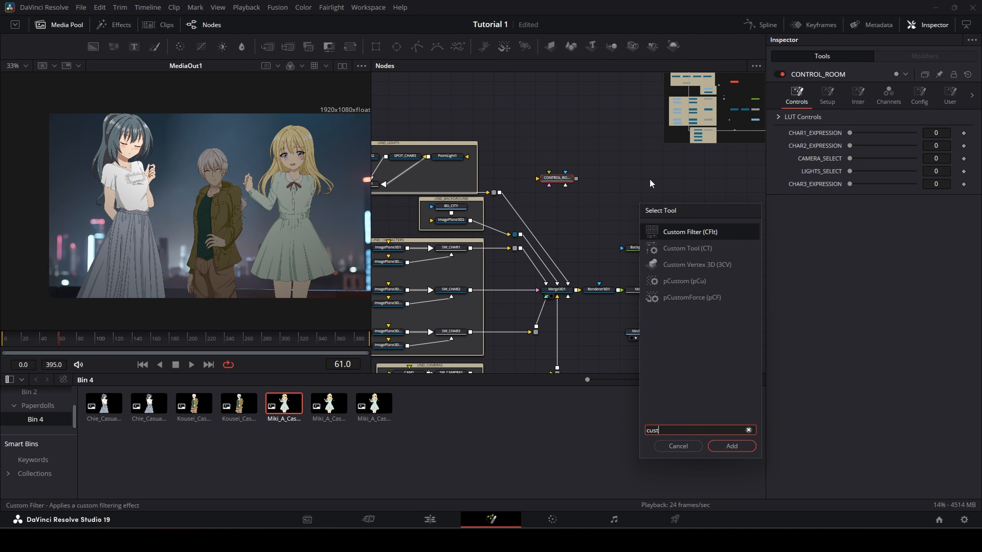
text(om)
key(Down)
key(Return)
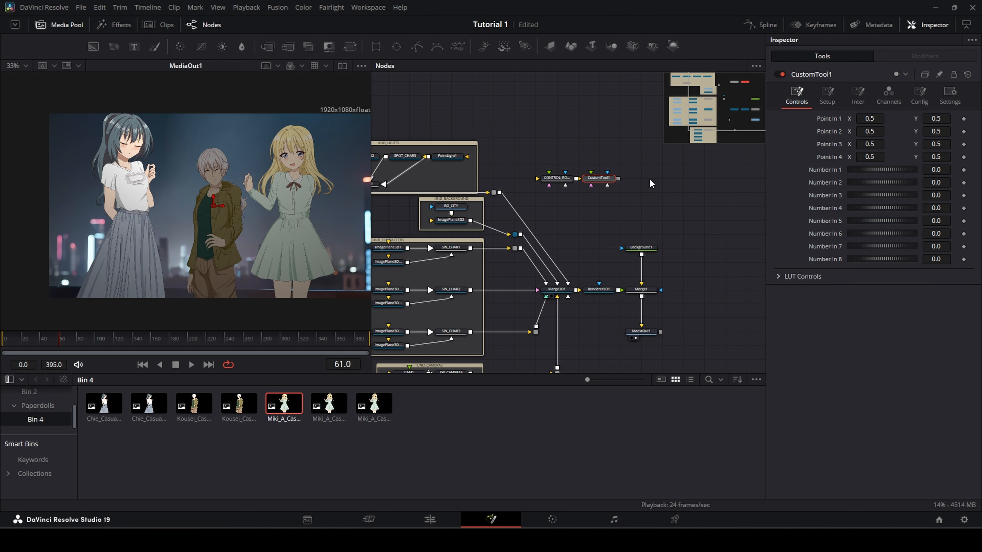
- Move CustomTool1 farther away from CONTROL_ROOM and disconnect the two nodes
drag(654, 178, 633, 179)
drag(576, 178, 634, 180)
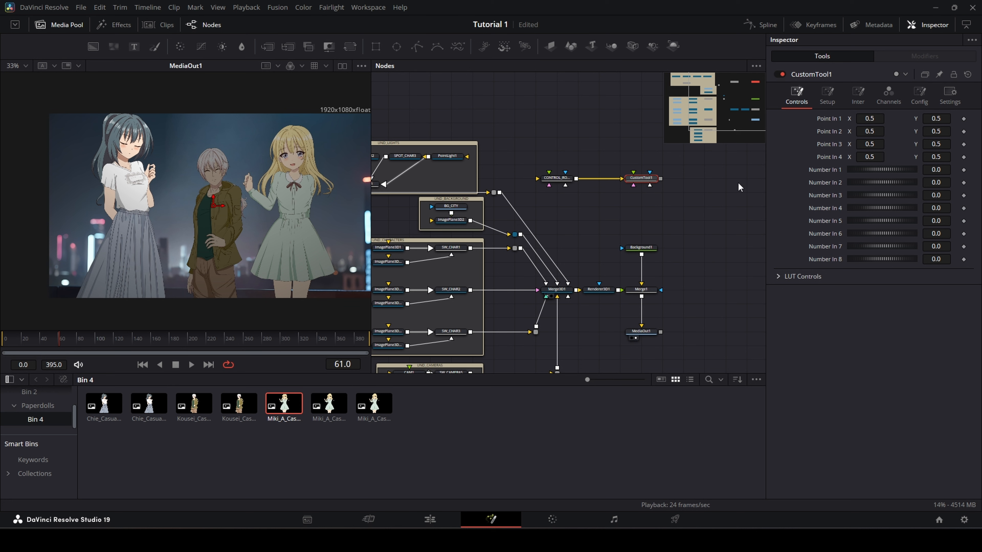
click(616, 159)
click(620, 179)
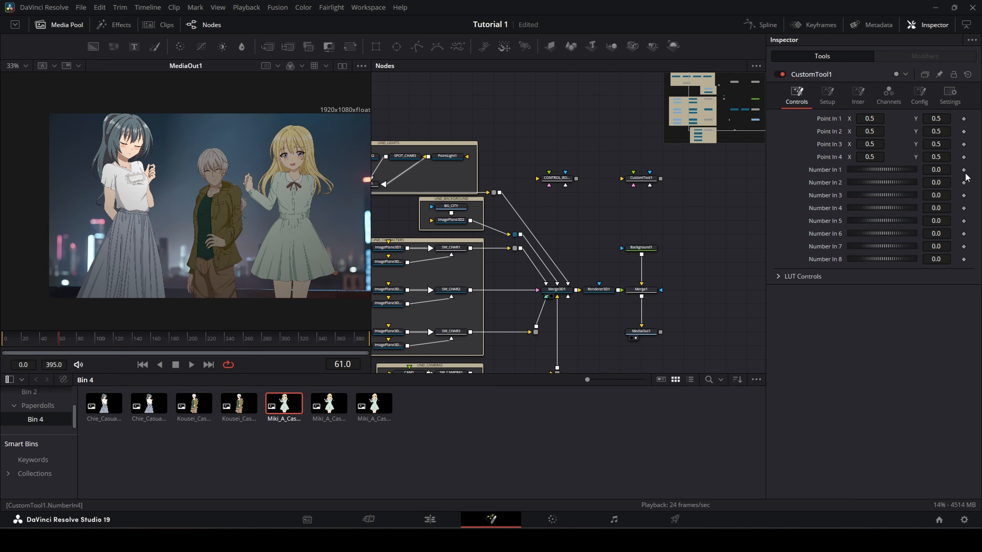
- Open the Edit Control dialog for CustomTool1, review the available input control types, and cancel it
right_click(823, 77)
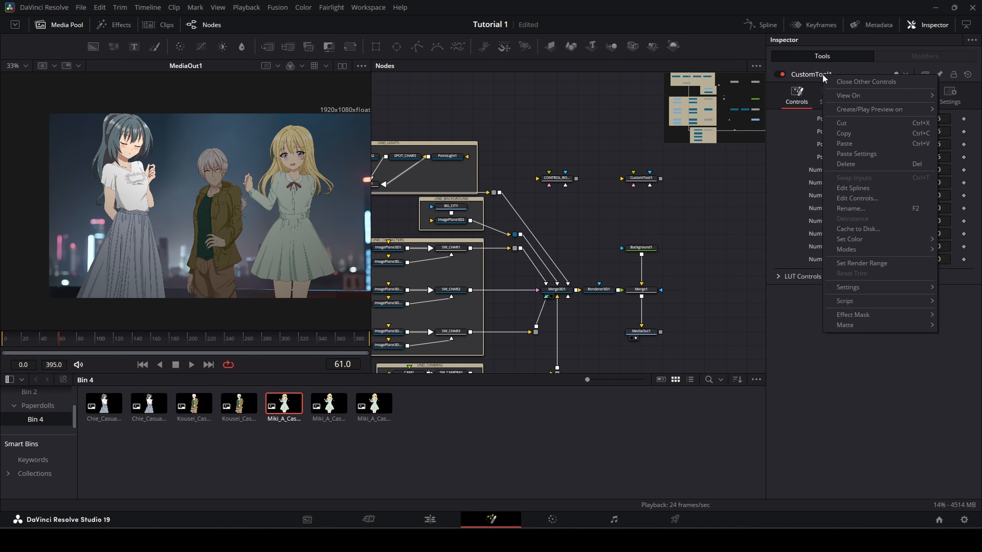
click(865, 203)
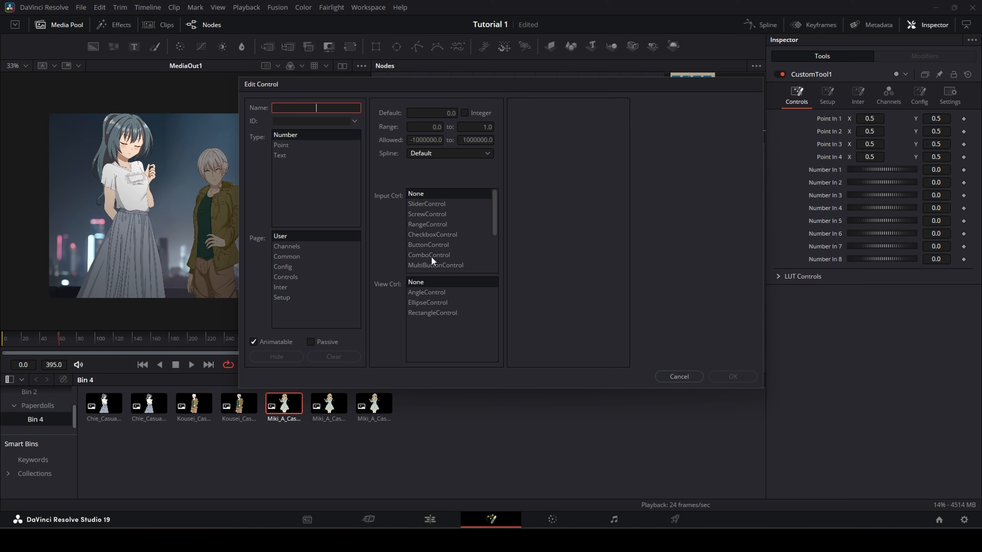
scroll(433, 258, down, 2)
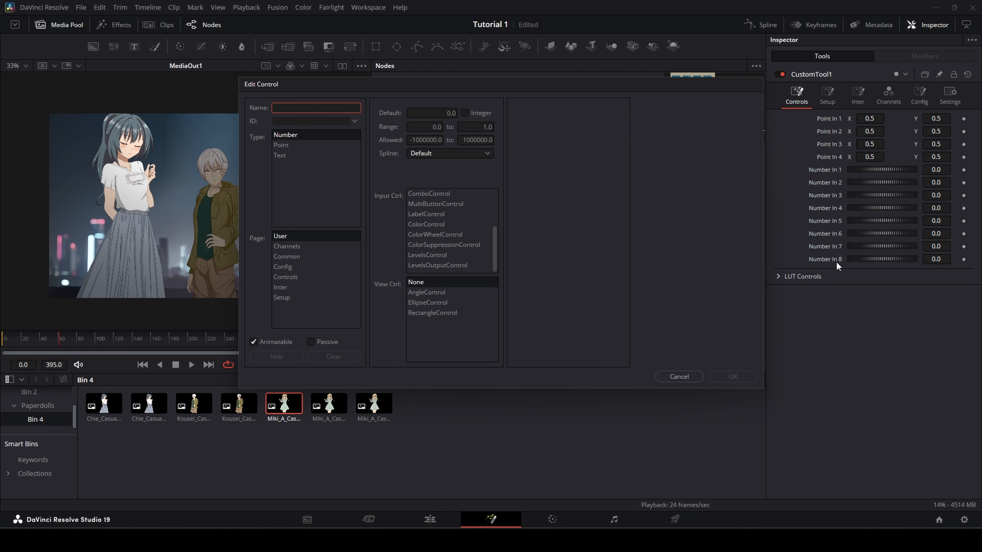
click(679, 377)
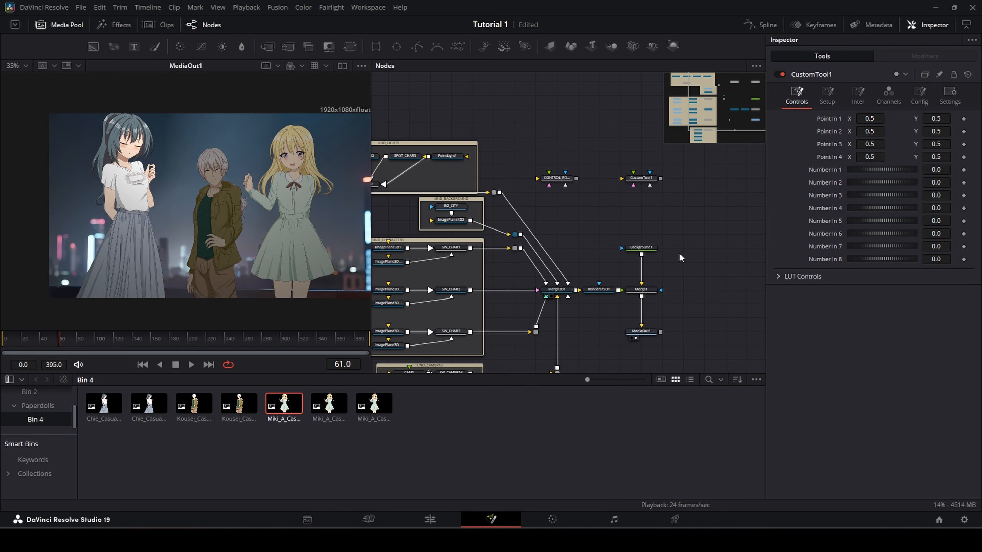
- Delete the CustomTool1 node
drag(617, 159, 653, 186)
key(Delete)
- Compare CONTROL_ROOM's selector controls with the expression linked to the source of the SW_LIGHTS switch
drag(600, 211, 681, 181)
click(652, 162)
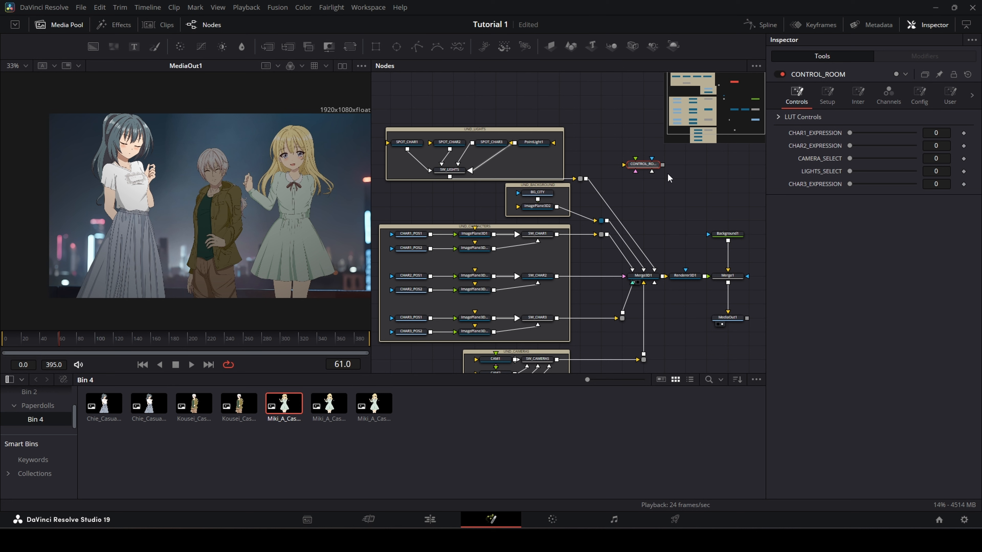
click(447, 175)
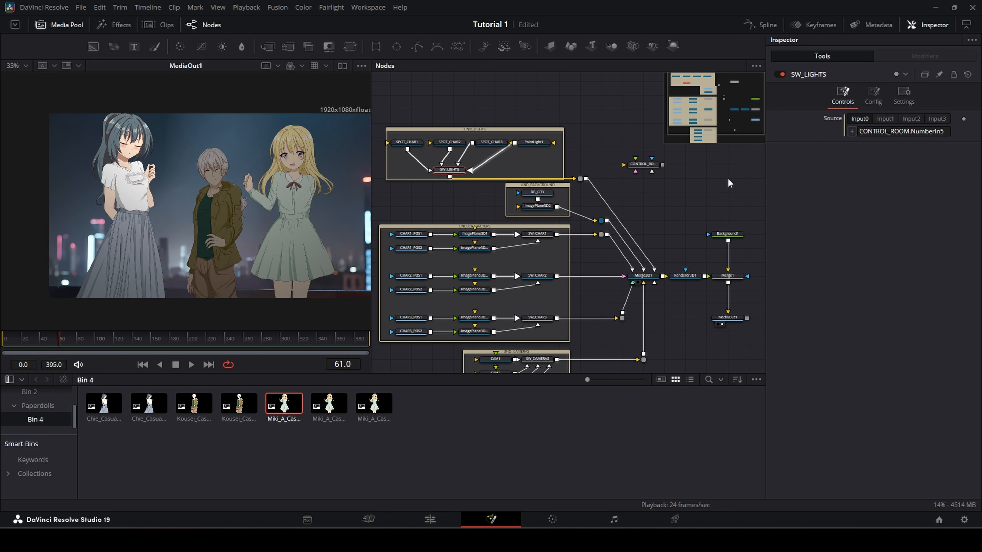
click(647, 169)
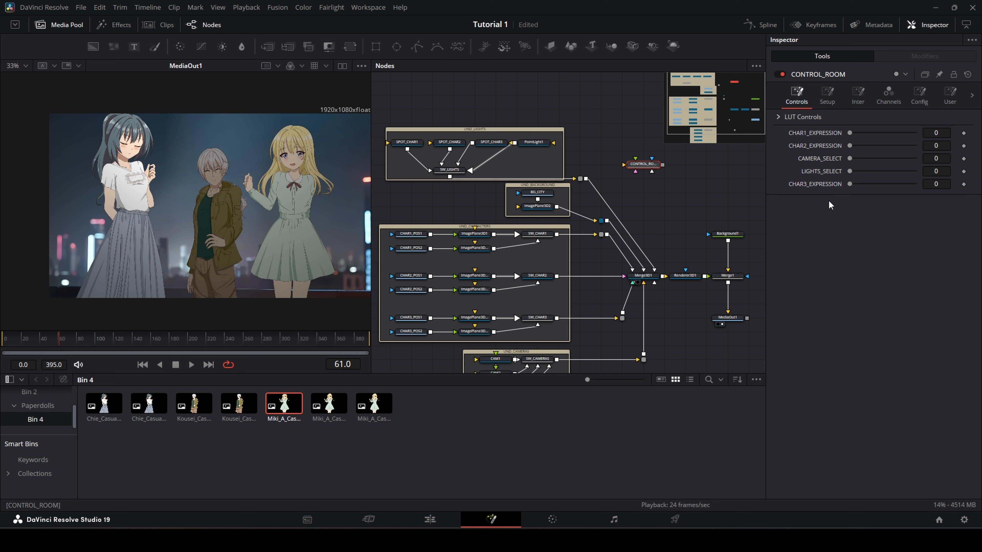
click(446, 173)
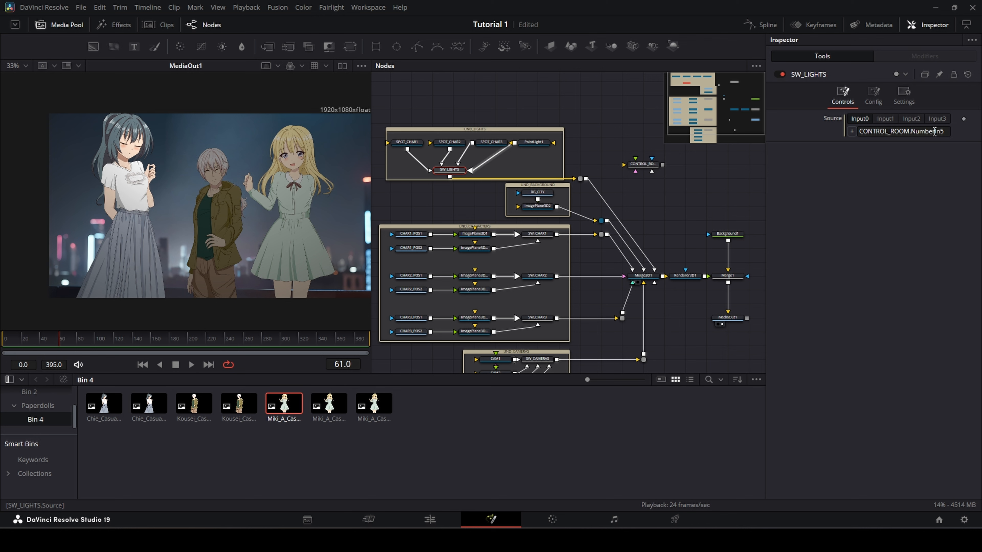
- Check CONTROL_ROOM's LIGHTS_SELECT control and the SW_LIGHTS source that it drives
click(643, 164)
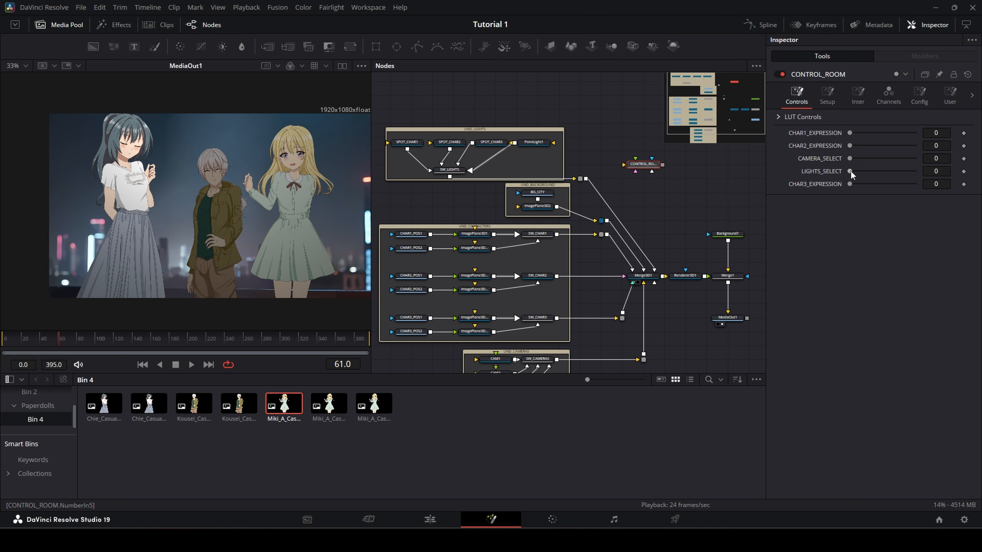
drag(851, 171, 768, 170)
click(450, 172)
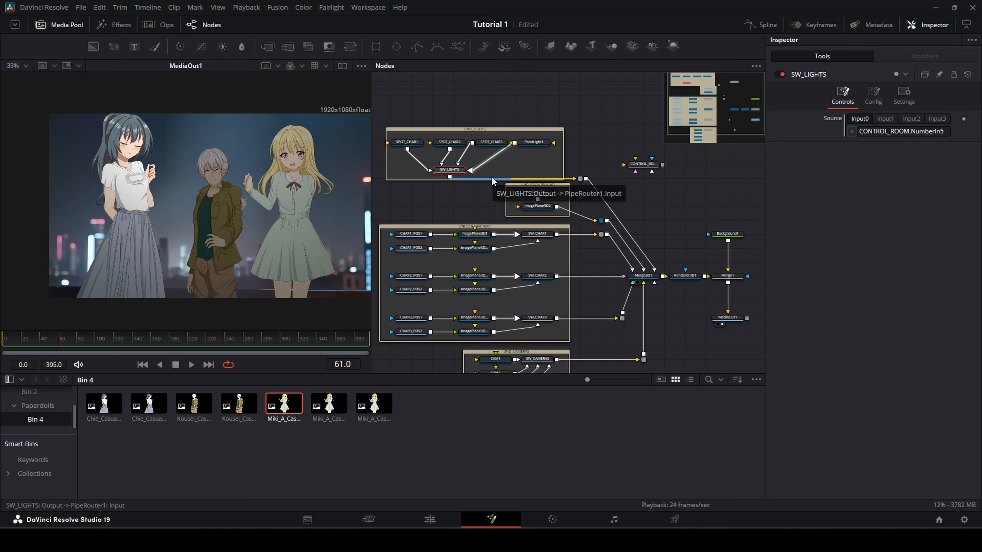
- Move the CONTROL_ROOM node closer to the lights group and set the playhead to frame 0
drag(658, 164, 637, 149)
click(636, 149)
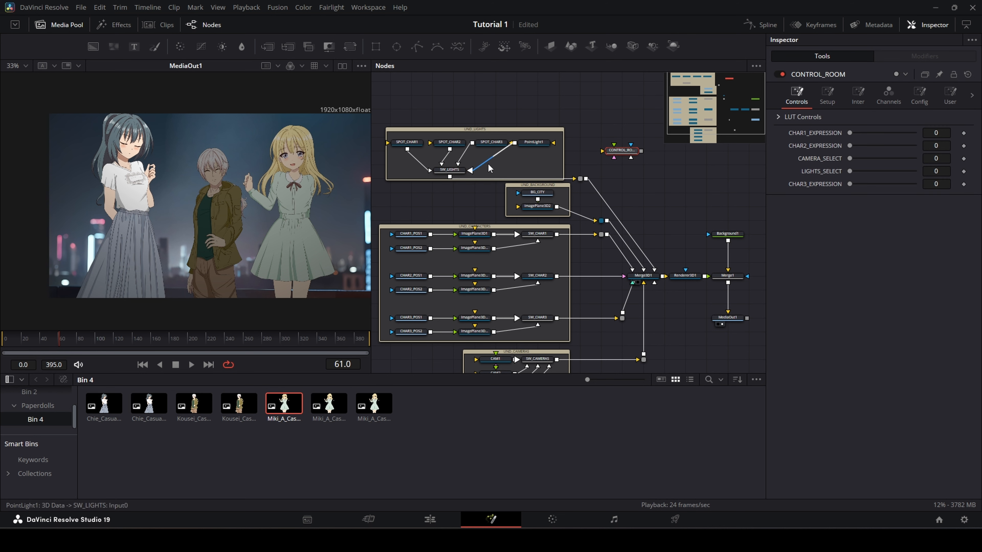
scroll(645, 153, down, 3)
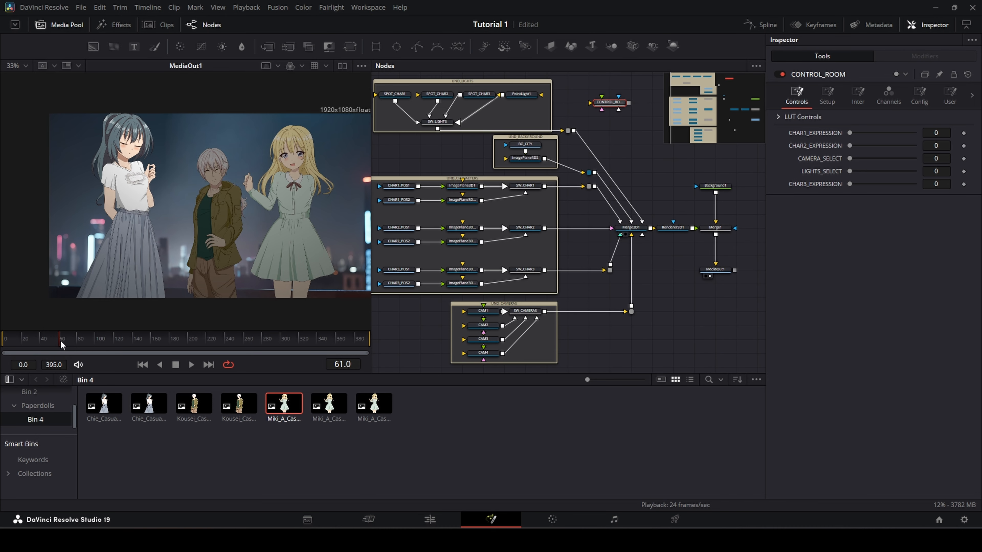
drag(61, 344, 3, 344)
drag(515, 169, 551, 169)
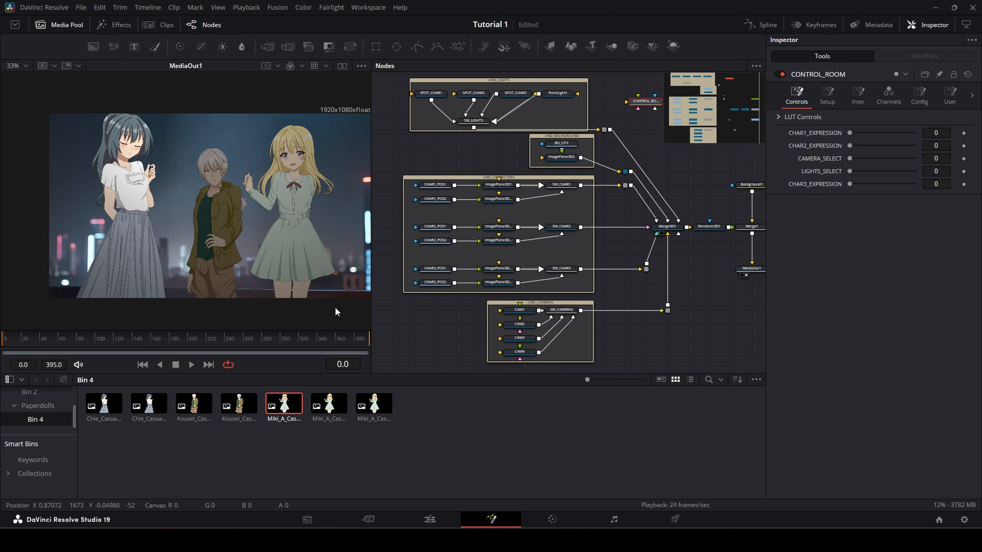
drag(36, 340, 1, 335)
drag(651, 163, 628, 181)
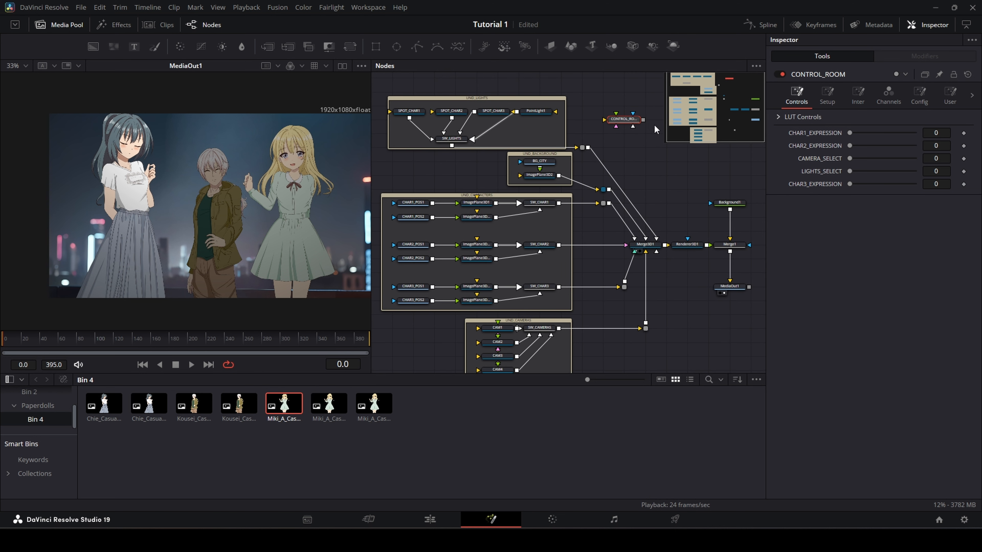
- Keyframe CHAR1_EXPRESSION, CHAR2_EXPRESSION, CAMERA_SELECT, LIGHTS_SELECT and CHAR3_EXPRESSION of CONTROL_ROOM at value 0 on frame 0
click(964, 133)
click(964, 146)
click(964, 159)
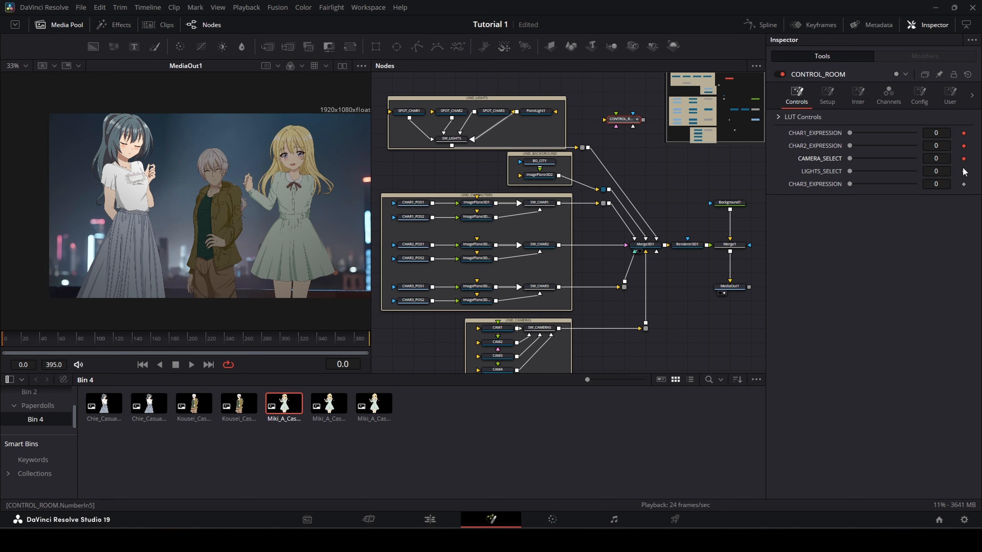
click(964, 171)
click(964, 184)
- Go to frame 24 and keyframe CONTROL_ROOM's CHAR1_EXPRESSION at 1
scroll(516, 239, down, 2)
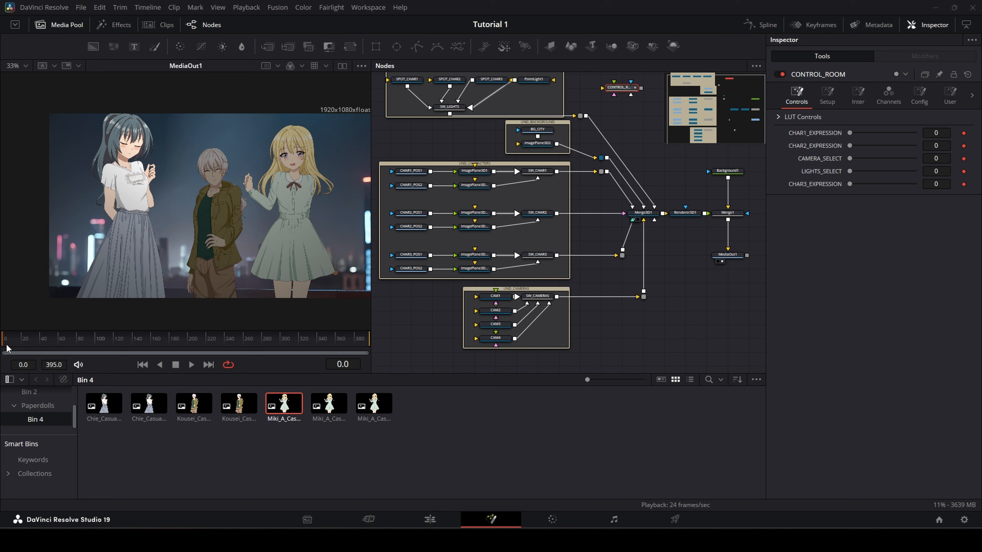
drag(4, 343, 26, 346)
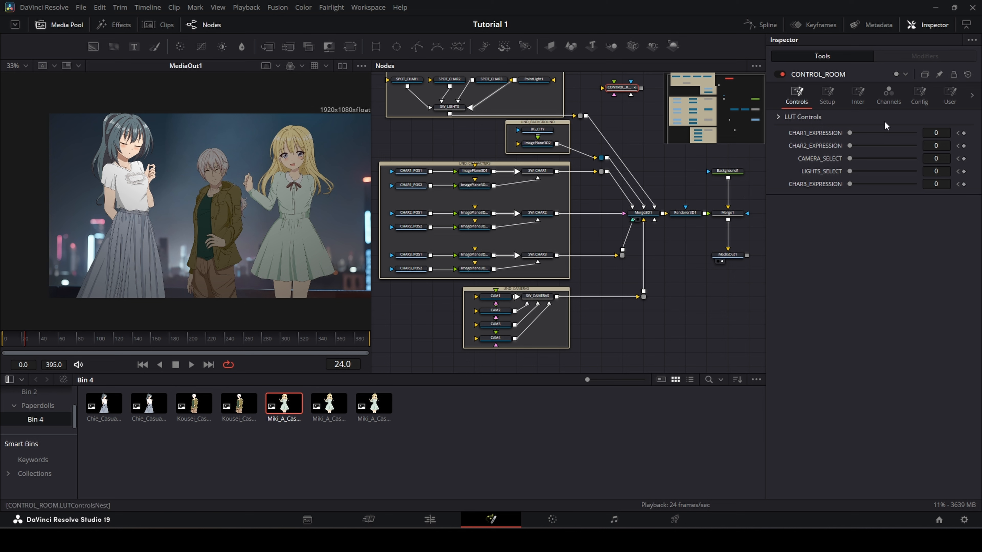
drag(849, 134, 916, 141)
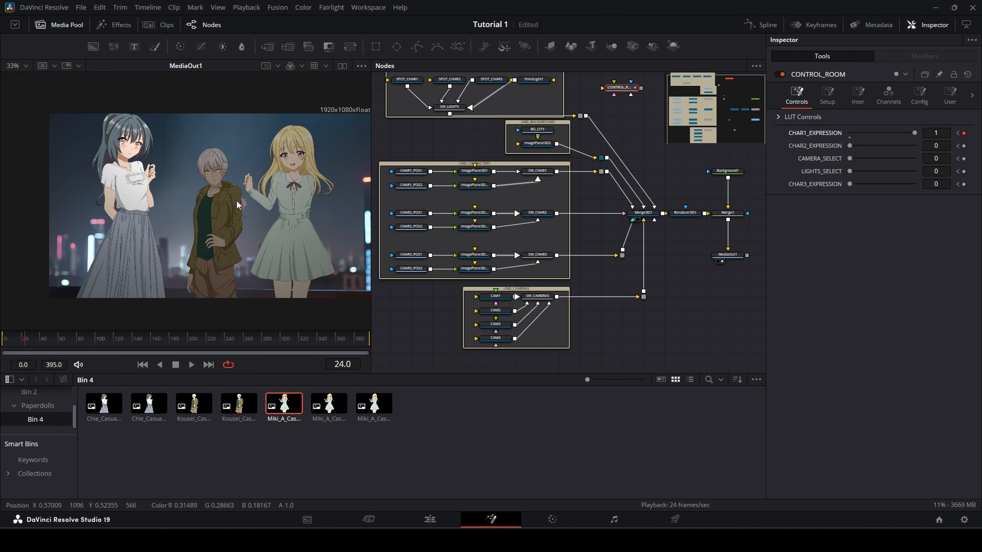
- Try CHAR3_EXPRESSION at 1, and keyframe both CHAR3_EXPRESSION and CHAR2_EXPRESSION at 0 on frame 24
drag(850, 185, 923, 182)
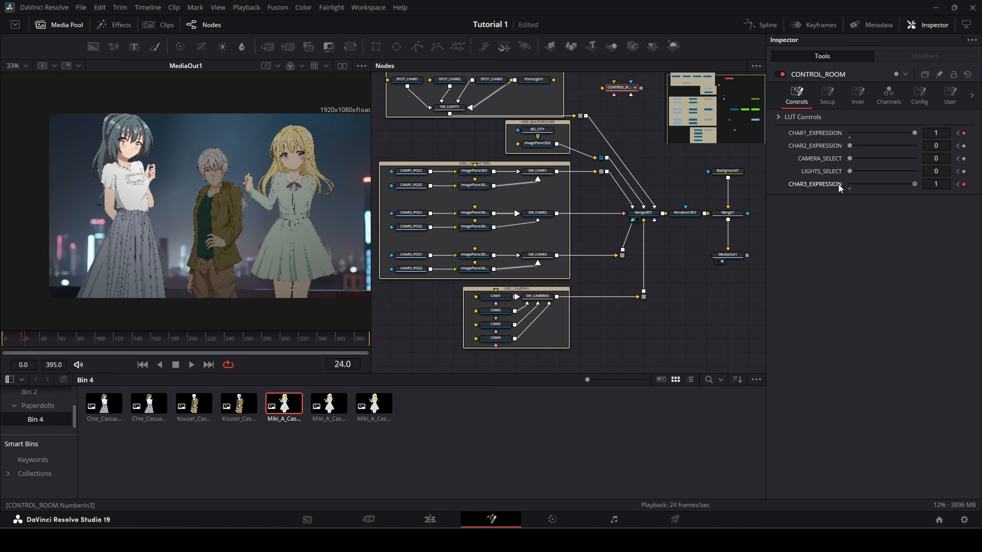
drag(839, 185, 802, 185)
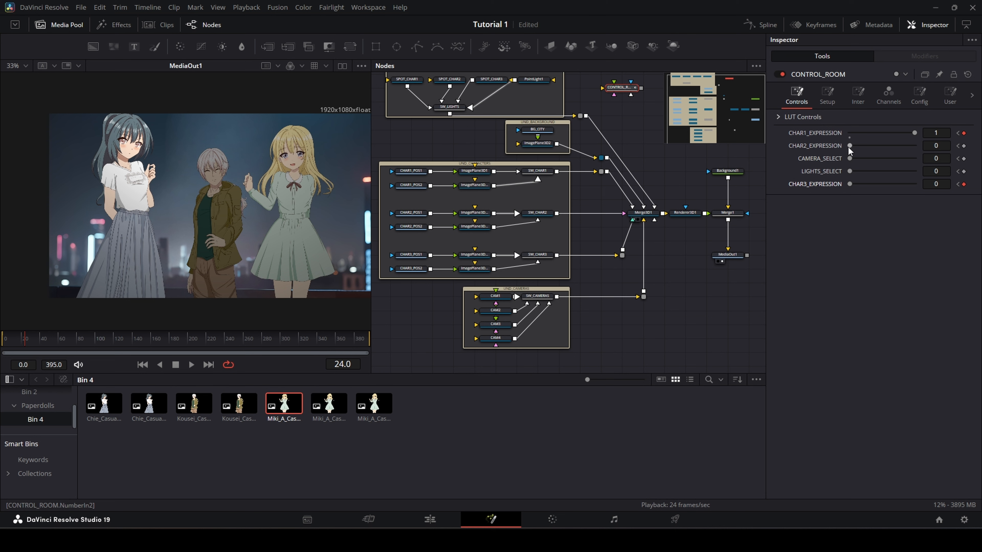
mouse_move(849, 148)
mouse_down()
mouse_move(904, 154)
mouse_move(847, 153)
mouse_up()
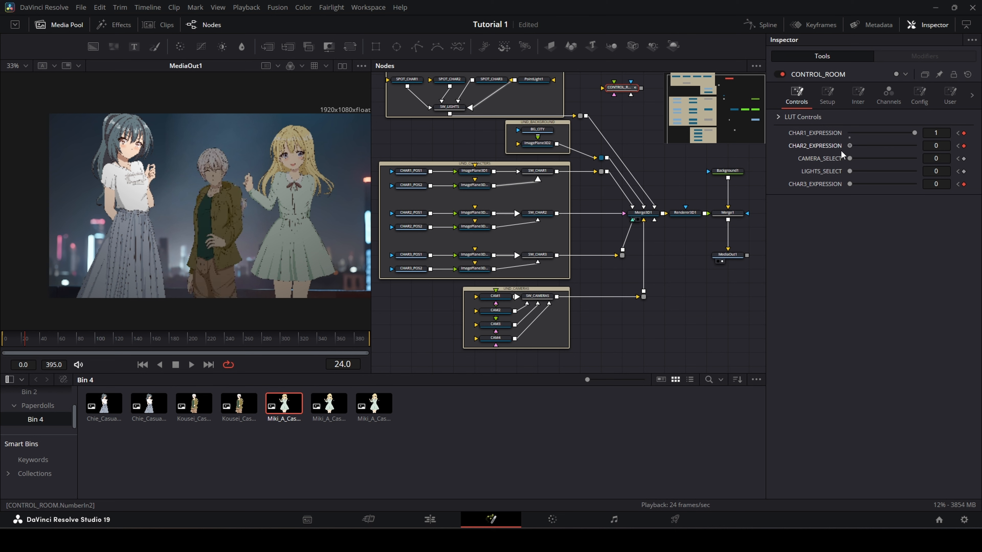
- Compare the transform settings of character 2's two image planes, ImagePlane3D1_2 and ImagePlane3D1_3
click(467, 228)
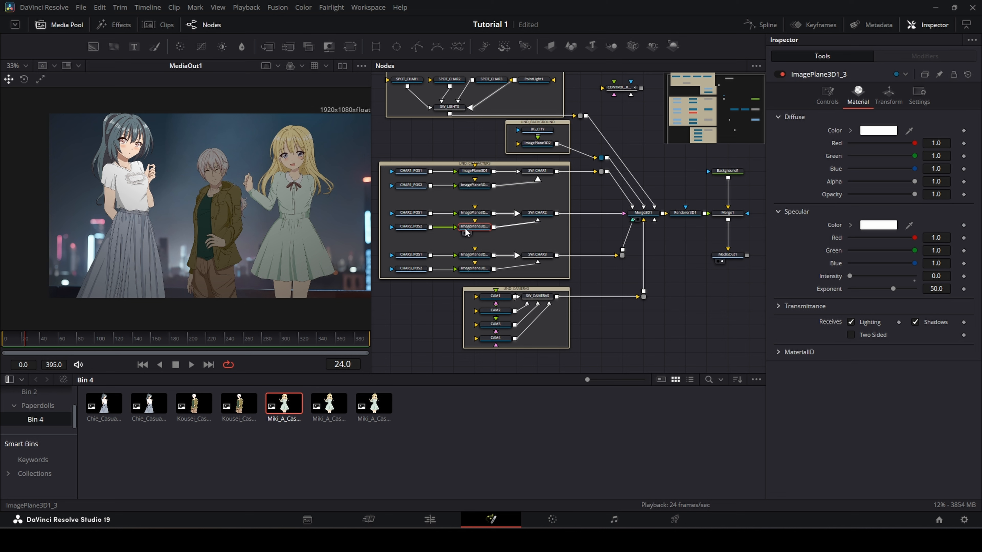
click(474, 214)
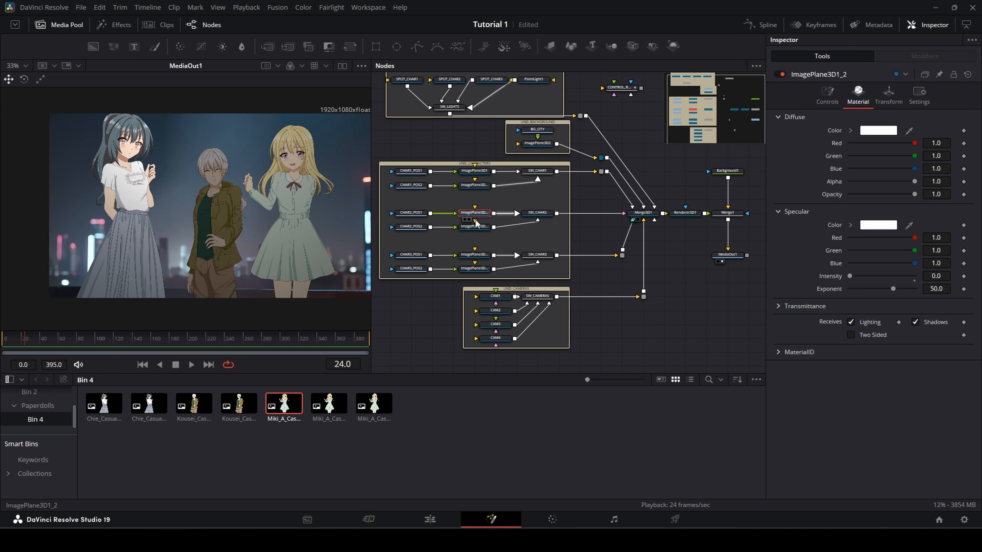
click(890, 101)
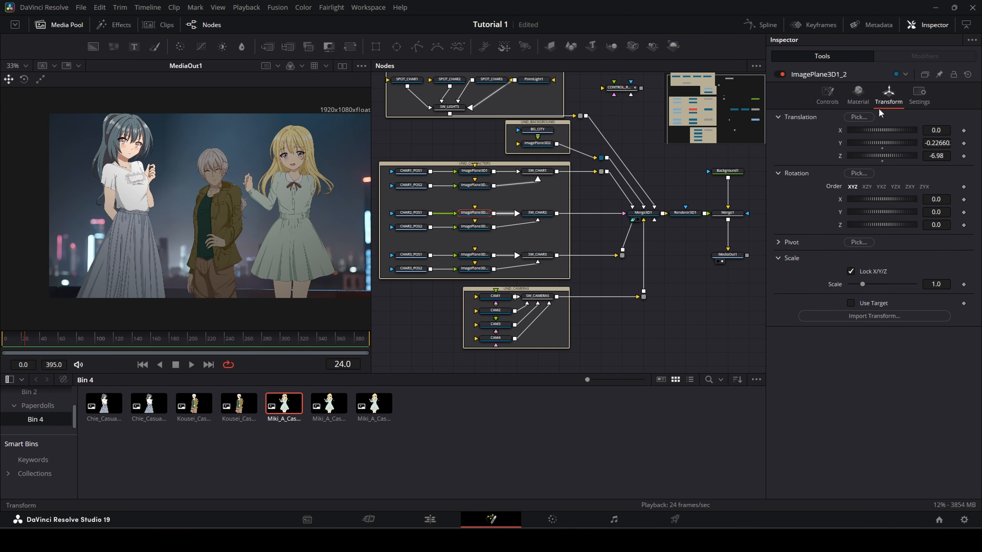
click(471, 228)
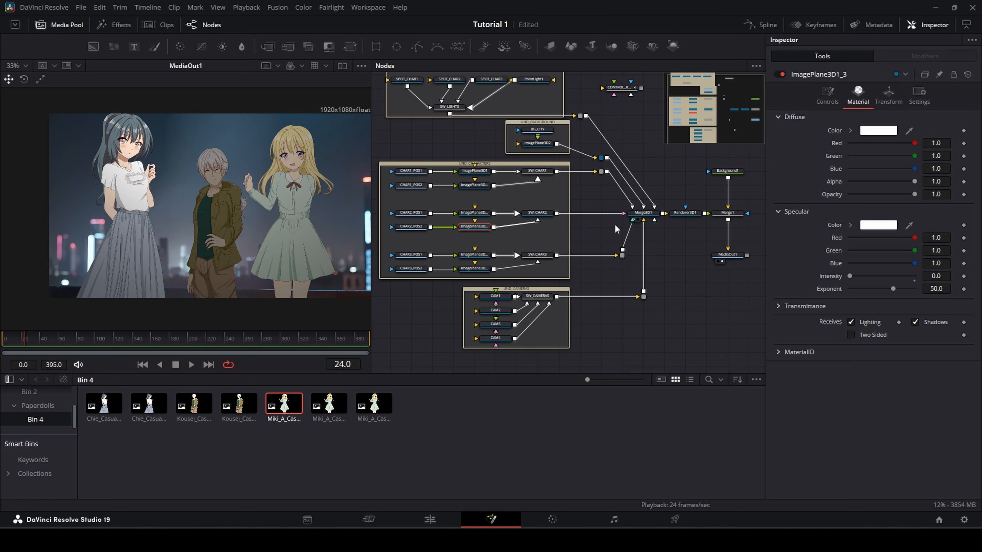
click(889, 97)
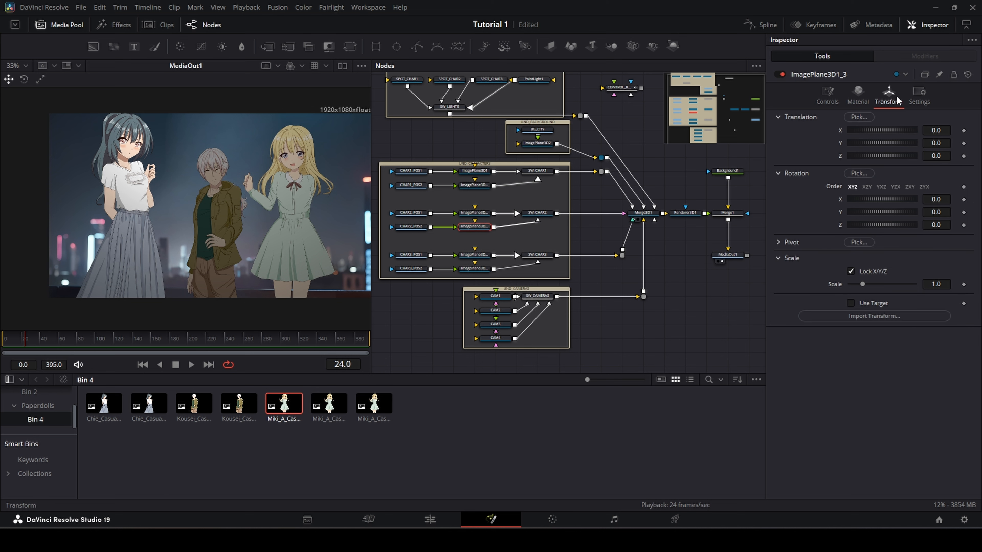
click(471, 217)
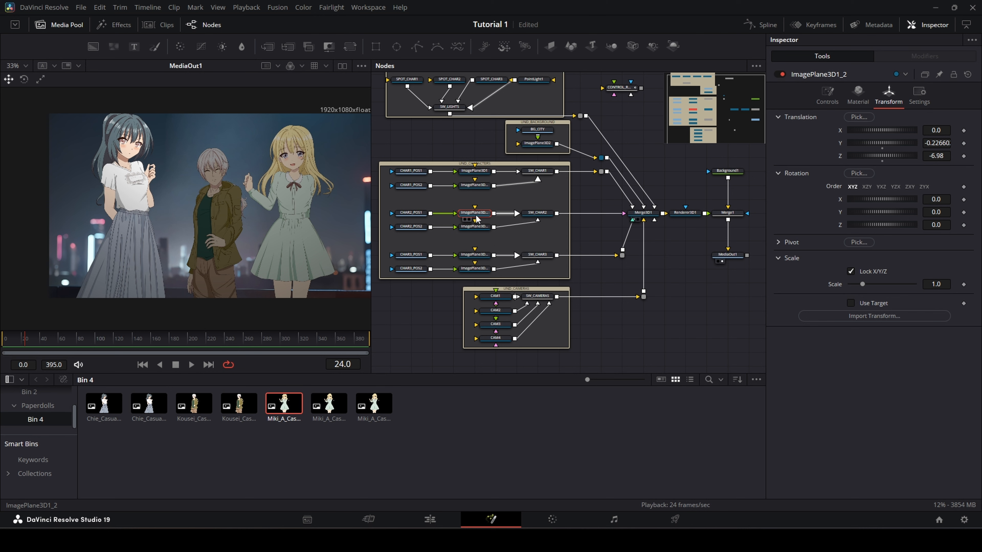
- Inspect character 2's node chain from CHAR2_POS1 through its image planes to the SW_CHAR2 switch
click(404, 218)
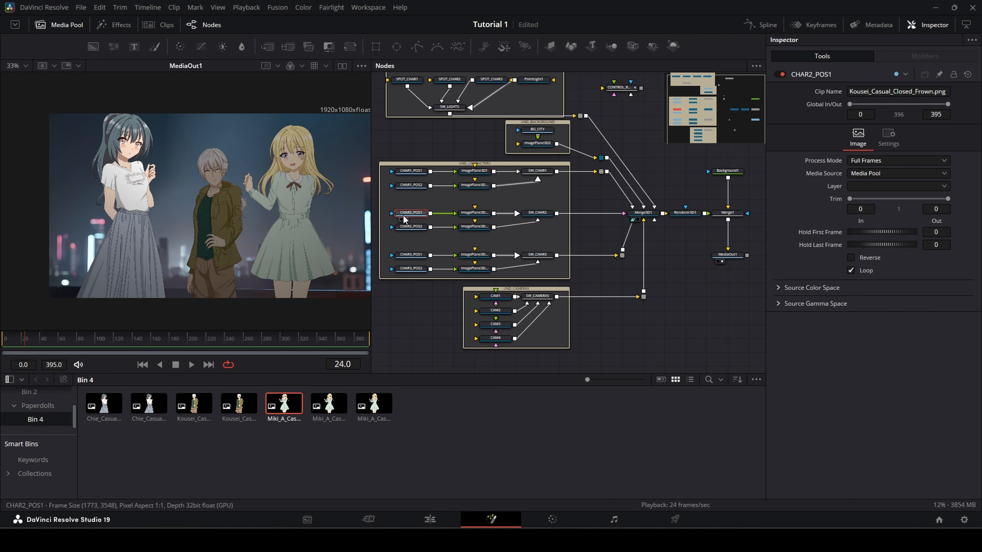
click(475, 213)
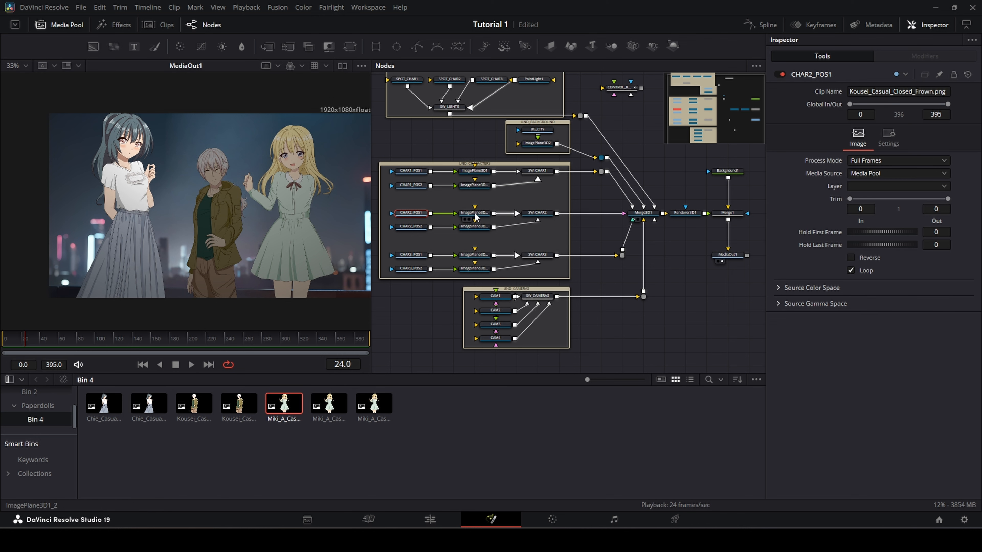
click(535, 215)
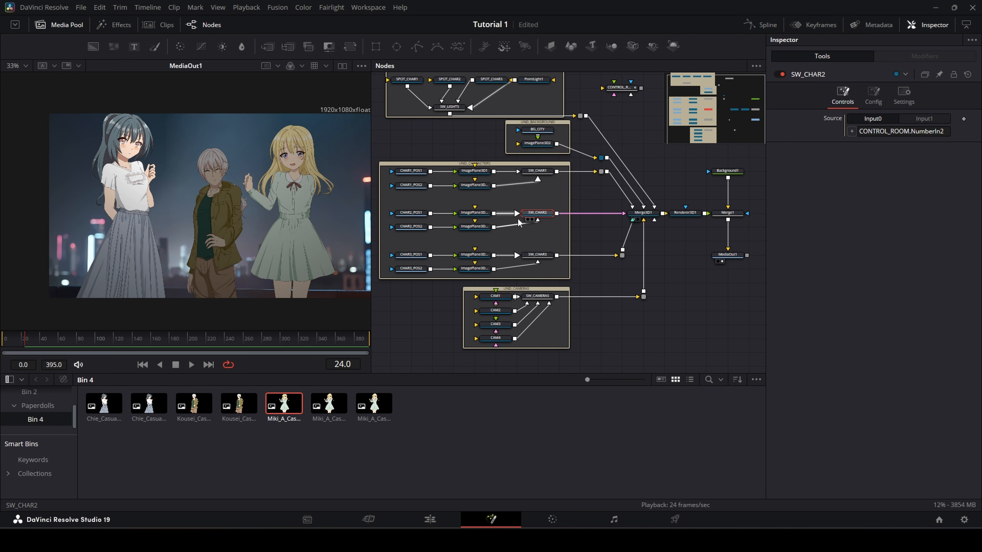
click(478, 227)
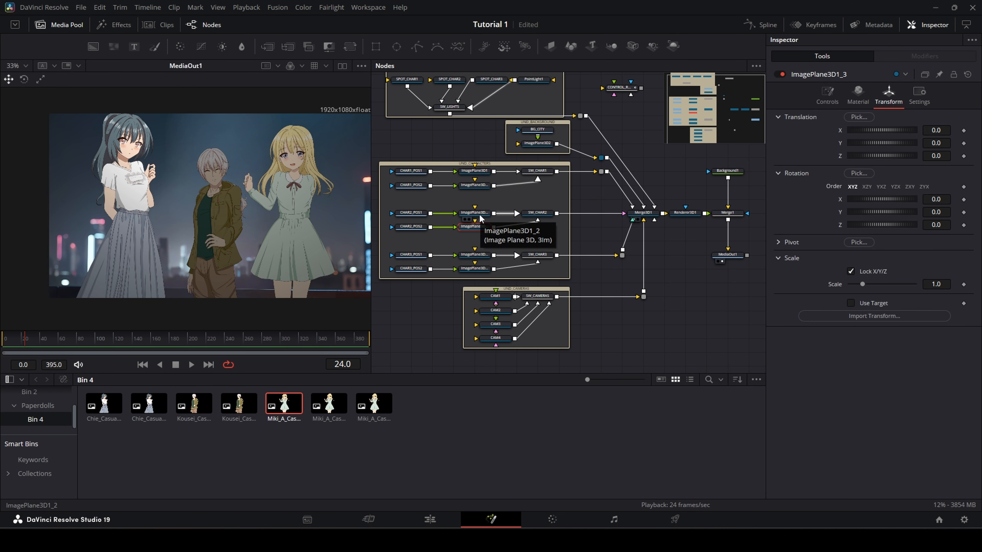
click(480, 216)
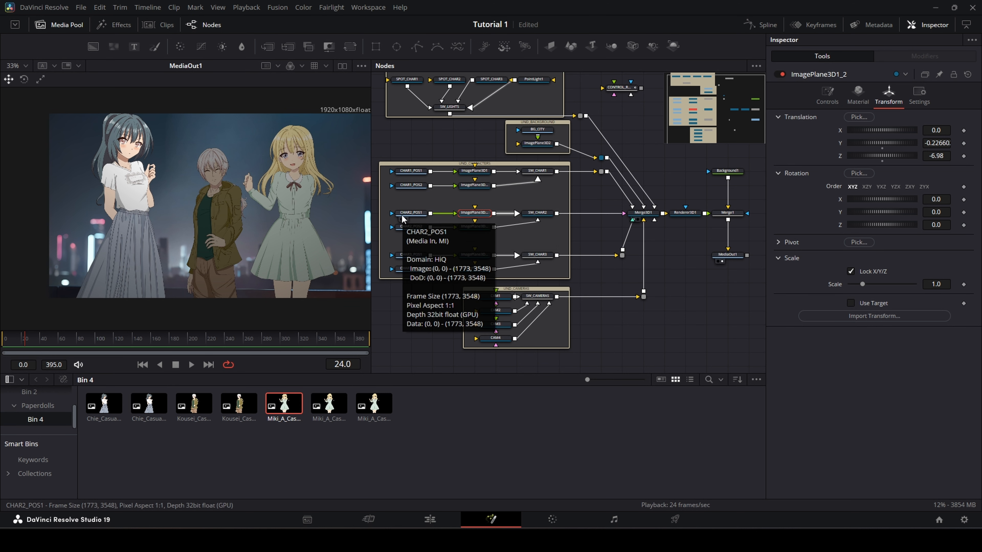
- Add empty expression fields to the X, Y and Z translation of ImagePlane3D1_3
click(475, 227)
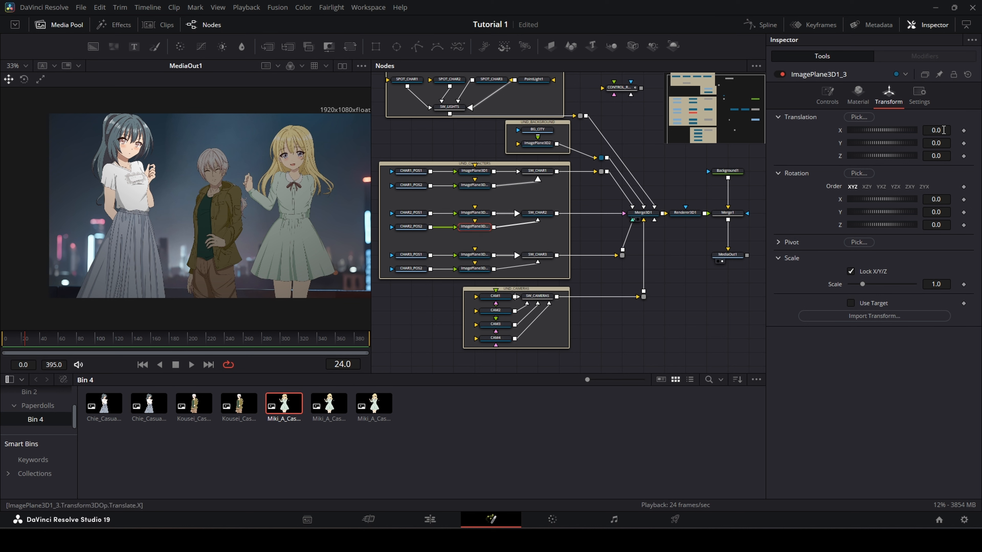
click(943, 130)
key(shift+Home)
text(=)
key(Return)
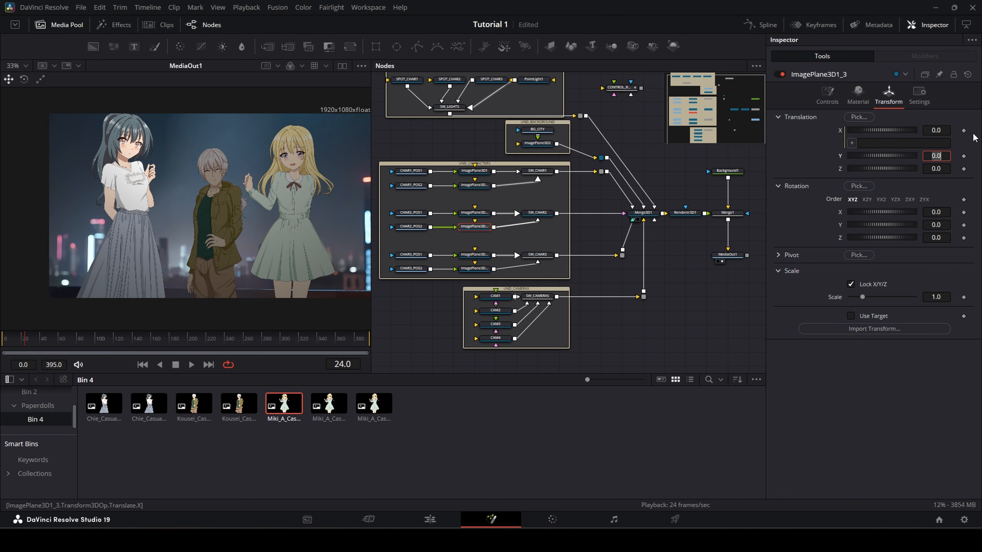
text(=)
key(Return)
text(=)
key(Return)
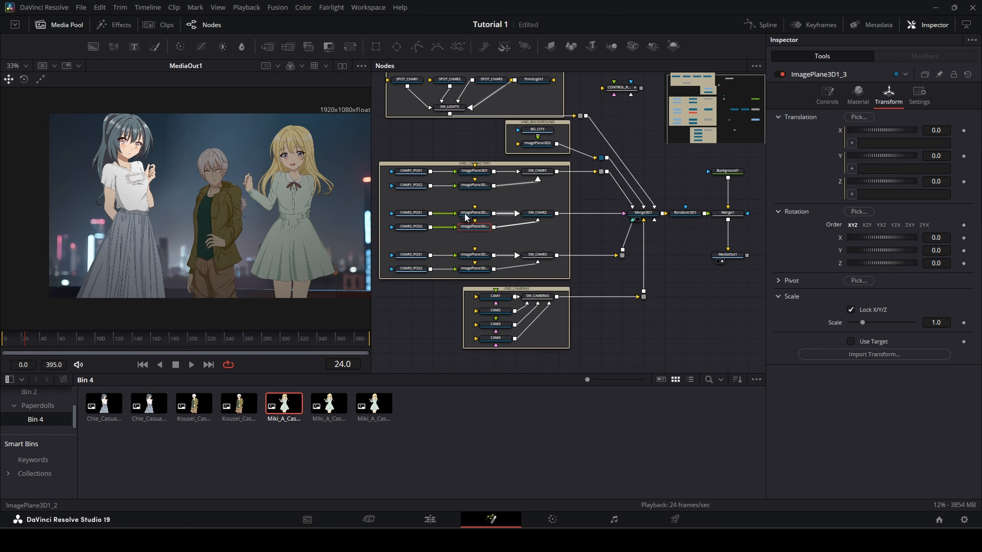
- Pin ImagePlane3D1_2 in the Inspector and link ImagePlane3D1_3's X, Y and Z translation expressions to its matching Transform3DOp.Translate values
click(474, 212)
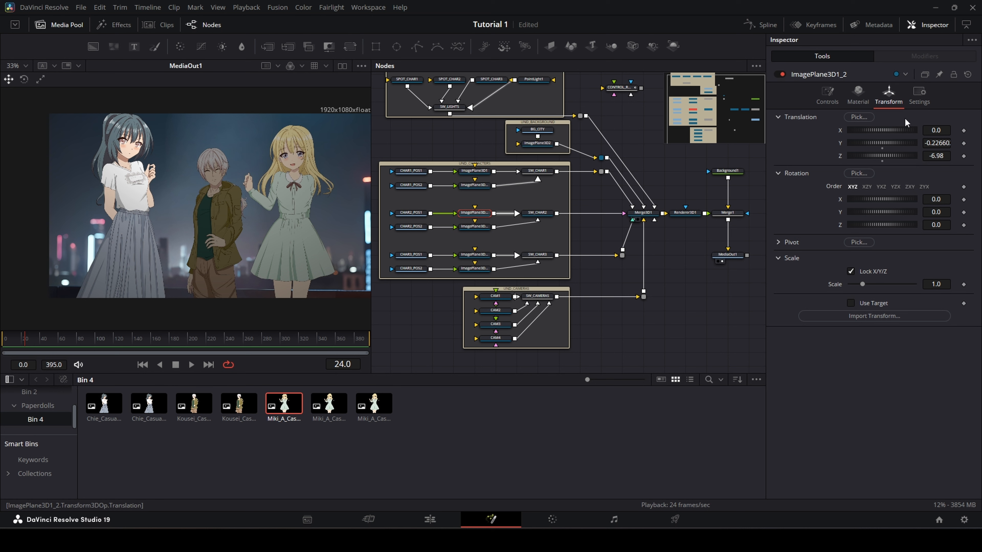
click(474, 226)
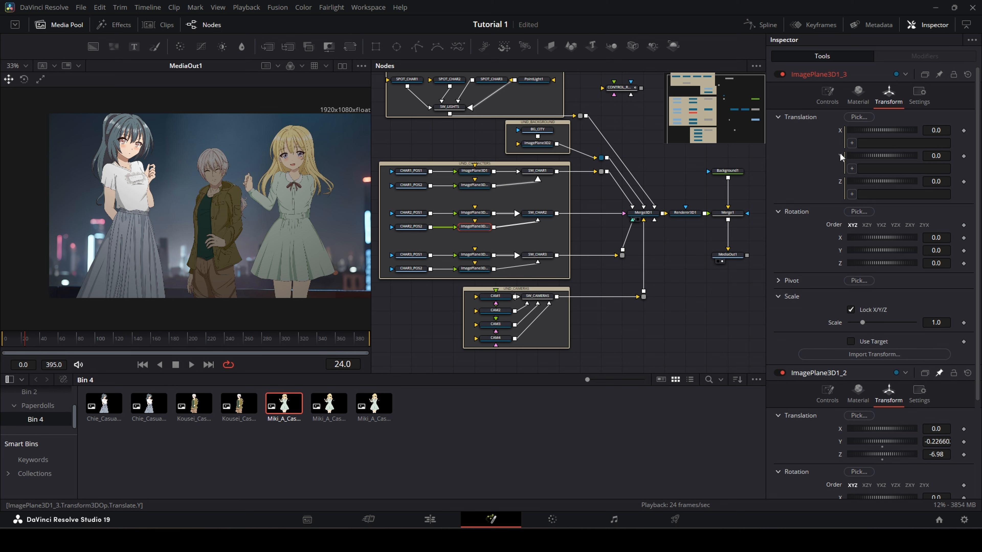
scroll(842, 156, down, 2)
drag(852, 81, 843, 368)
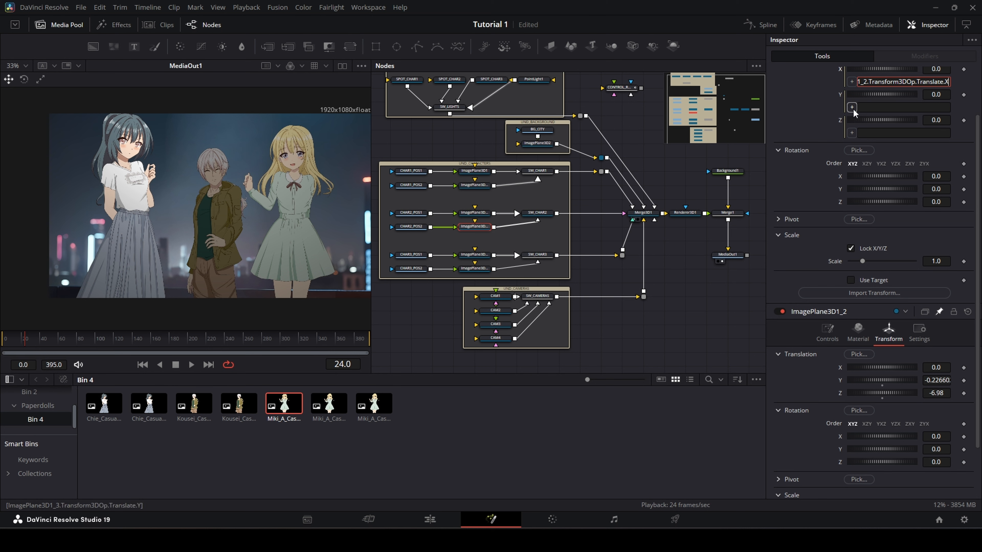
drag(853, 109, 844, 380)
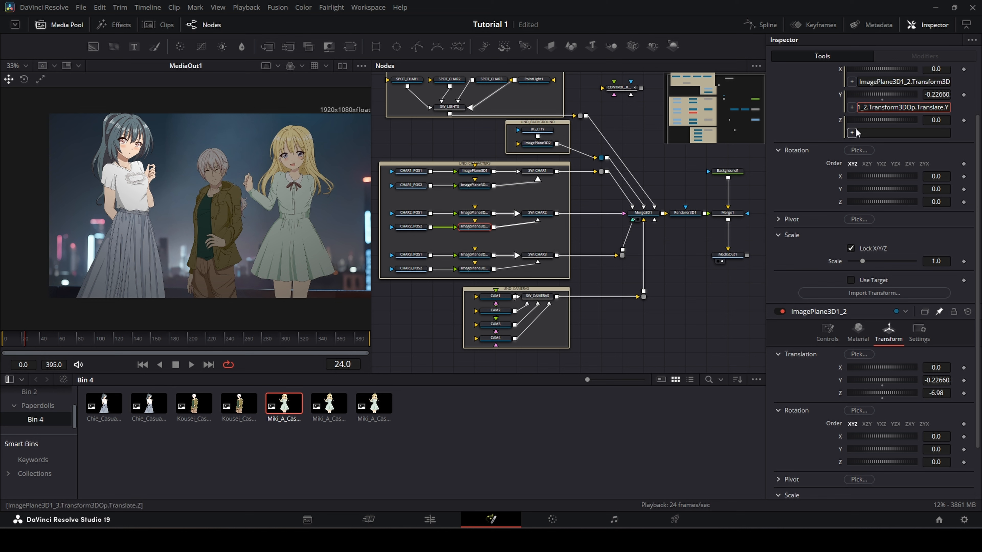
drag(856, 133, 844, 394)
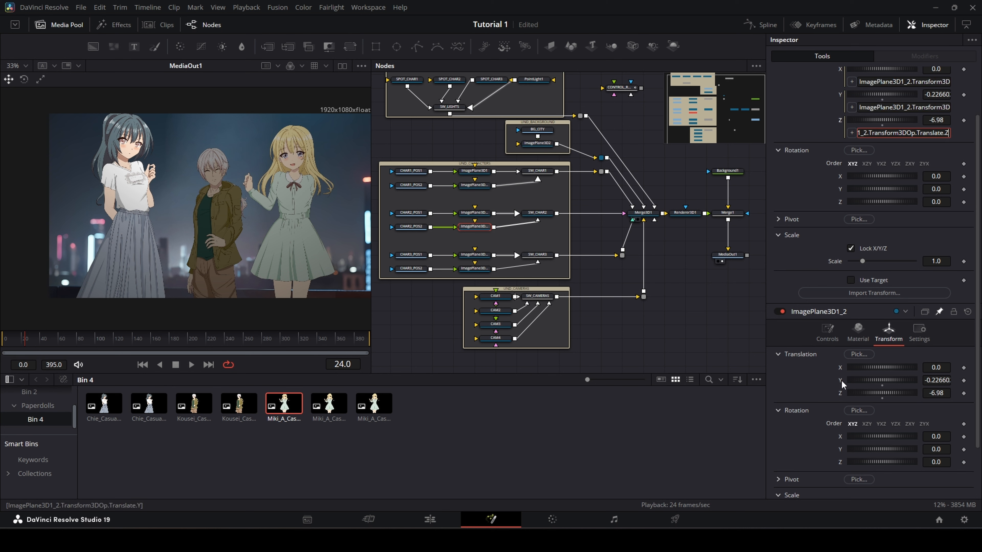
scroll(901, 70, up, 2)
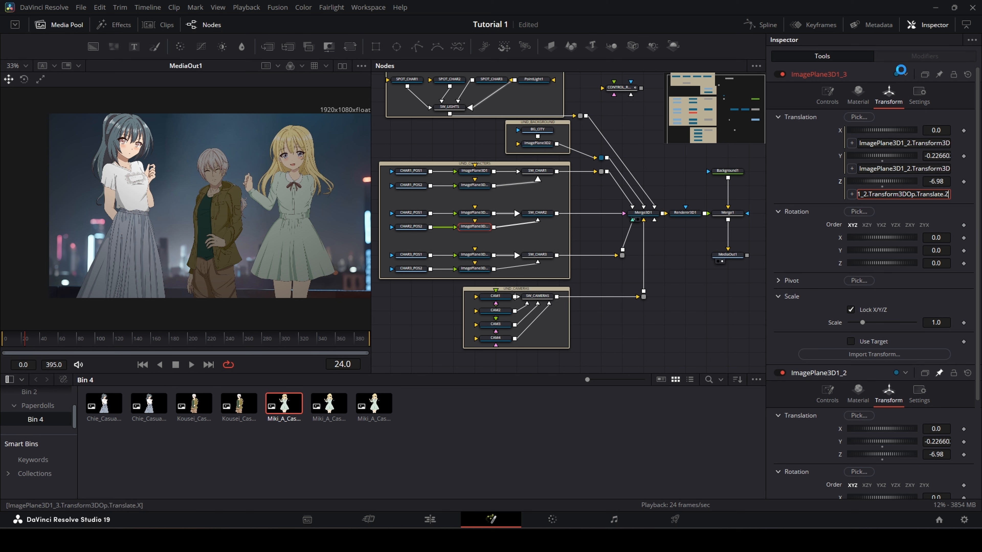
click(714, 302)
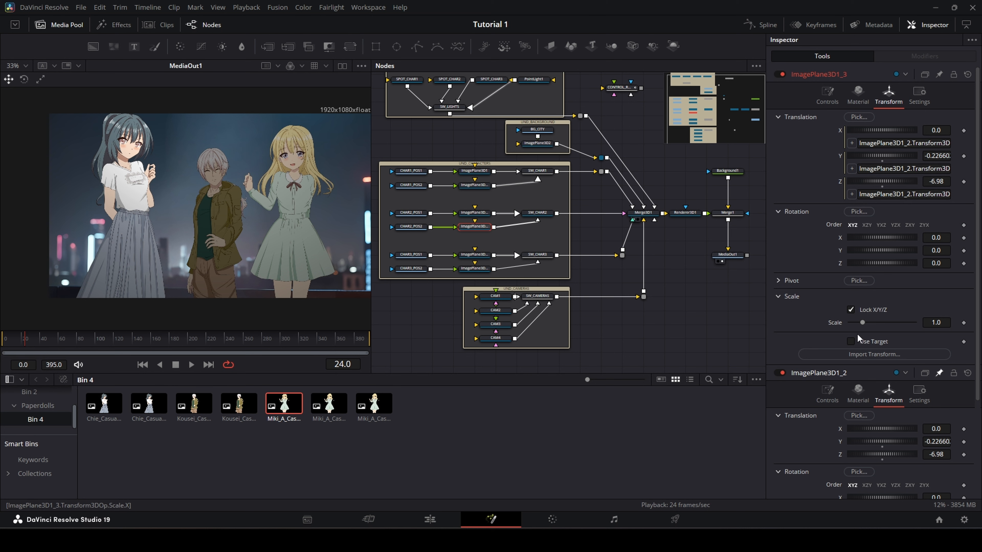
click(646, 215)
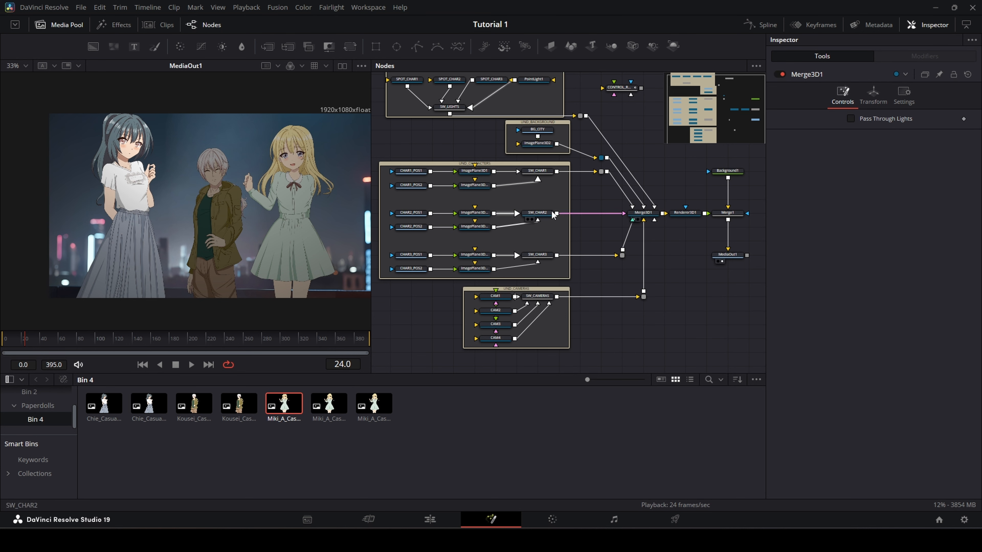
- In CONTROL_ROOM, keyframe CHAR2_EXPRESSION to 1 at frame 24 and CHAR3_EXPRESSION to 1 around frame 40
scroll(554, 214, up, 3)
click(632, 191)
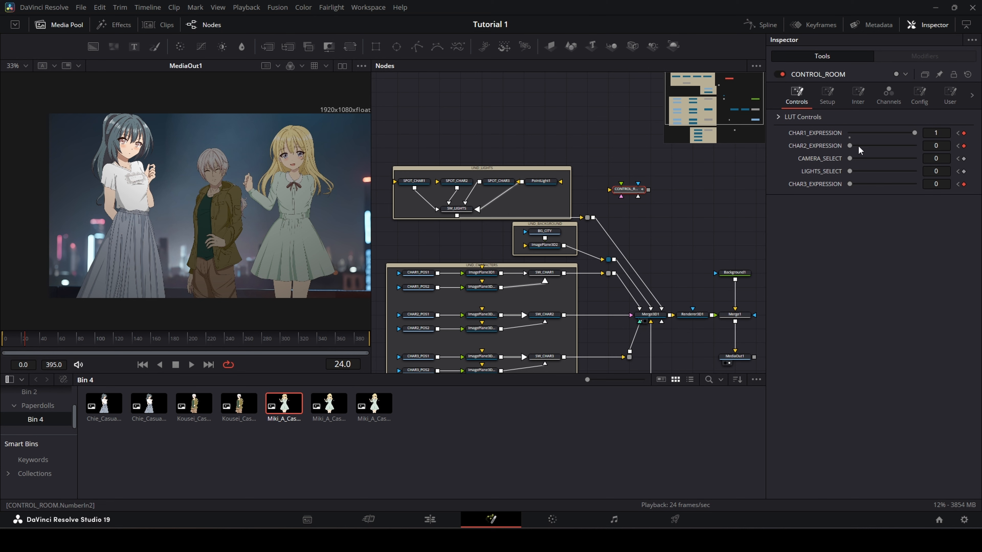
drag(849, 146, 914, 147)
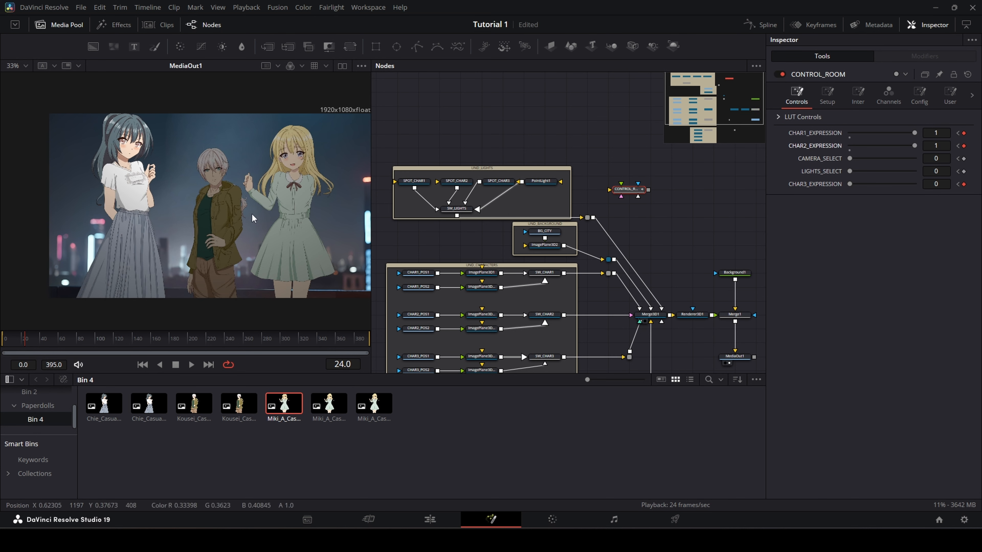
scroll(210, 175, up, 4)
scroll(211, 176, down, 1)
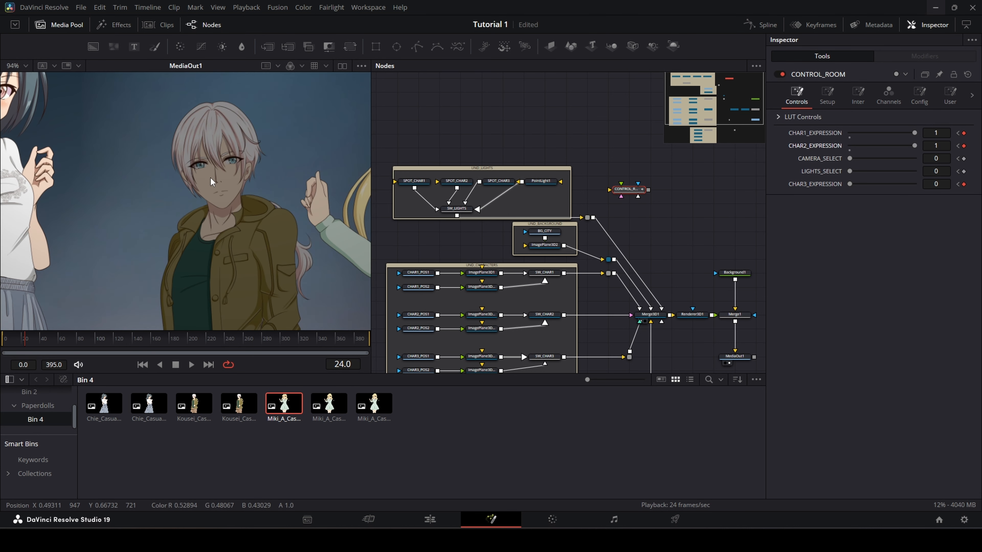
scroll(210, 178, down, 3)
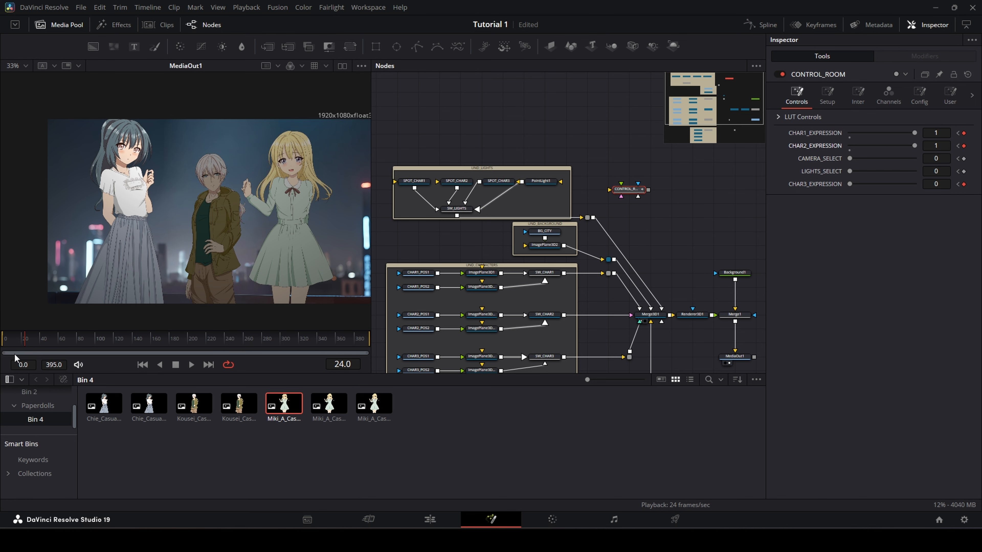
mouse_move(26, 345)
mouse_down()
mouse_move(1, 343)
mouse_move(43, 347)
mouse_up()
drag(849, 184, 897, 179)
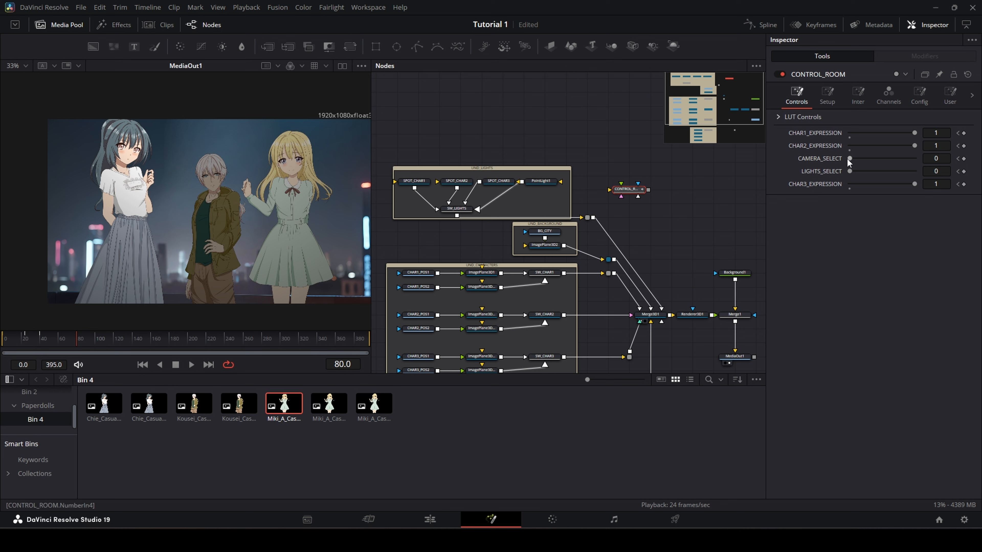
- Keyframe CAMERA_SELECT and LIGHTS_SELECT to 1 at frame 80, and LIGHTS_SELECT to 0 at frame 100
click(859, 159)
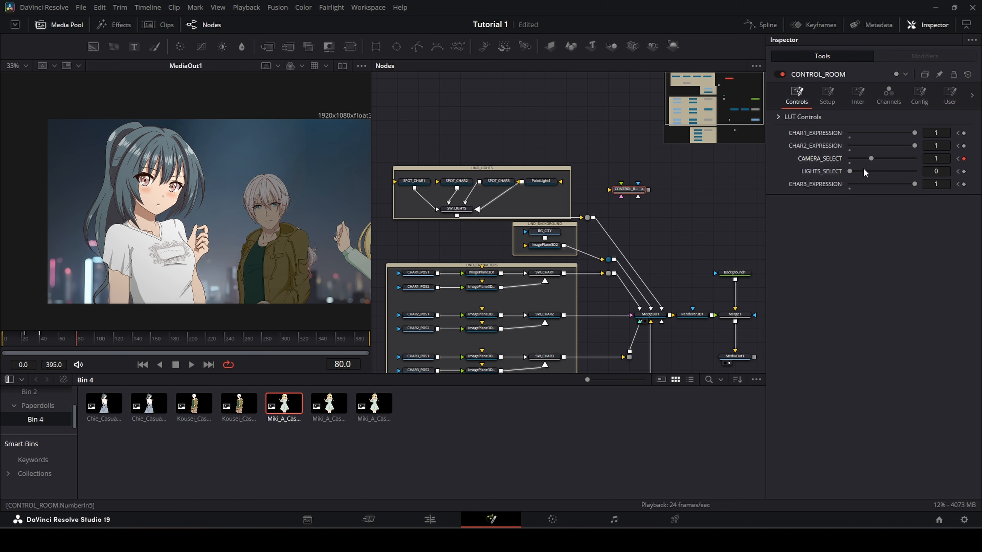
drag(849, 171, 869, 170)
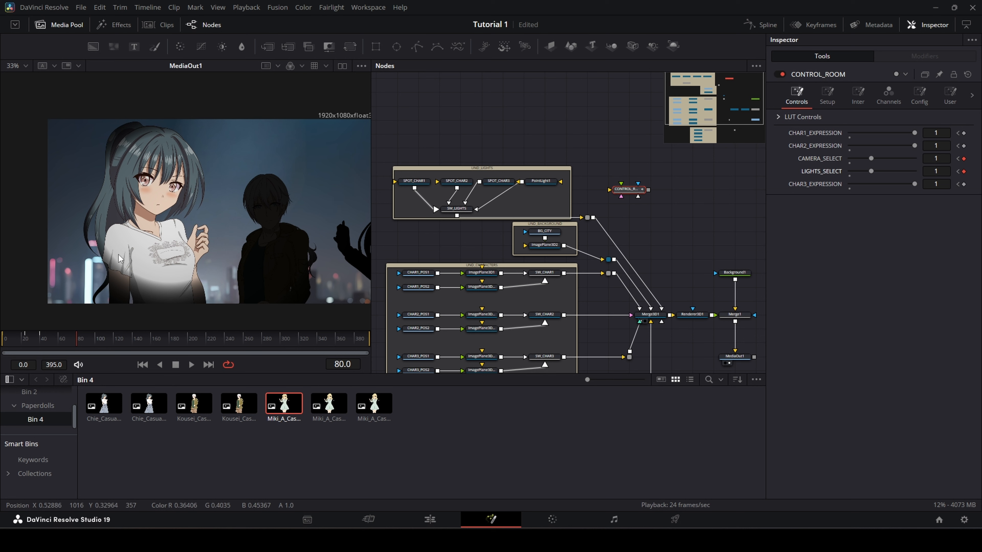
drag(74, 341, 99, 342)
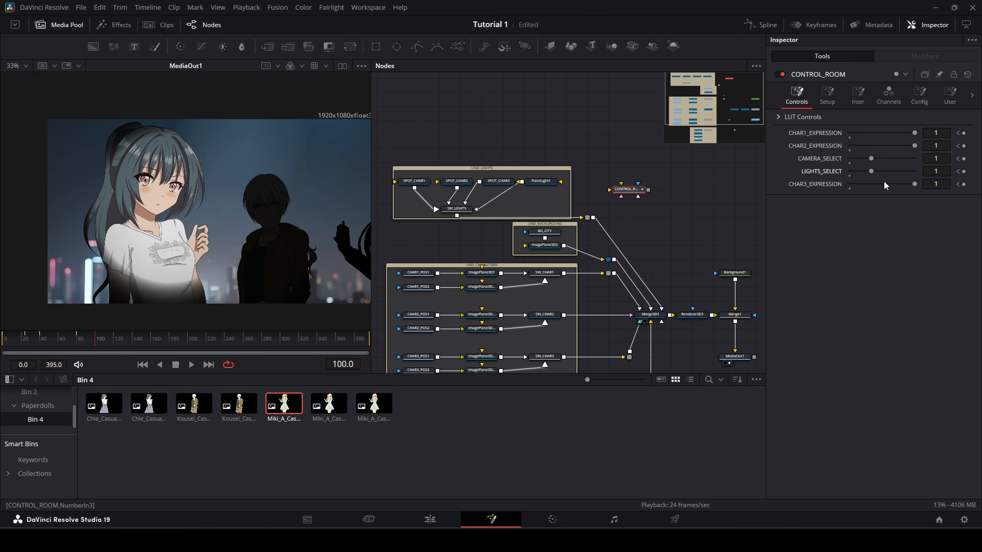
drag(870, 172, 844, 170)
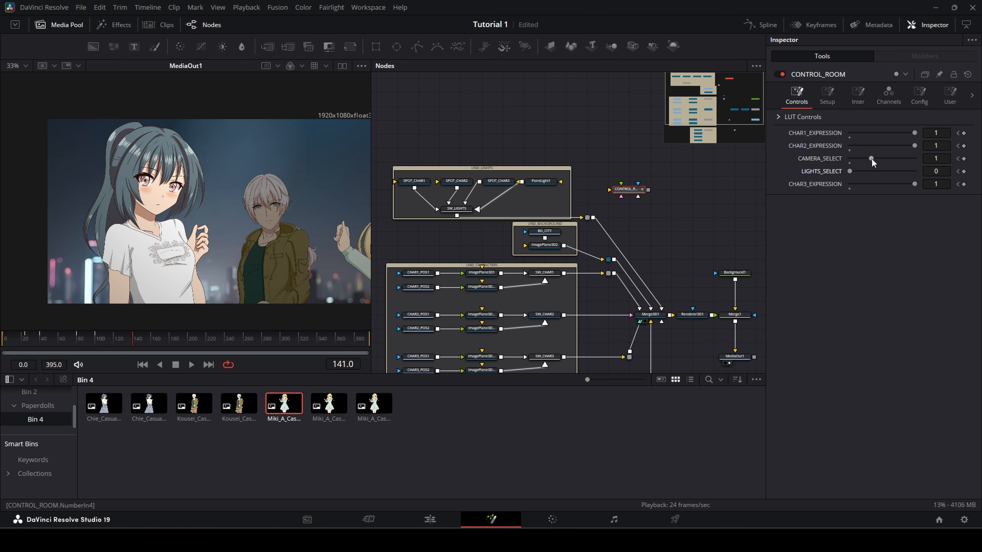
- Keyframe both CAMERA_SELECT and LIGHTS_SELECT to 3 at frame 141 and to 2 at frame 160
drag(871, 158, 905, 157)
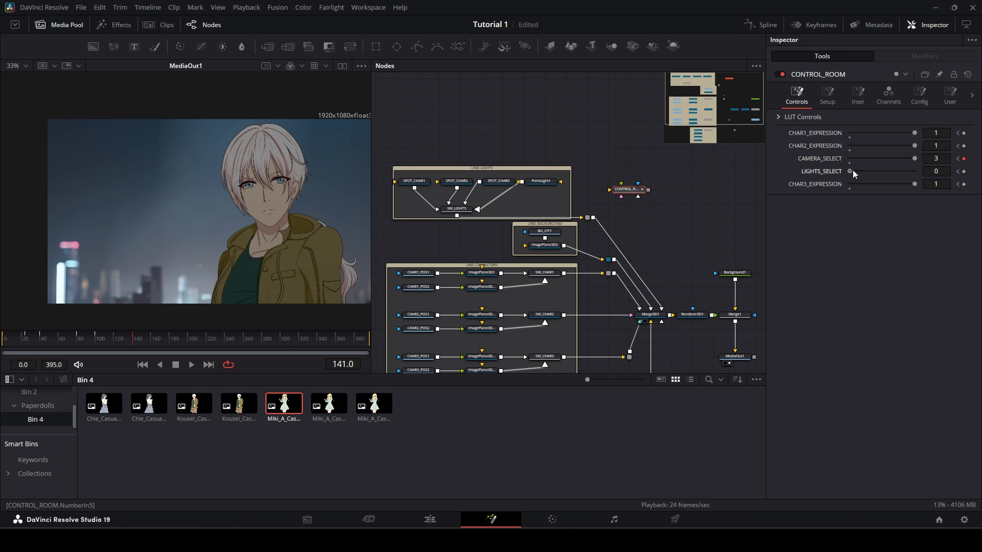
drag(853, 170, 911, 171)
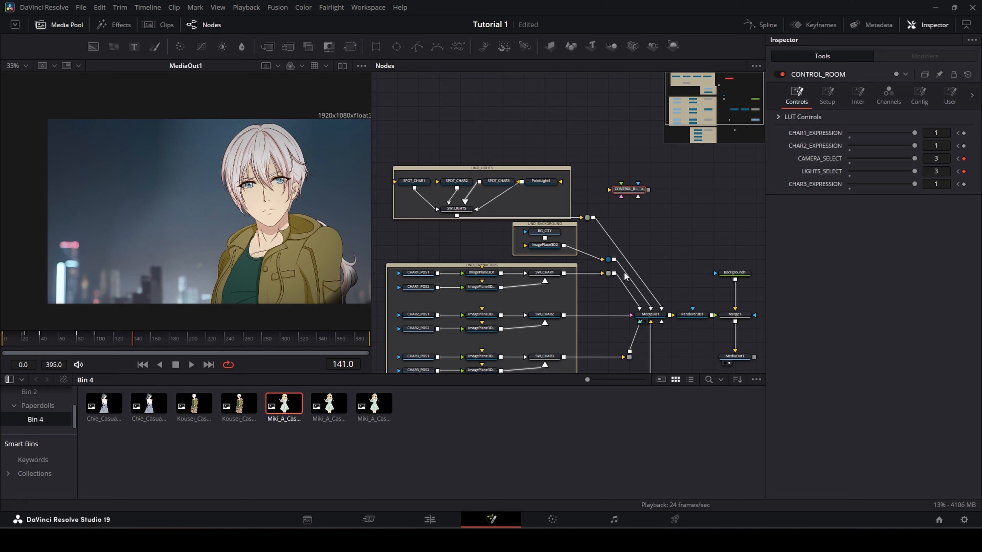
drag(135, 340, 152, 345)
drag(912, 159, 896, 159)
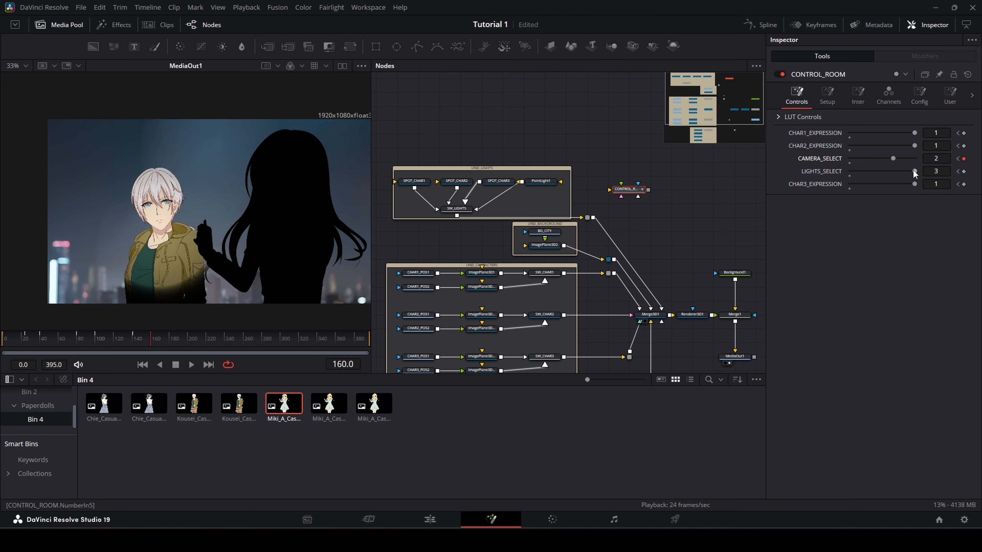
drag(914, 171, 891, 170)
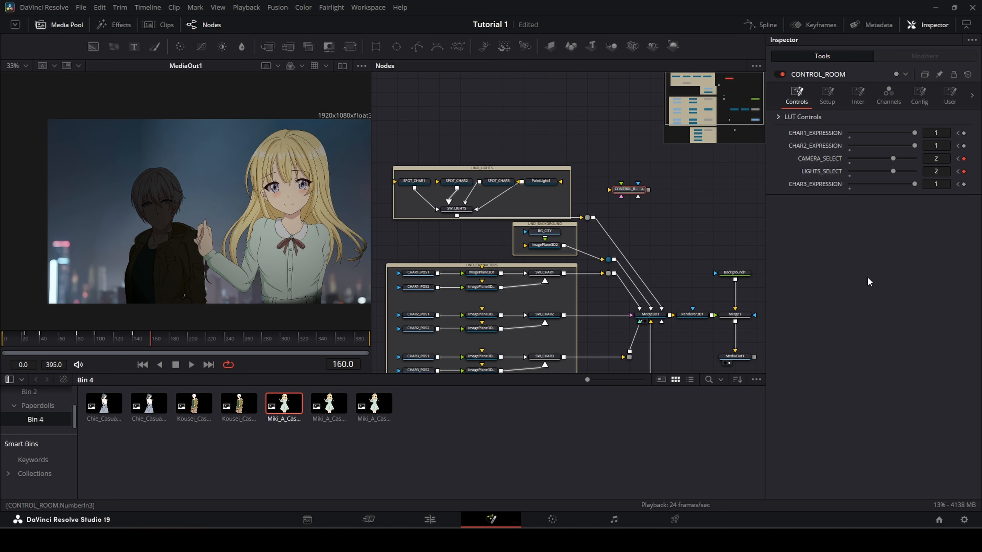
- Keyframe LIGHTS_SELECT to 0 at frame 180 and CAMERA_SELECT to 0 at frame 220
click(173, 346)
drag(174, 346, 171, 346)
drag(893, 171, 790, 169)
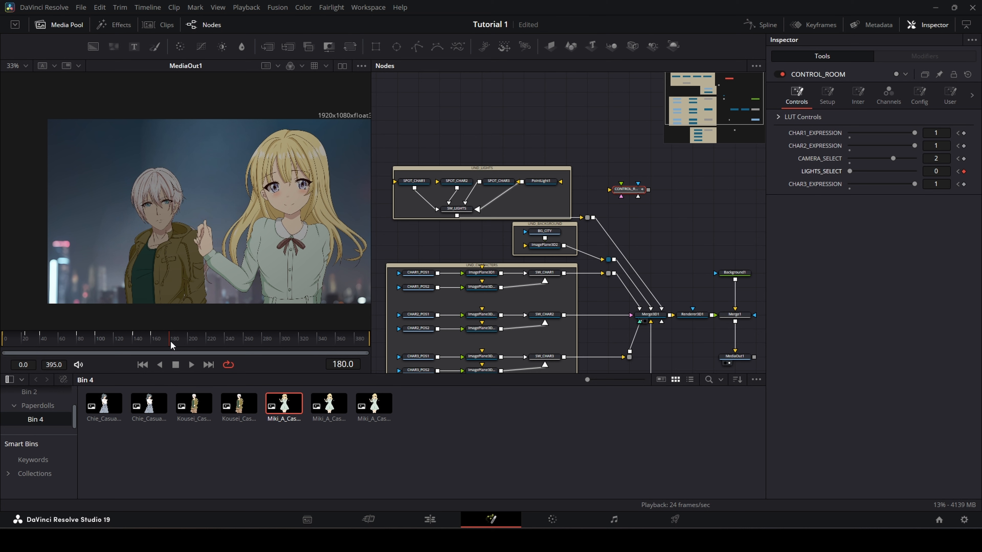
drag(171, 341, 208, 344)
drag(890, 158, 798, 161)
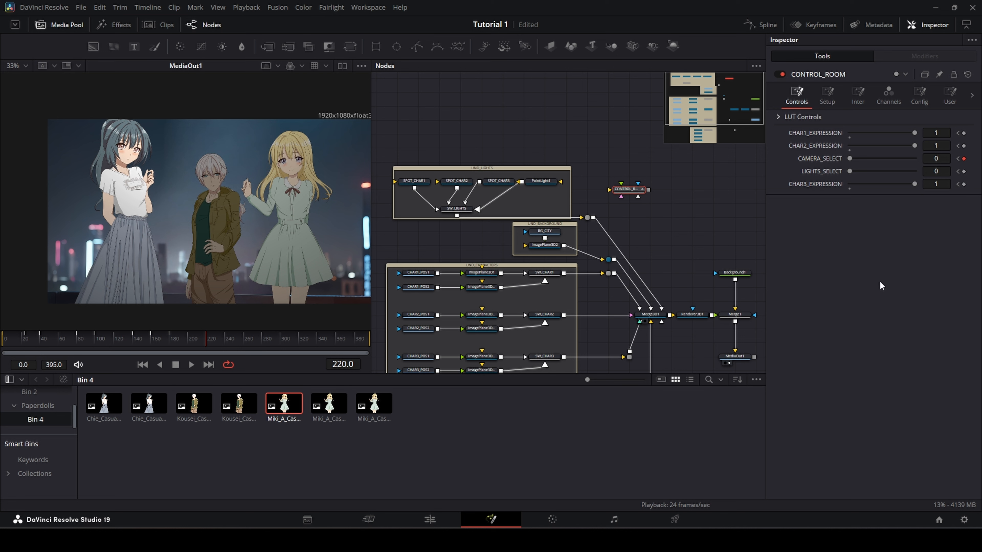
- Play the animation from the start and scrub back to check the camera and light changes between keyframes
key(space)
key(space)
key(Home)
key(space)
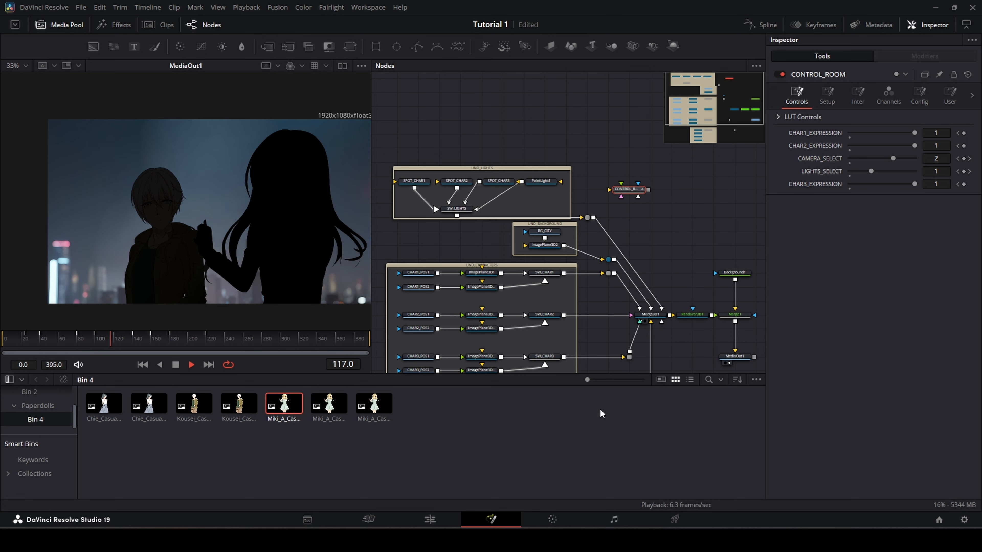
key(space)
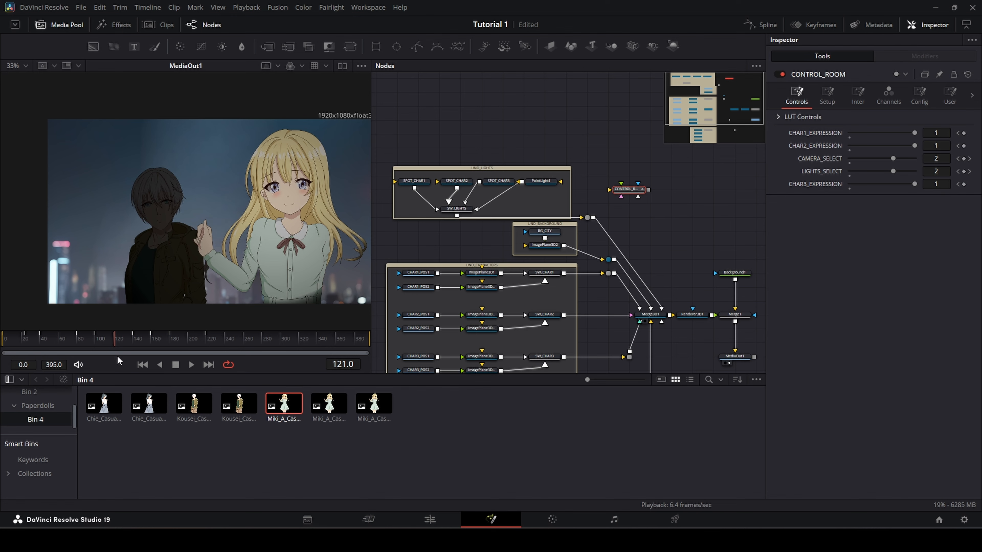
drag(116, 342, 97, 342)
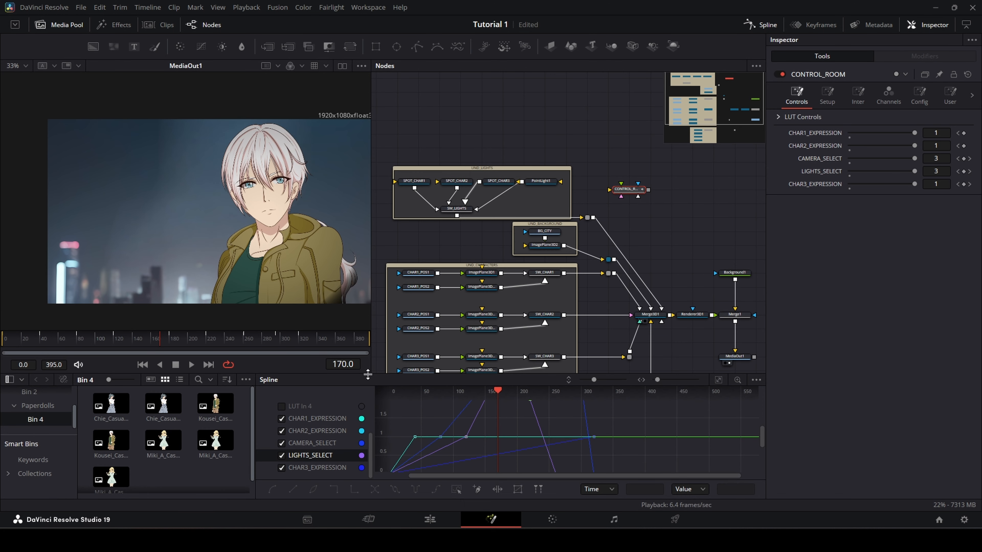
- Select all CONTROL_ROOM keyframes in an enlarged Spline editor, save the project, and apply stepped interpolation holding each value until the next keyframe
drag(369, 374, 399, 223)
drag(620, 373, 672, 475)
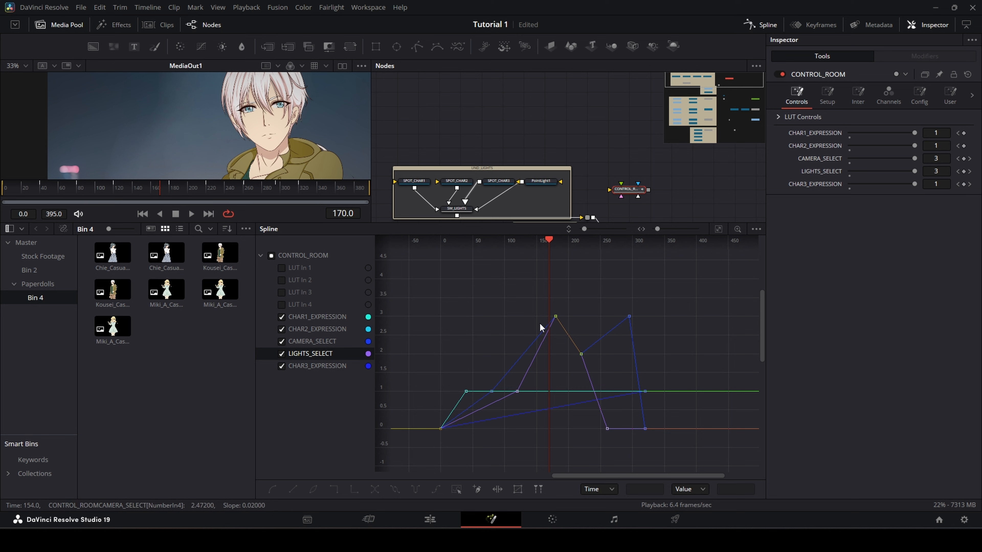
drag(430, 281, 670, 464)
key(ctrl+s)
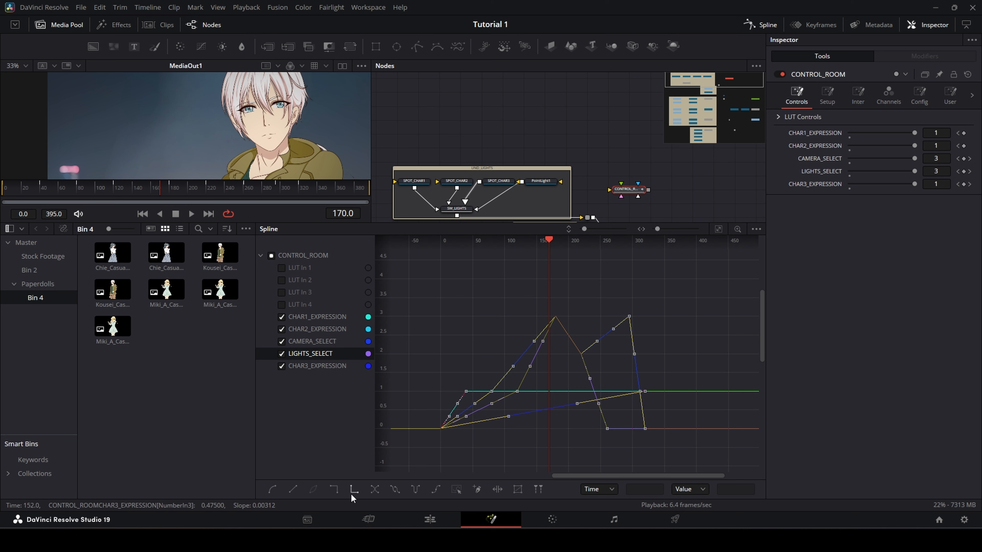
click(334, 489)
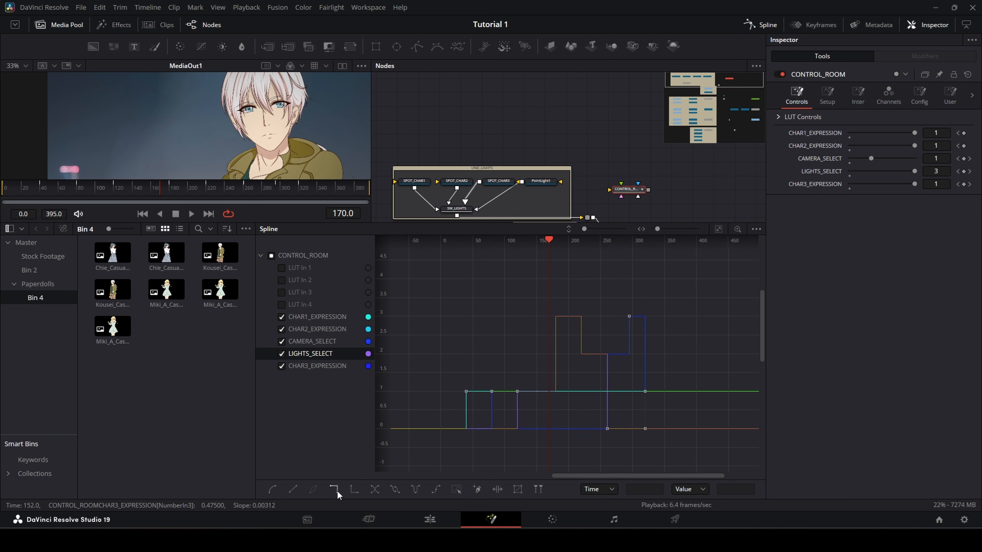
click(436, 369)
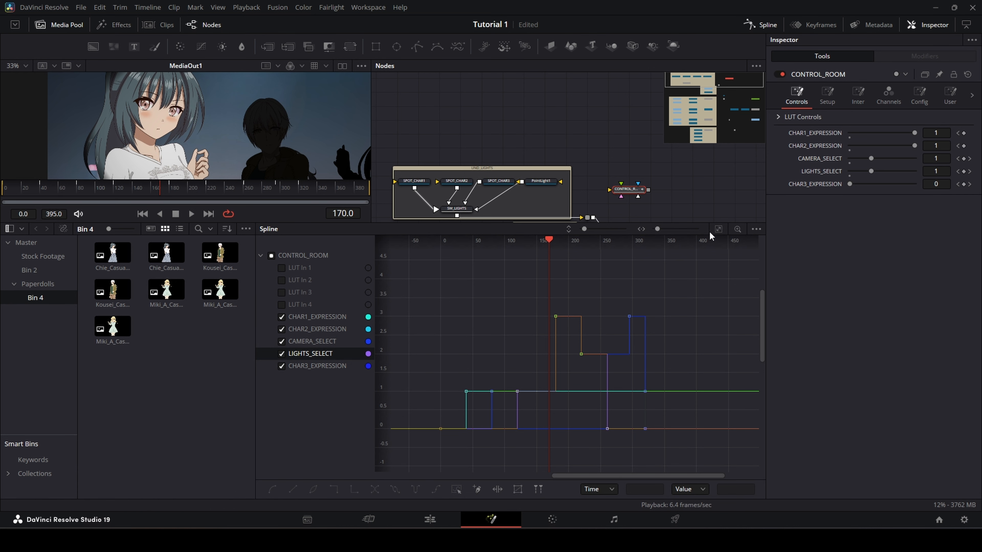
- Close the Spline editor and Media Pool, and play the stepped animation from frame 0
drag(615, 295, 607, 308)
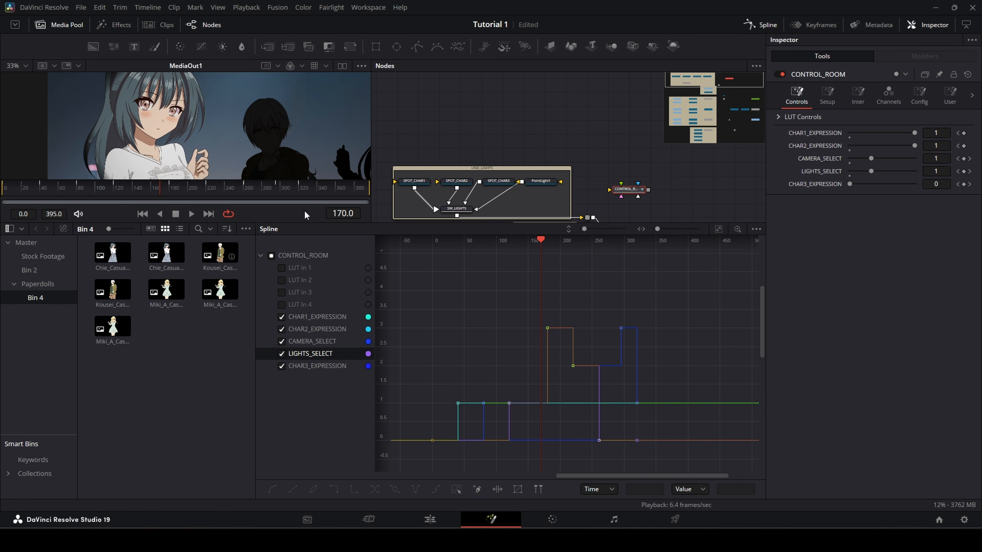
drag(329, 222, 325, 418)
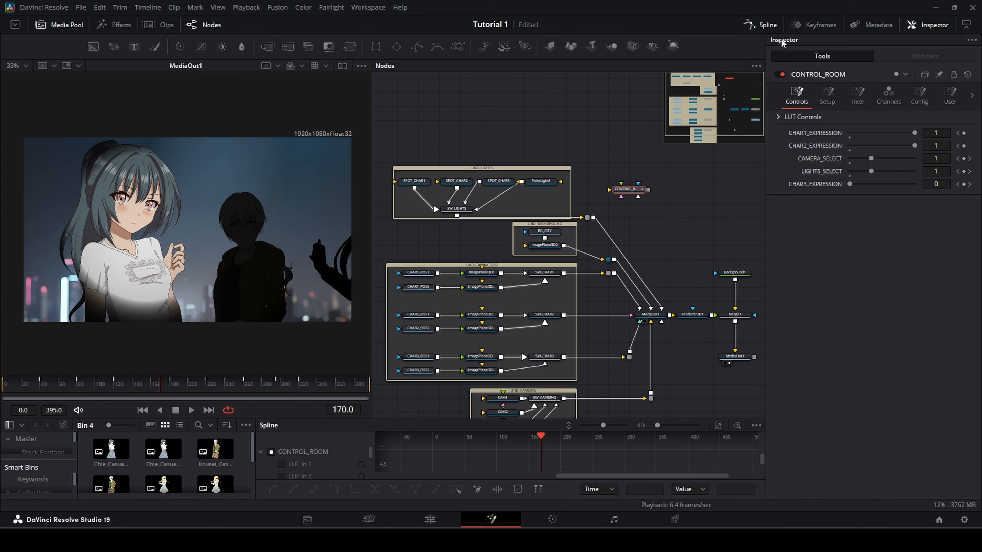
click(775, 29)
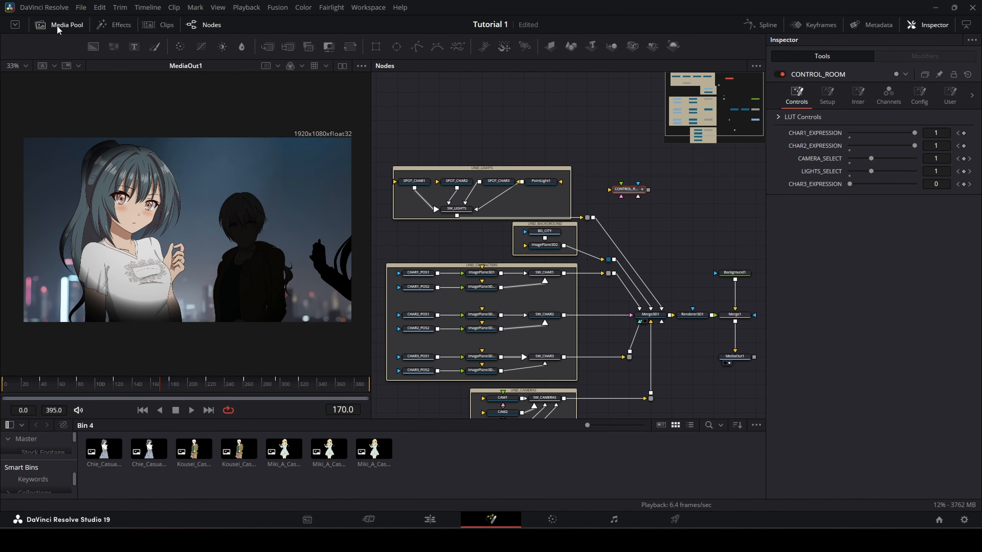
click(40, 25)
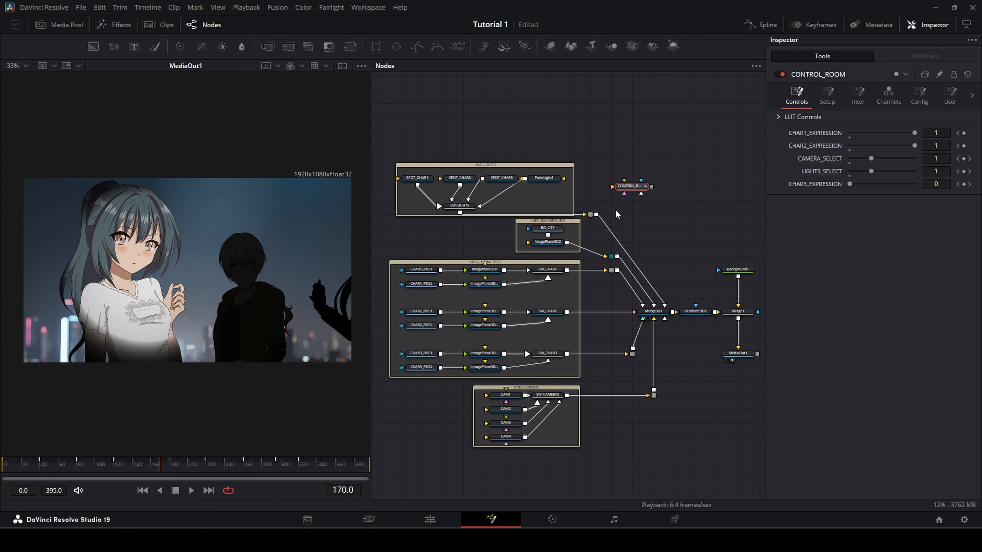
drag(115, 469, 2, 468)
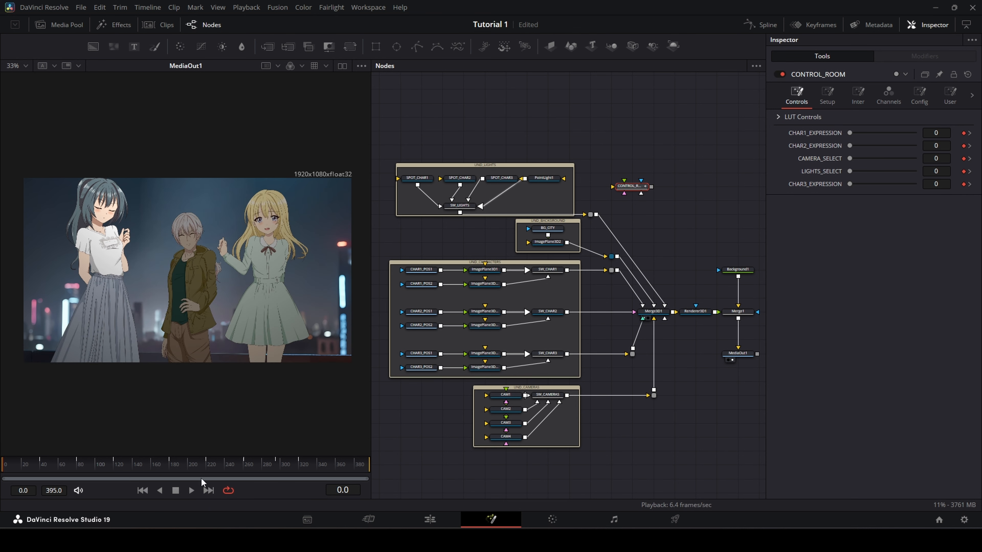
key(space)
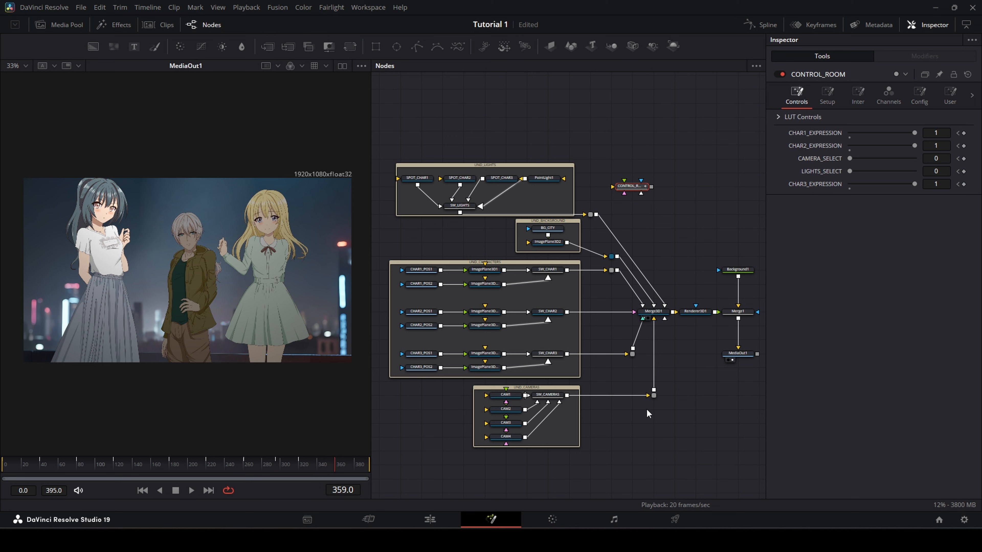
- Display the SW_LIGHTS Source curve in an enlarged Spline editor and examine the transitions between its steps up close
click(460, 205)
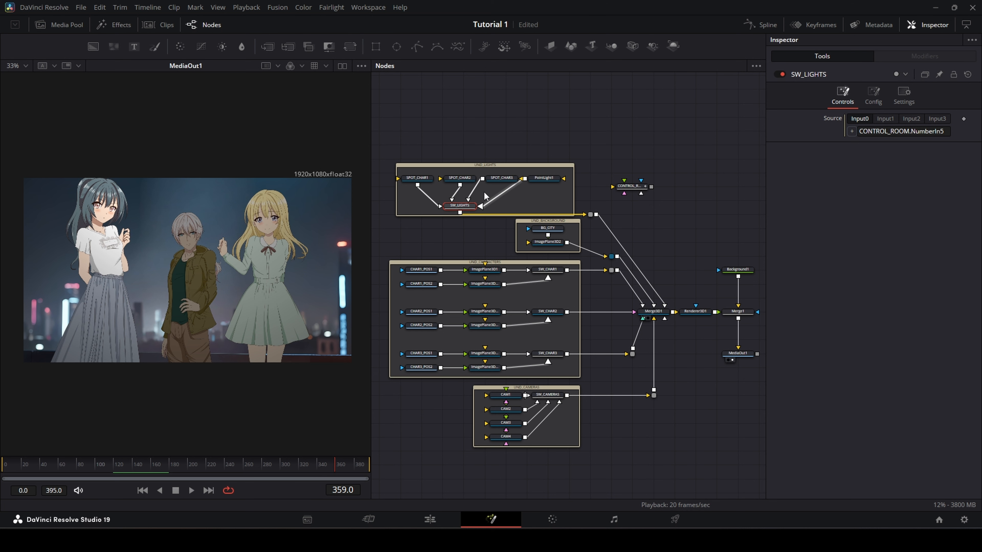
click(762, 25)
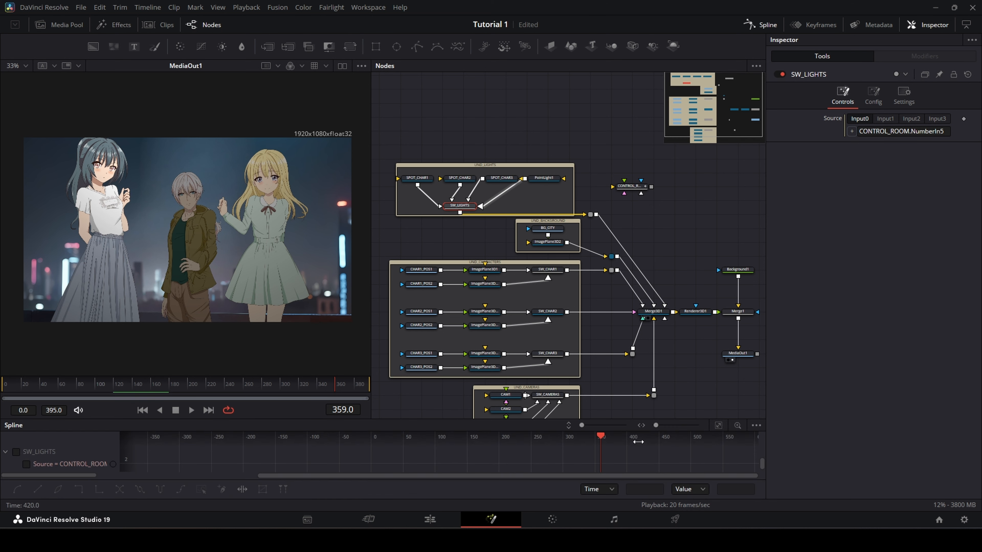
drag(626, 420, 658, 125)
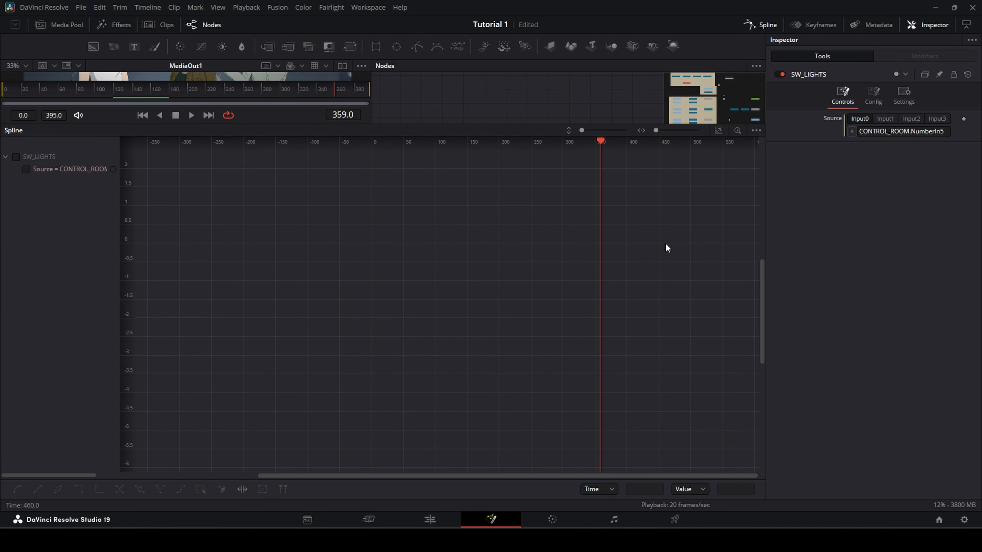
click(26, 169)
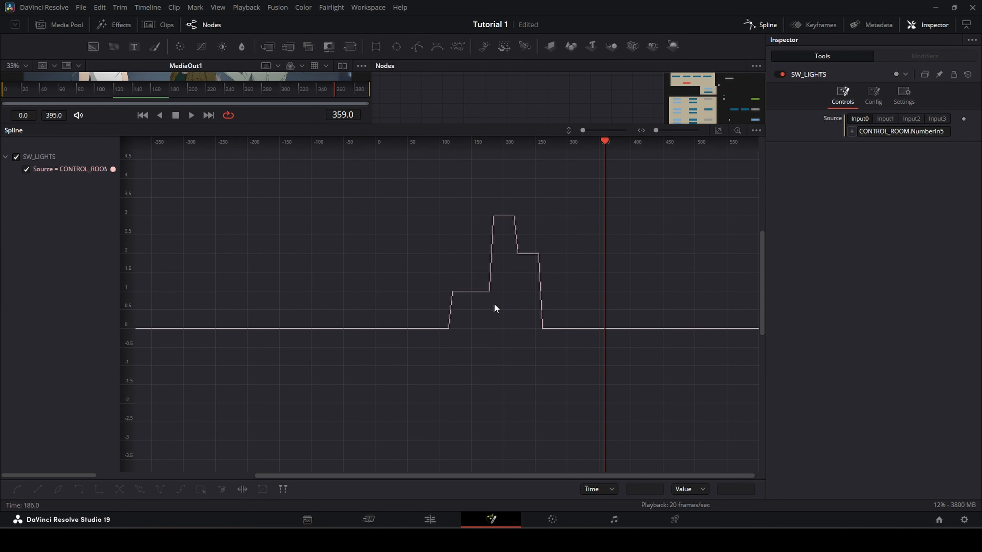
scroll(498, 304, up, 10)
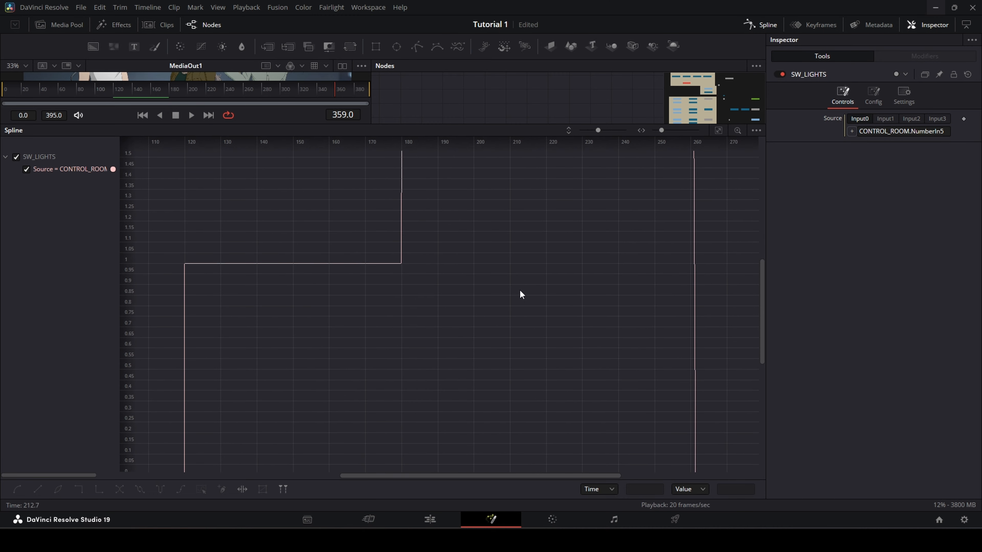
drag(464, 292, 475, 447)
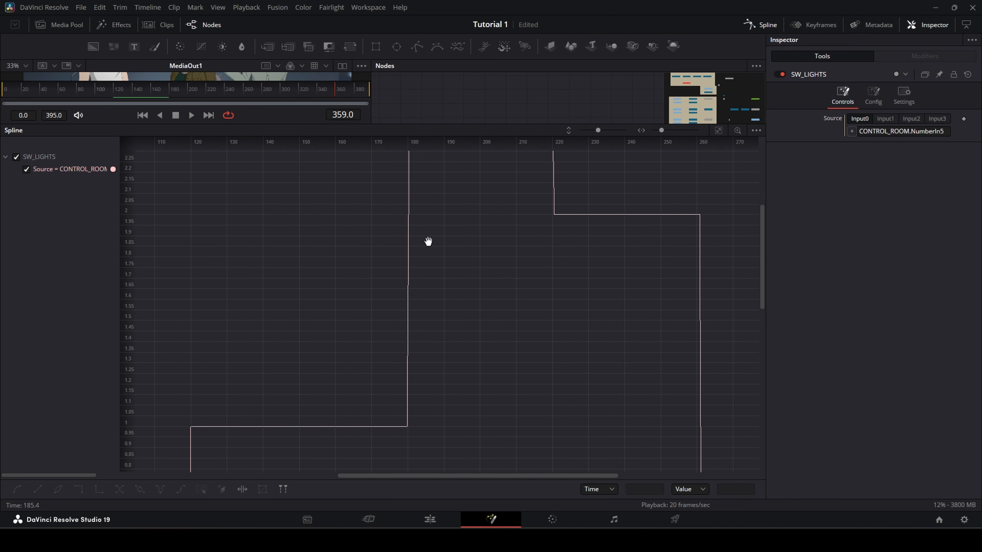
drag(428, 241, 430, 319)
drag(440, 204, 464, 317)
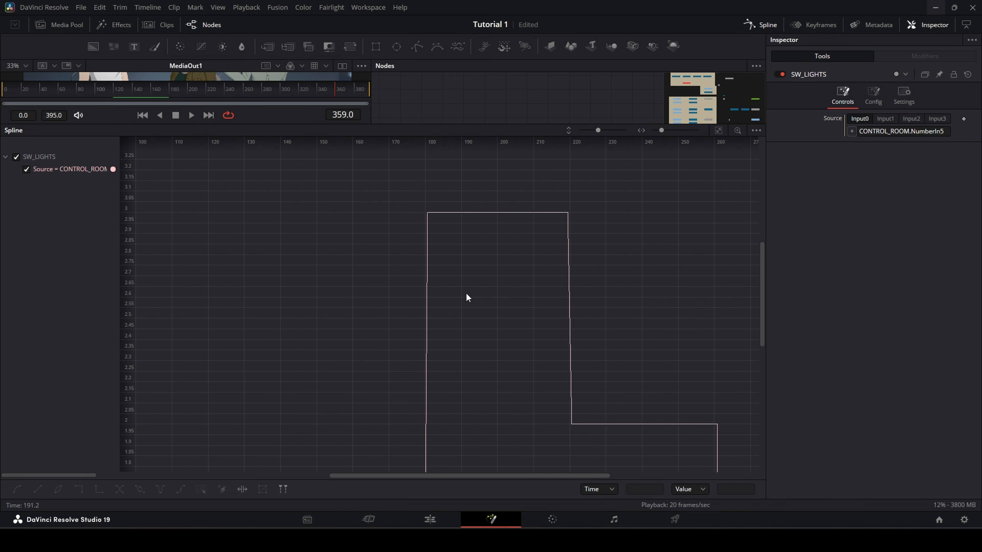
- Examine the whole stepped SW_LIGHTS Source curve and close the Spline editor
scroll(466, 292, down, 8)
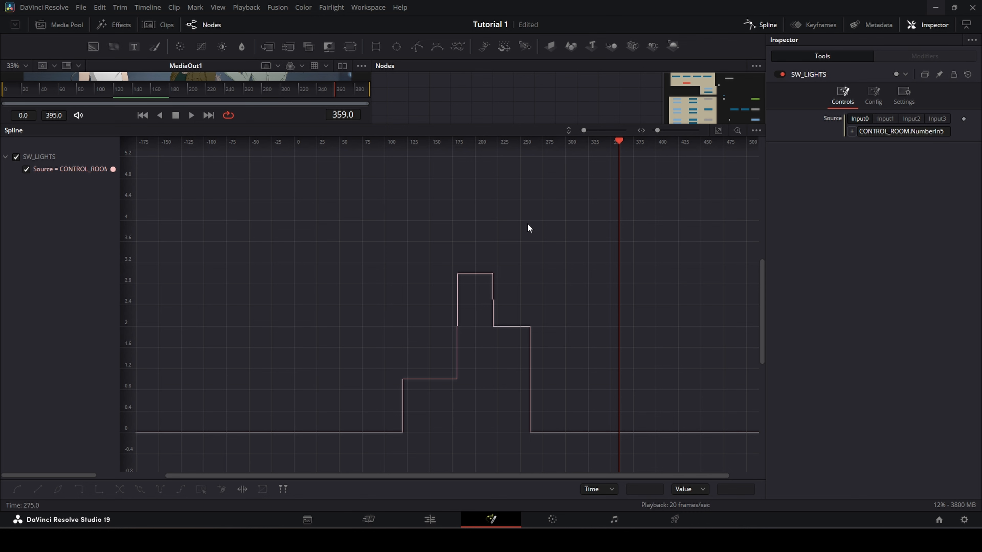
scroll(516, 228, down, 5)
scroll(540, 236, up, 5)
drag(491, 285, 527, 217)
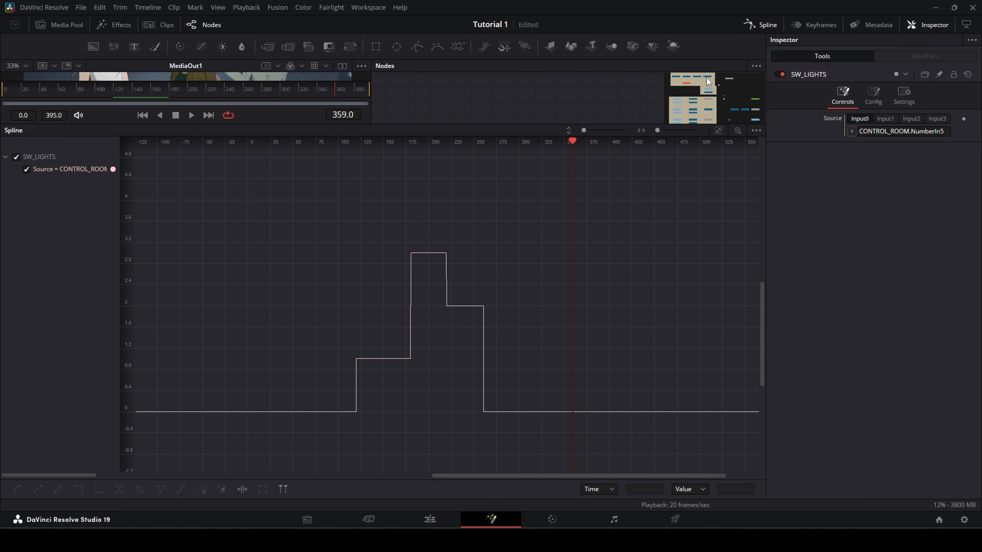
click(767, 26)
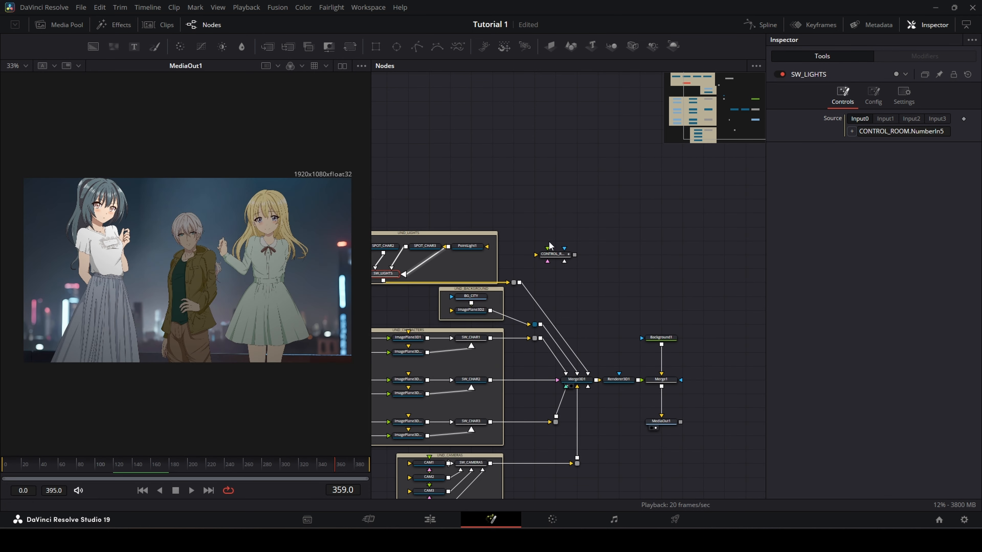
- Show the CONTROL_ROOM node's controls and look over the surrounding node groups
drag(552, 244, 587, 206)
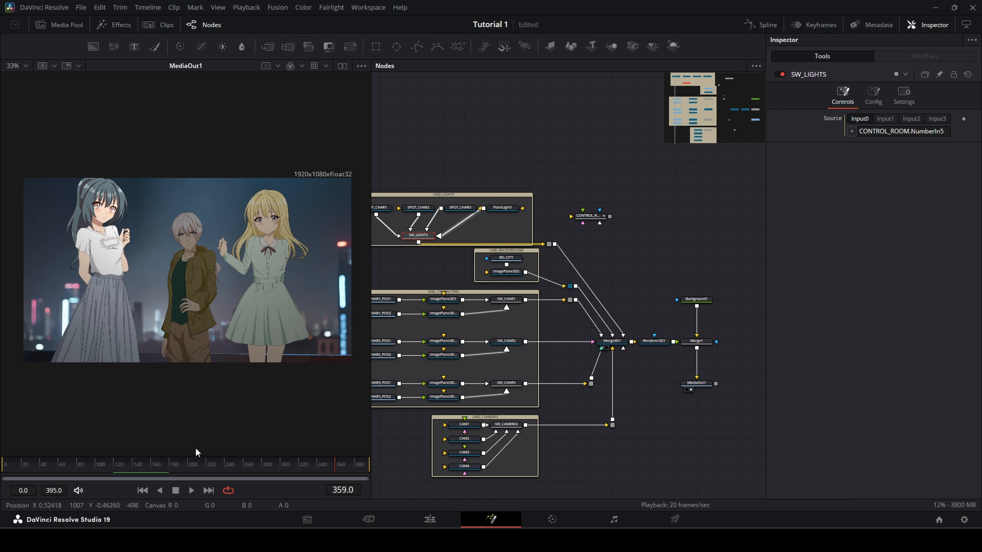
click(586, 221)
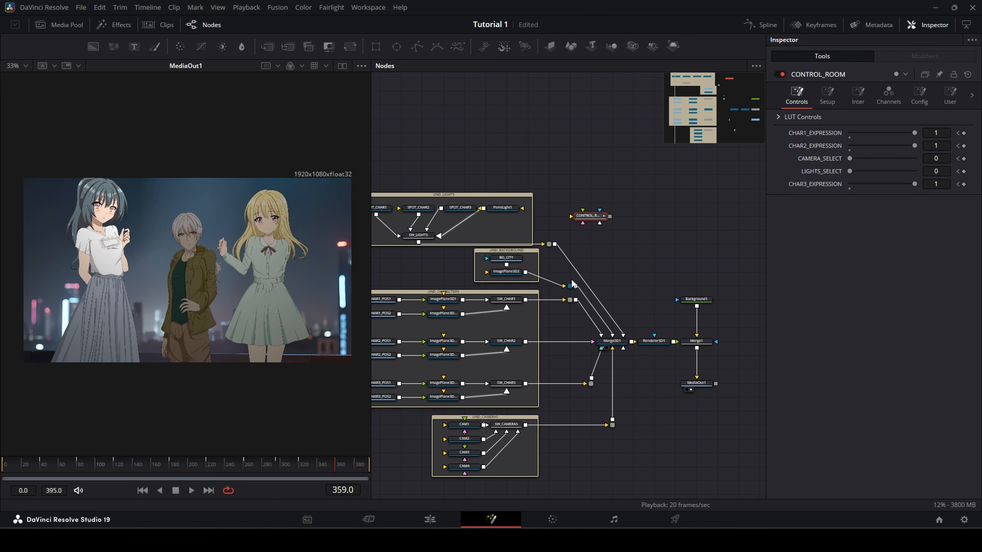
drag(618, 239, 668, 284)
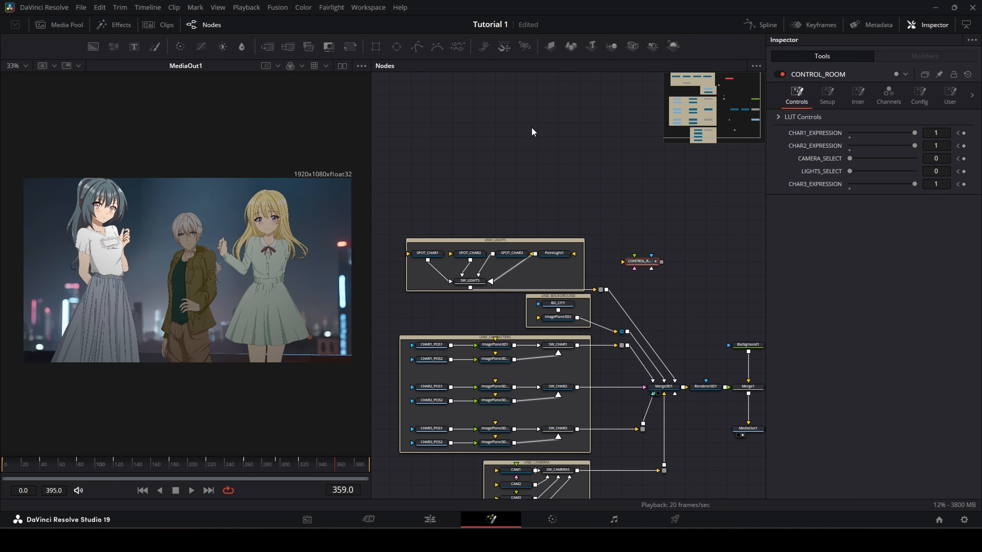
drag(469, 116, 360, 149)
drag(504, 137, 433, 127)
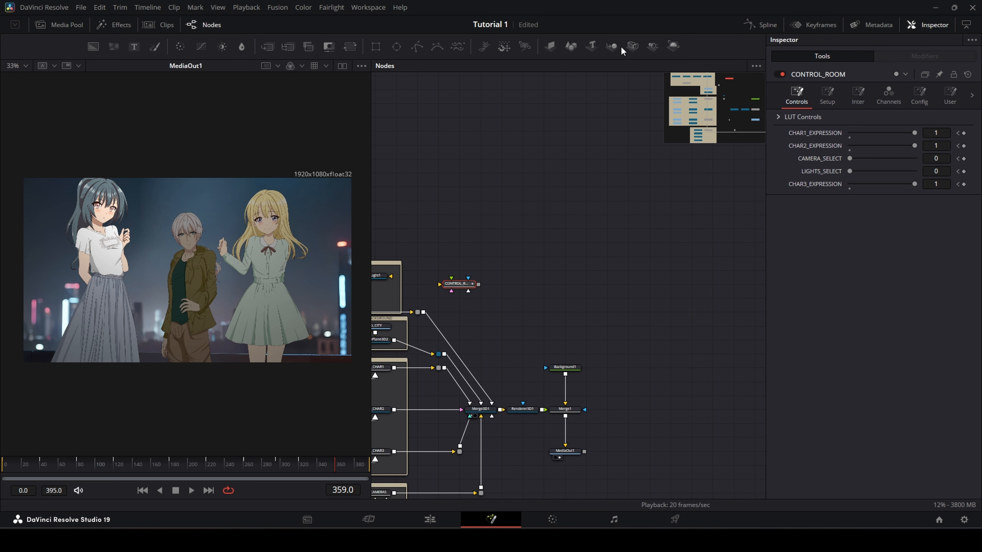
- Add three SpotLight nodes and a Merge3D in the empty area above the tree, and connect all three lights to the merge
drag(654, 47, 649, 154)
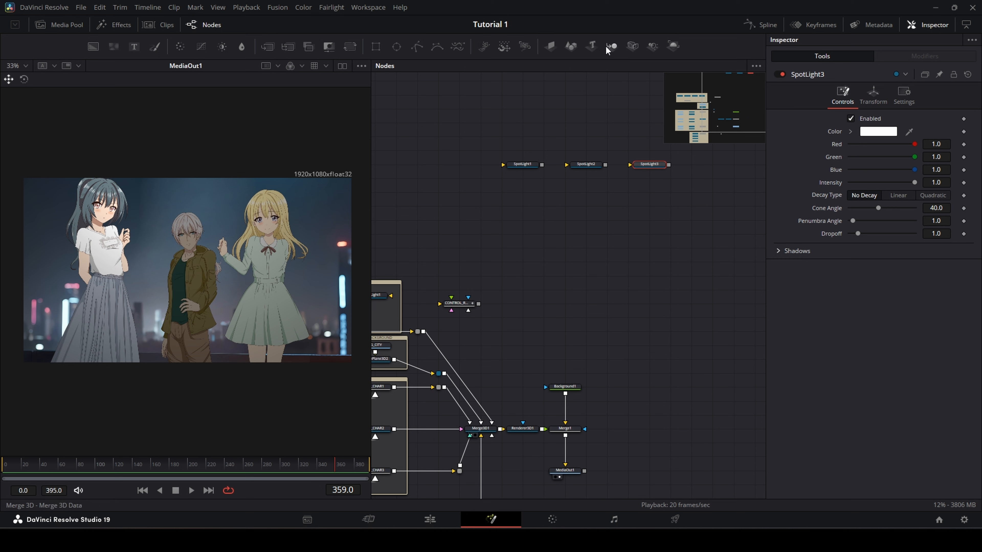
drag(608, 51, 586, 206)
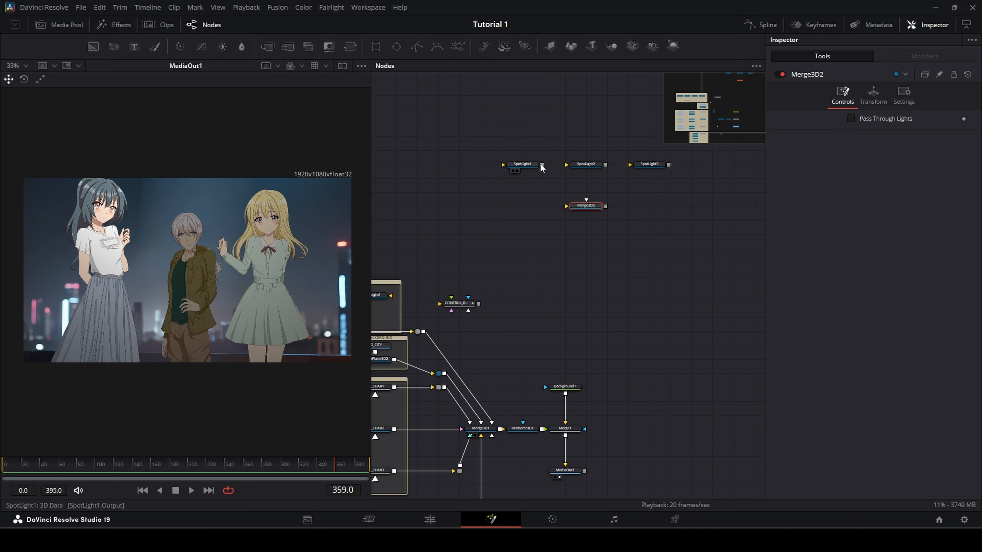
drag(542, 165, 567, 206)
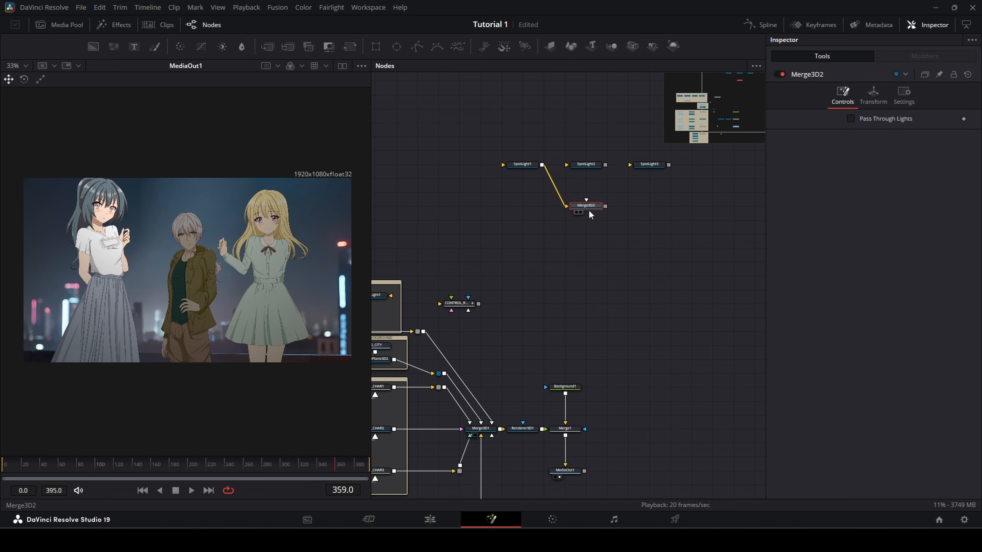
drag(606, 166, 588, 207)
drag(668, 165, 595, 214)
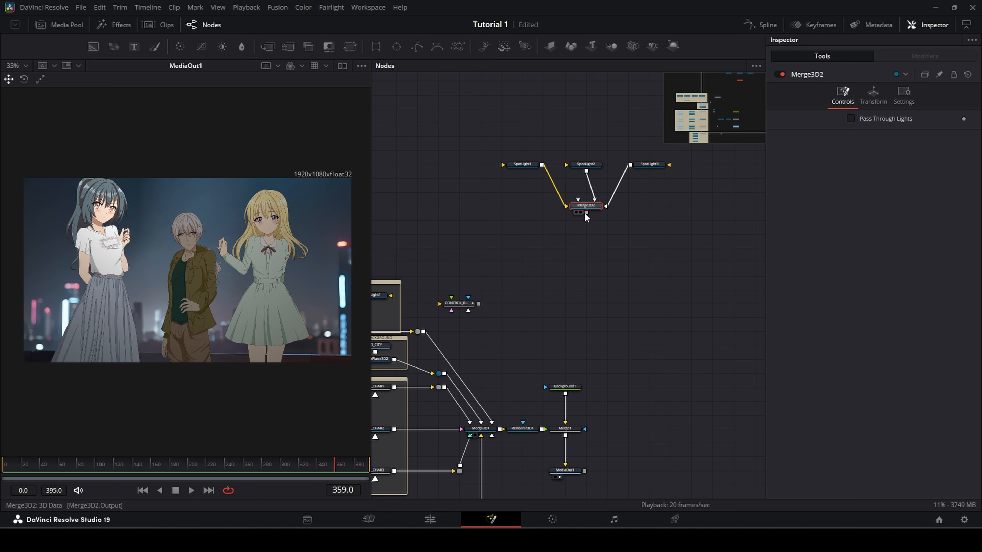
- Duplicate the three spotlights with their Merge3D and place the copy level with the original group
drag(504, 133, 556, 230)
click(658, 246)
key(ctrl+v)
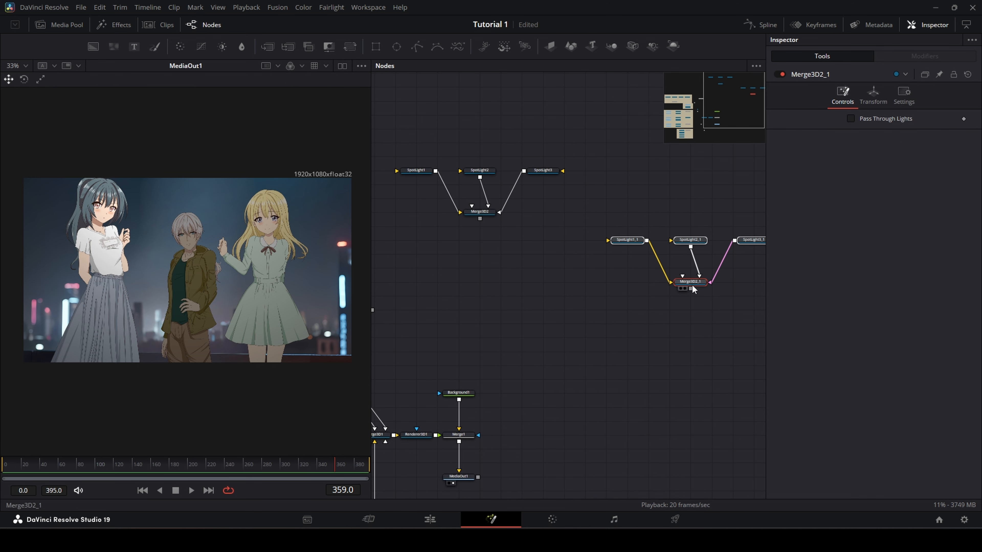
drag(692, 284, 646, 212)
- Enable Pass Through Lights on the copied Merge3D and shift the copied light group away from the original
click(482, 212)
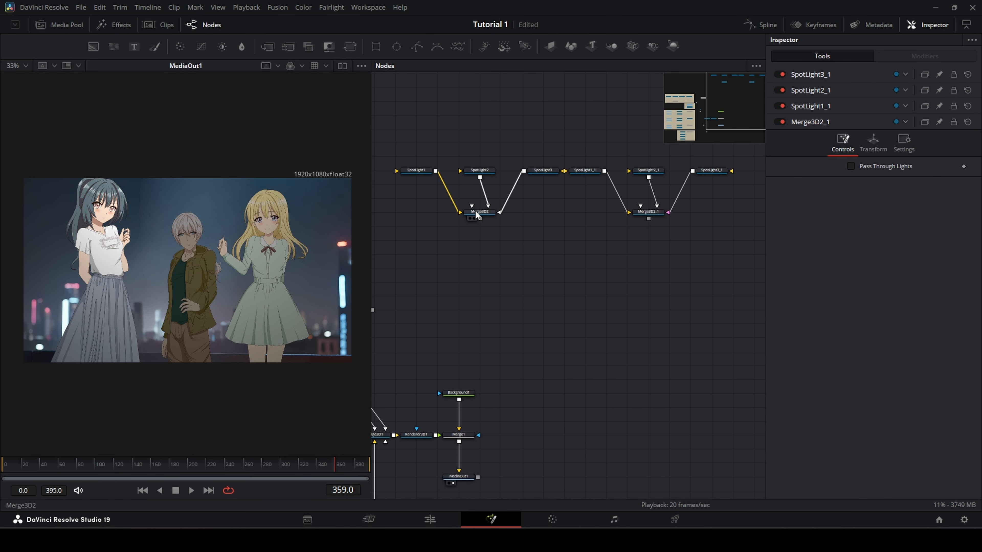
click(641, 212)
click(851, 118)
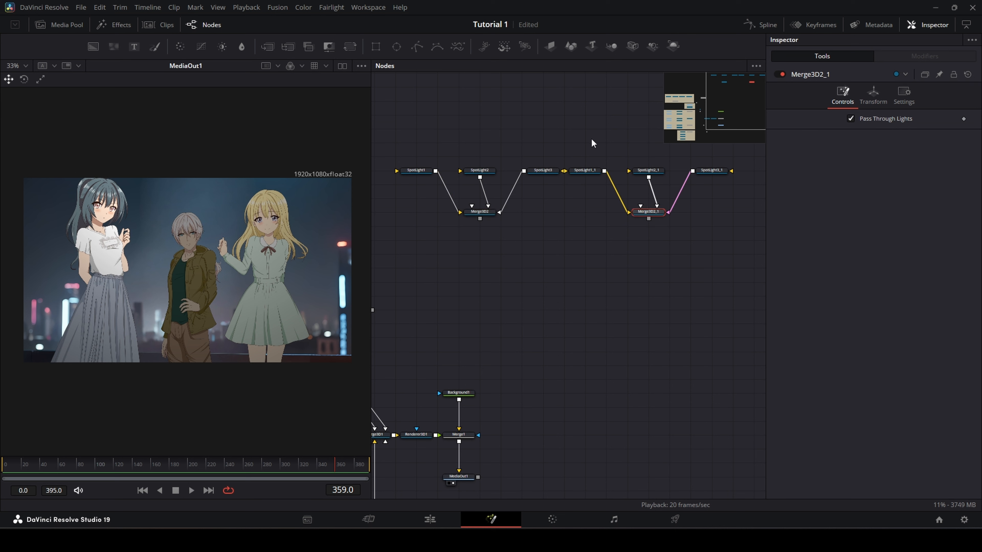
drag(587, 145, 729, 234)
drag(662, 211, 683, 212)
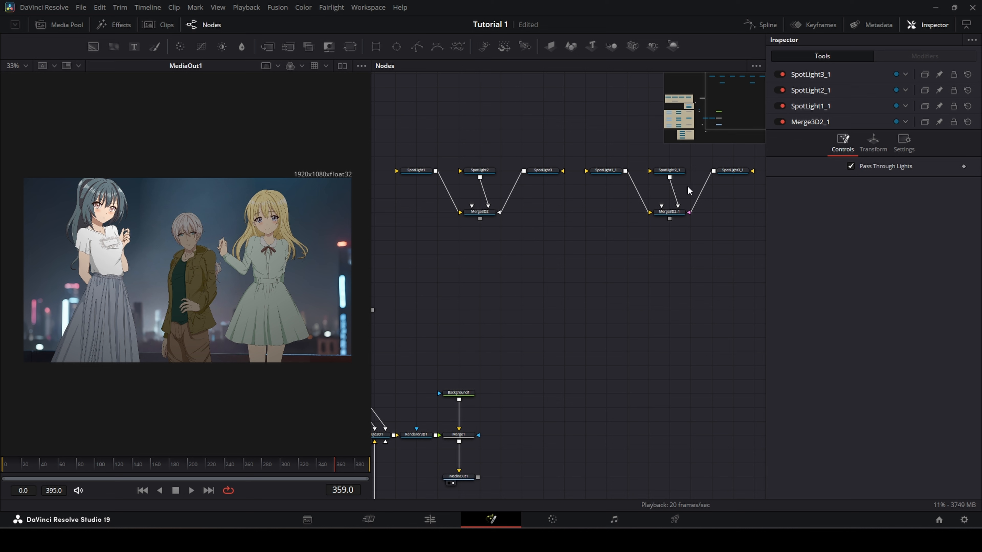
- Delete both example groups of spotlights with their Merge3D nodes
scroll(549, 189, down, 2)
drag(422, 146, 685, 229)
key(Delete)
scroll(534, 261, up, 2)
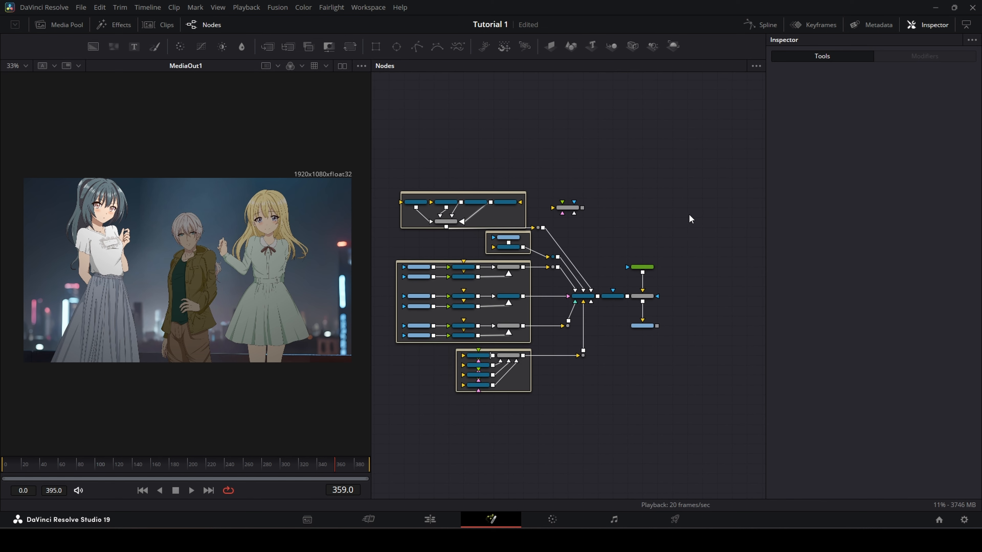
- Move the MediaOut1 node further down below Merge1 to make room between them
scroll(612, 235, up, 1)
drag(580, 237, 650, 128)
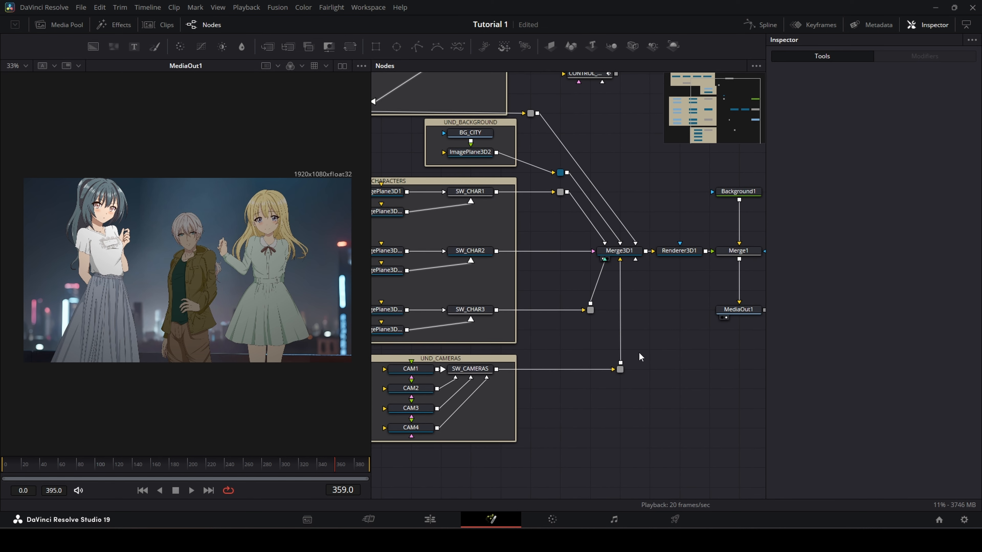
drag(640, 356, 427, 396)
drag(519, 185, 584, 399)
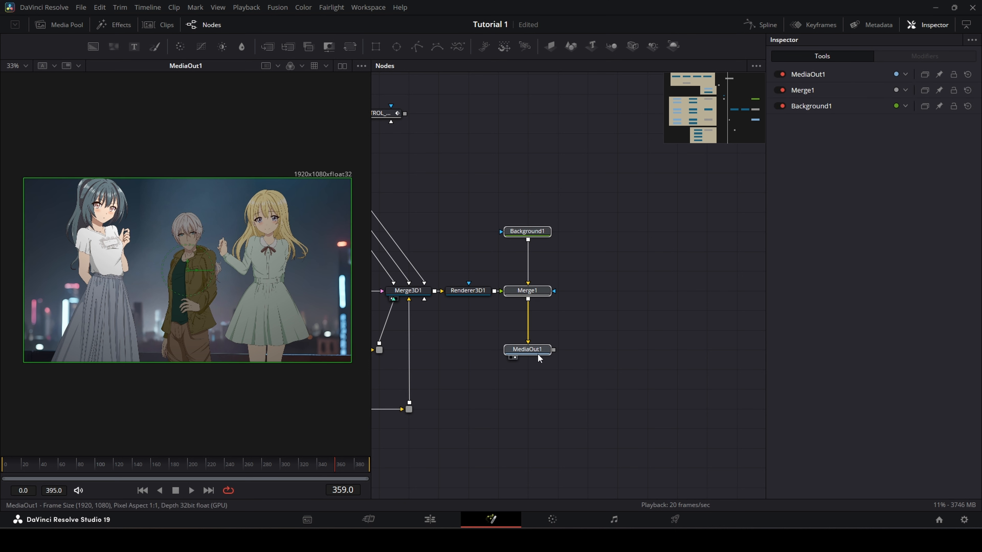
drag(533, 357, 533, 390)
click(577, 352)
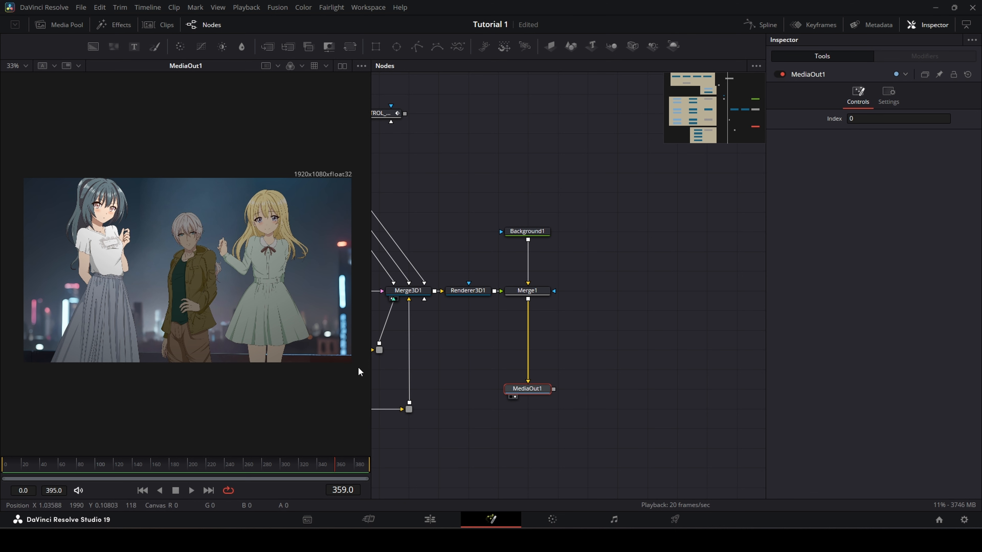
drag(443, 338, 510, 330)
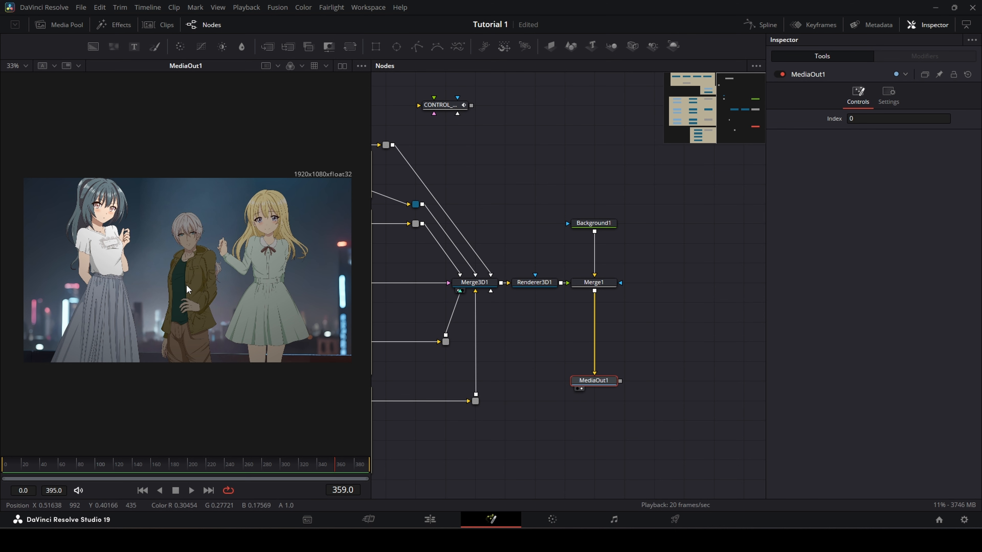
drag(616, 325, 599, 332)
drag(662, 193, 645, 201)
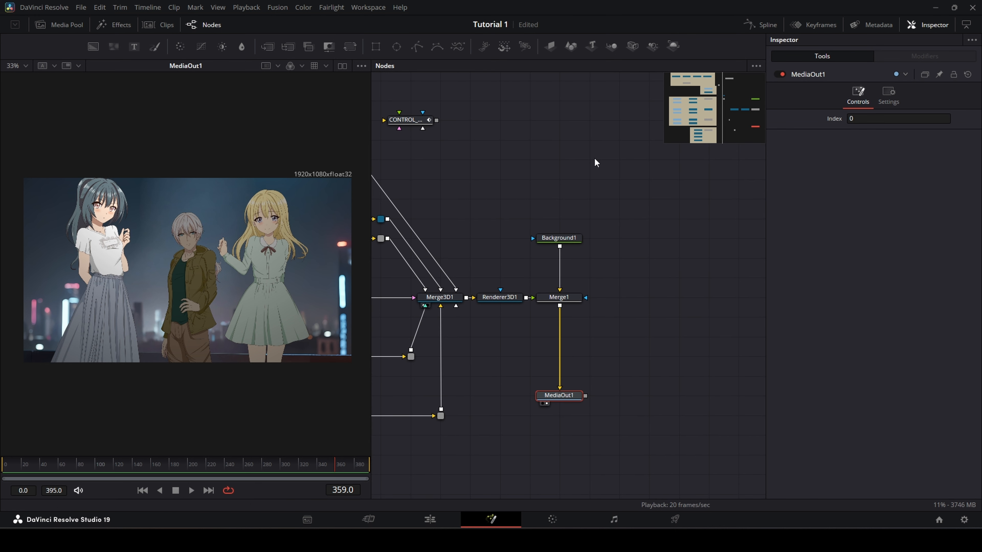
drag(633, 267, 621, 256)
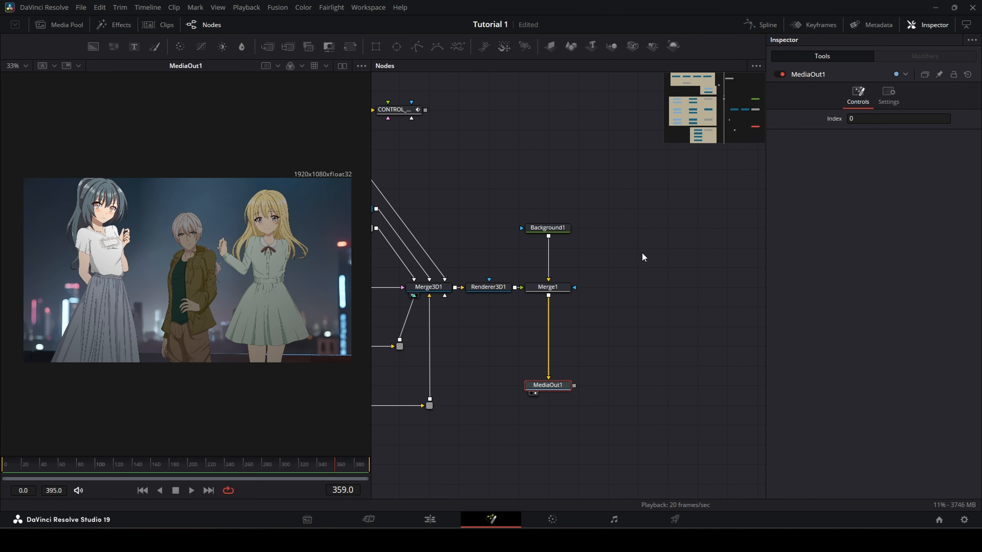
key(shift+space)
text(custom)
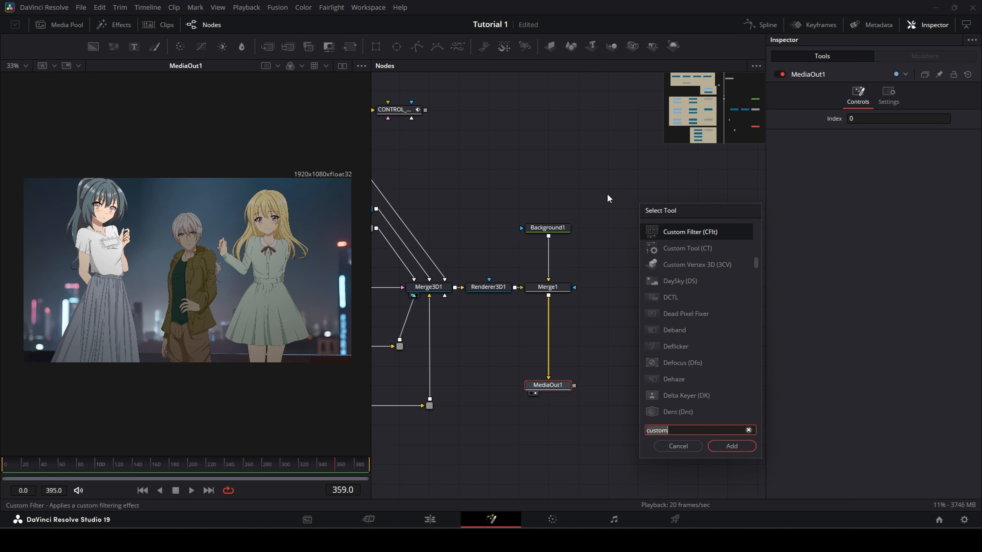
click(689, 449)
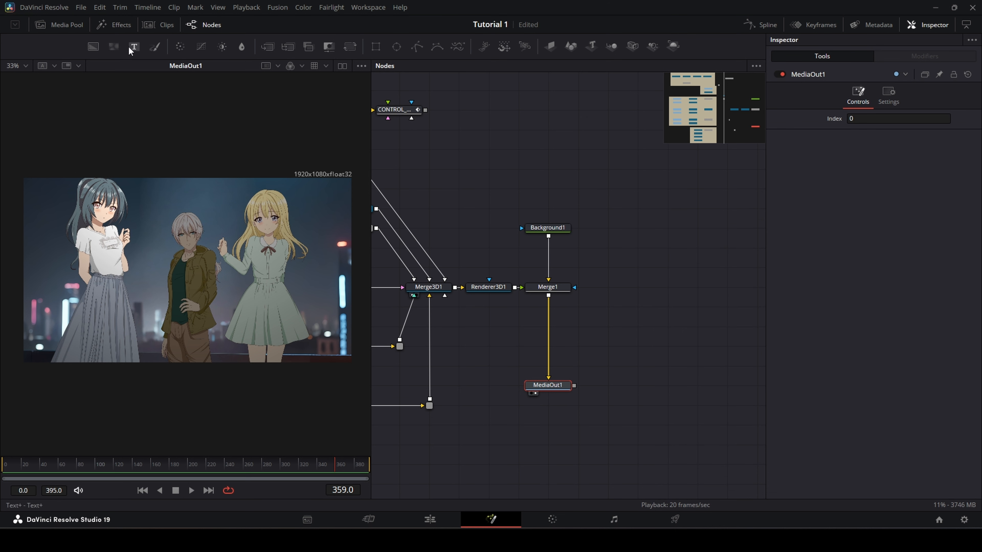
- Add a Text+ node beside Merge1 with the text "CHAR:1 - I'm awesome"
drag(133, 47, 650, 252)
drag(662, 289, 667, 290)
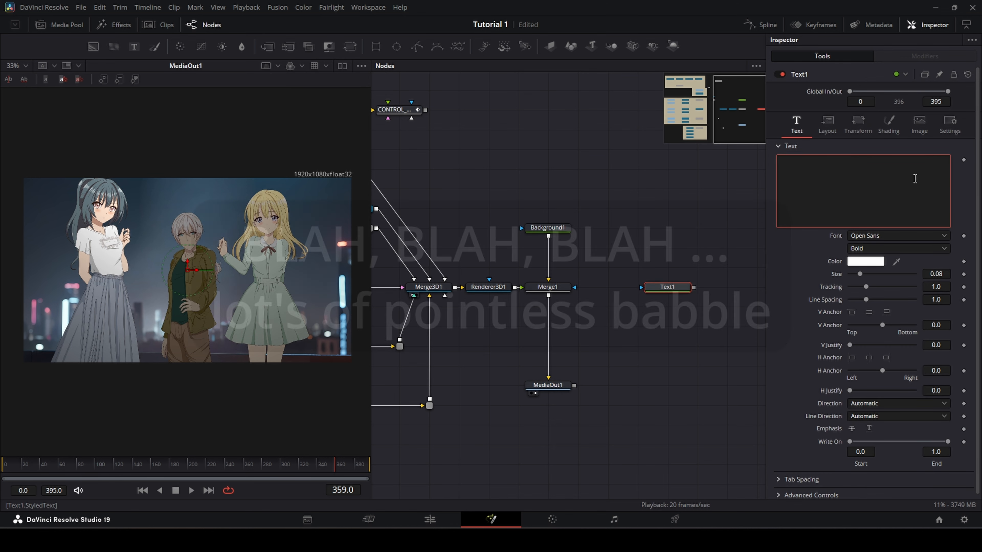
text(CHAR:1 - I'm awesome)
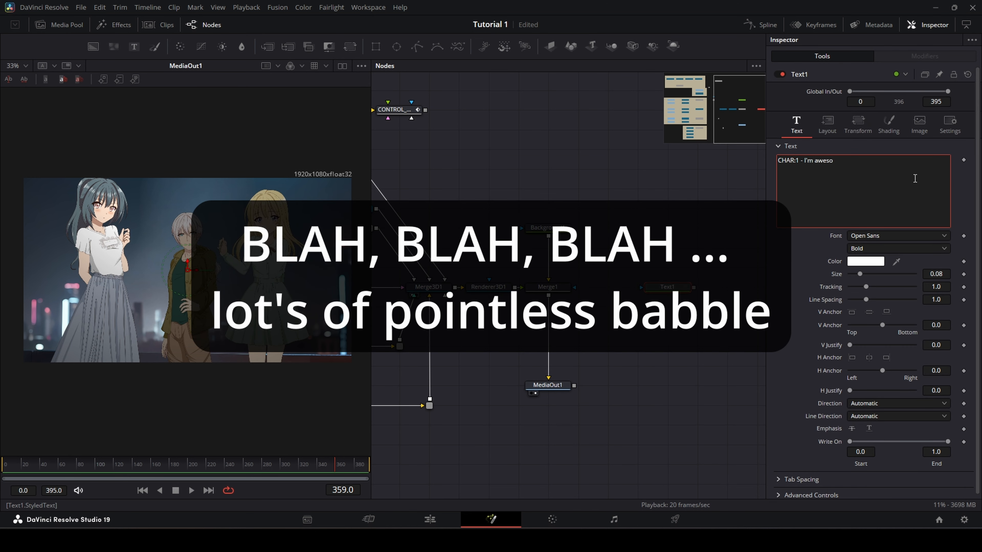
- Duplicate the text node and change the copy's text to "CHAR:1 - IThinking : I'm super insecure."
click(667, 287)
key(ctrl+c)
key(ctrl+v)
click(823, 162)
key(Left)
key(Left)
key(Left)
key(Left)
key(Left)
key(shift+End)
text(Thinking : I'm super awesome)
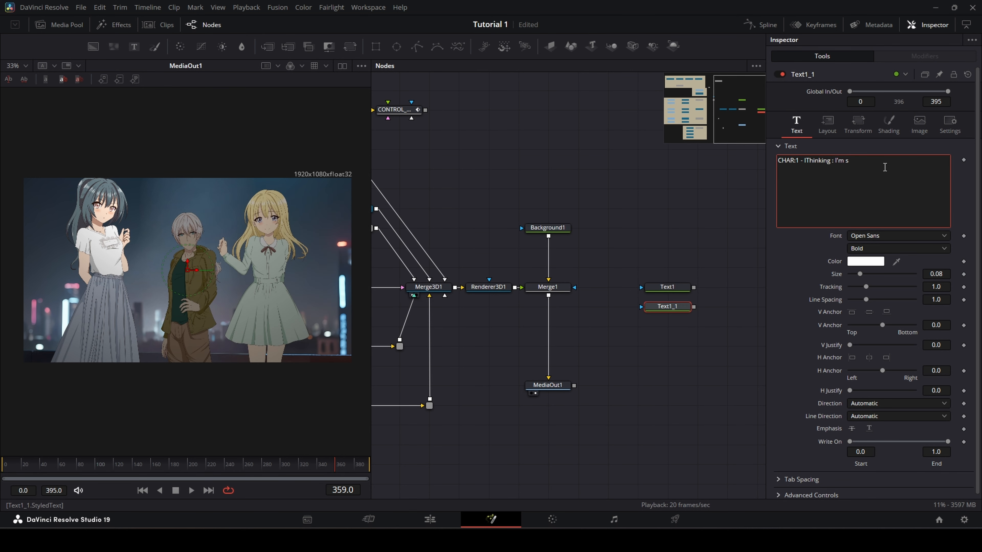
- Undo the automatically merged paste and place an unconnected third text node copy directly below Text1_1
drag(619, 287, 653, 287)
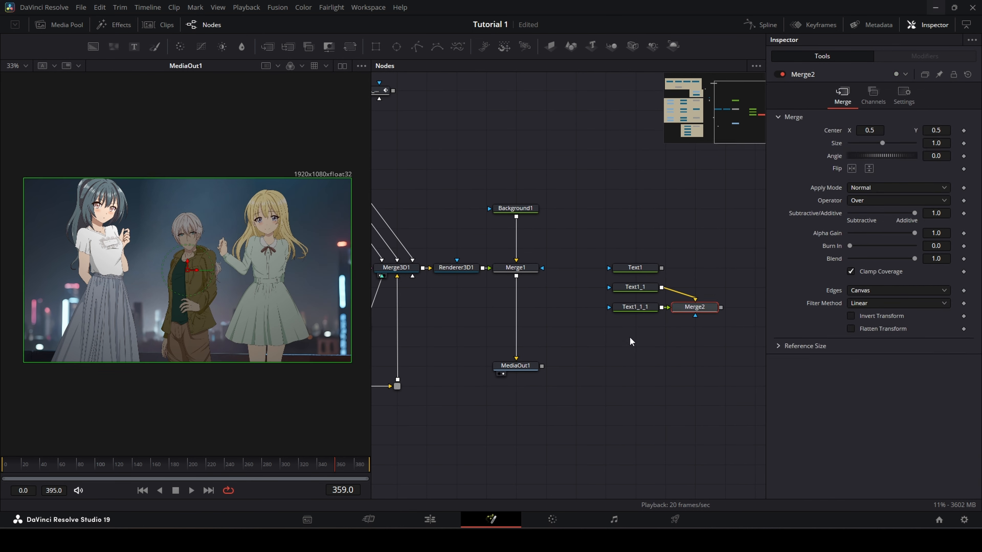
key(ctrl+z)
click(659, 328)
key(ctrl+v)
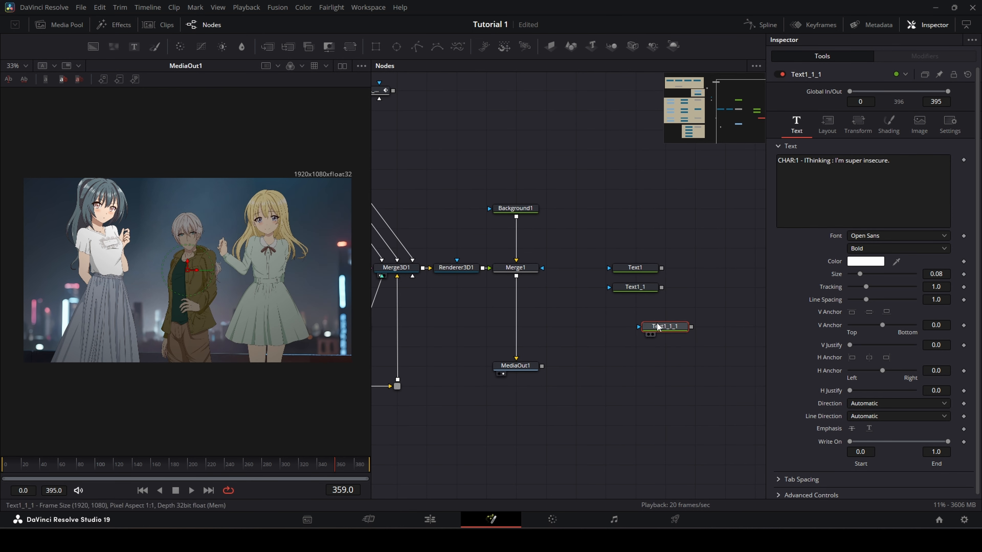
drag(658, 327, 632, 308)
- Go to frame 207 and change the third text node's text to "CHAR:2 - IThinking : Wow she is so confident"
drag(61, 468, 193, 476)
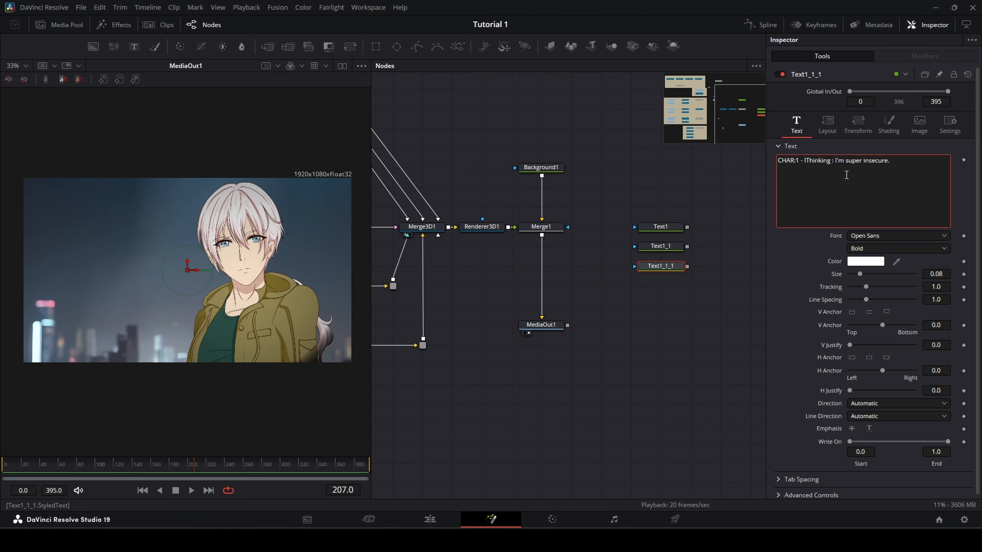
key(BackSpace)
key(BackSpace)
key(BackSpace)
key(BackSpace)
key(BackSpace)
key(BackSpace)
key(BackSpace)
key(BackSpace)
key(BackSpace)
text(Wow she is so confident)
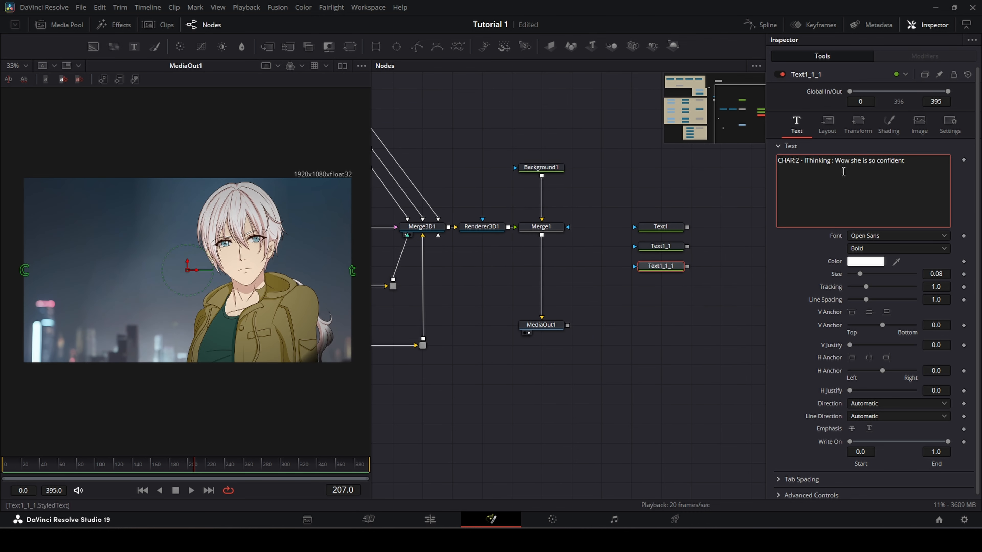
- Duplicate the CHAR:2 text node and, at frame 230, relabel the copy's text as CHAR:3
click(661, 267)
key(ctrl+c)
key(ctrl+v)
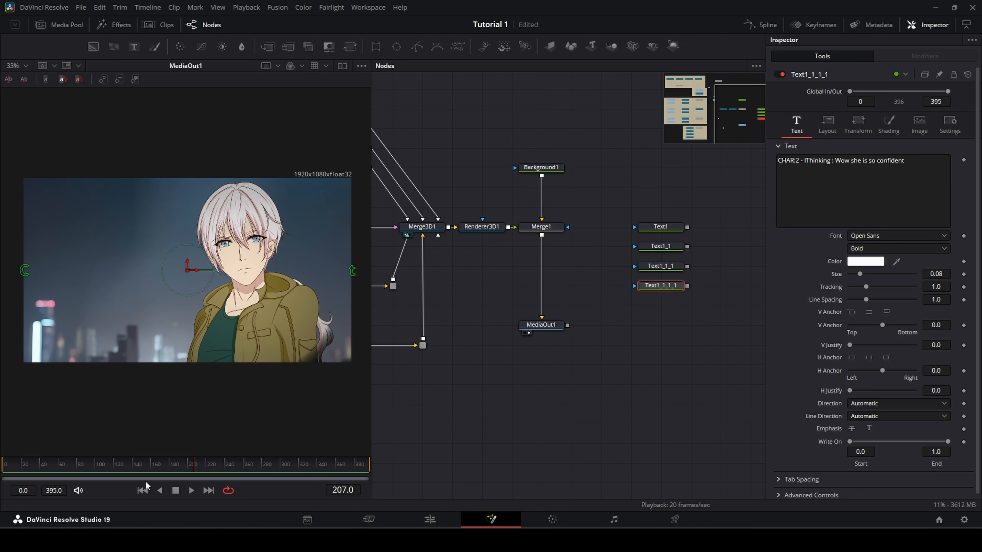
drag(194, 465, 216, 467)
click(802, 161)
text(=3)
key(BackSpace)
key(BackSpace)
key(BackSpace)
text(3)
- Replace the word "confident" in the CHAR:3 text with "FULL OF HERSELF"
click(886, 174)
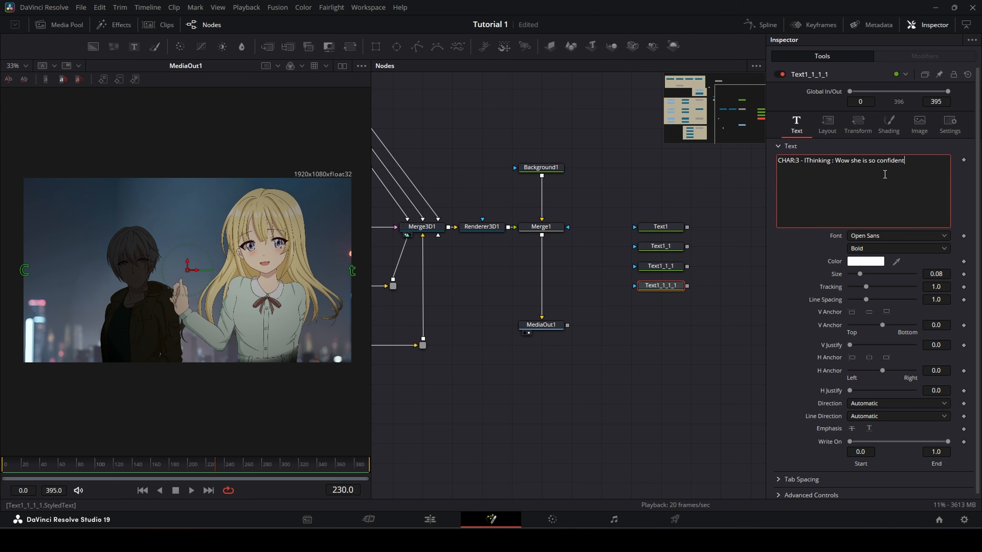
key(BackSpace)
key(BackSpace)
key(BackSpace)
key(BackSpace)
key(BackSpace)
key(BackSpace)
key(BackSpace)
key(BackSpace)
key(BackSpace)
text(FULL OF HERSELF)
- Duplicate the CHAR:3 text node and, at frame 280, relabel the copy's text as CHAR:4
click(681, 290)
key(ctrl+c)
key(ctrl+v)
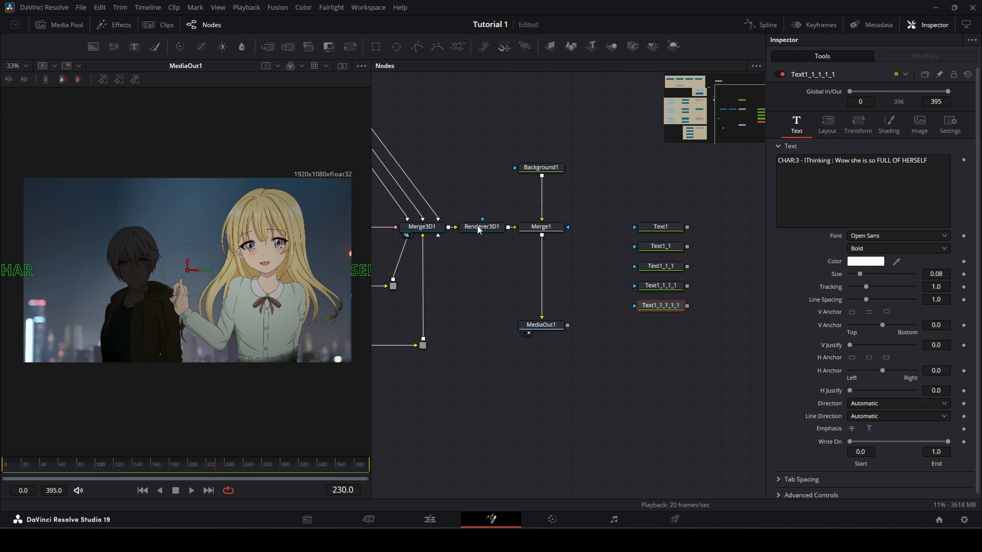
drag(252, 467, 262, 472)
click(800, 161)
key(BackSpace)
text(4)
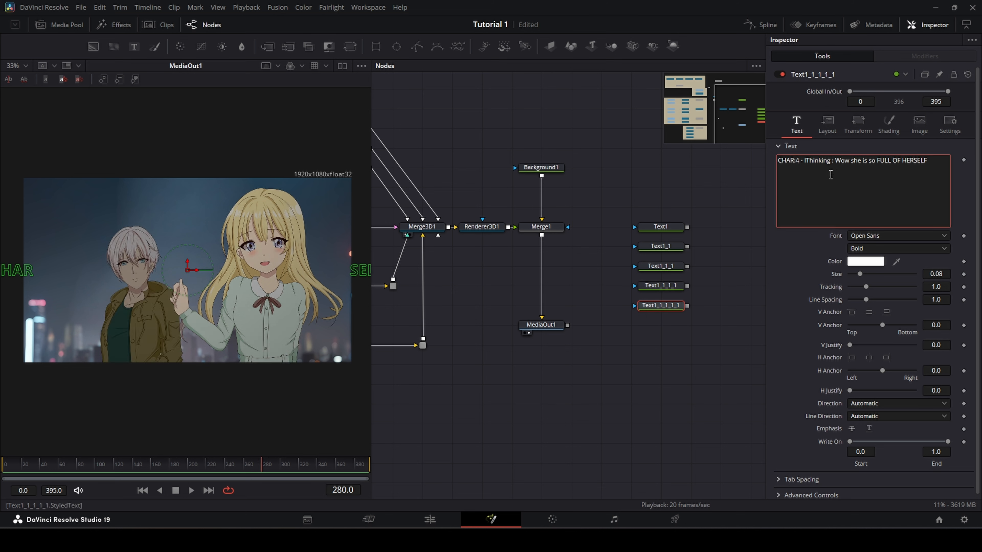
- Change the newest text node's text to "CHAR:3 - I wish I was as good as you."
key(BackSpace)
text(3)
key(Right)
key(Right)
key(Right)
key(Delete)
key(Delete)
key(Delete)
key(Delete)
key(Delete)
key(Delete)
key(Delete)
key(Delete)
key(Delete)
key(Delete)
key(Delete)
key(Delete)
key(Delete)
key(Delete)
key(Delete)
key(Delete)
key(Delete)
key(Delete)
key(Delete)
key(Delete)
text(I wish I was as good as you)
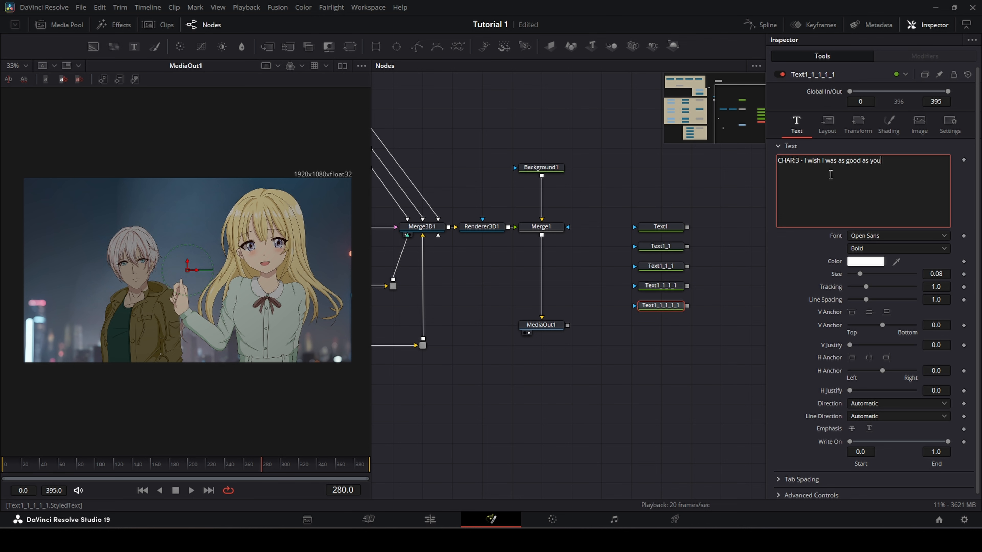
text(.)
- Shift the text nodes up, duplicate the last CHAR:3 node and, at frame 395, set the copy's text to "CHAR:2 - Same here"
drag(627, 390, 702, 209)
drag(661, 306, 661, 286)
drag(276, 468, 370, 468)
key(ctrl+c)
key(ctrl+v)
click(908, 159)
key(shift+End)
key(BackSpace)
text(Same here)
click(688, 366)
- Duplicate the "CHAR:2 - Same here" text node below the others and clear all text from the copy
click(662, 306)
key(ctrl+c)
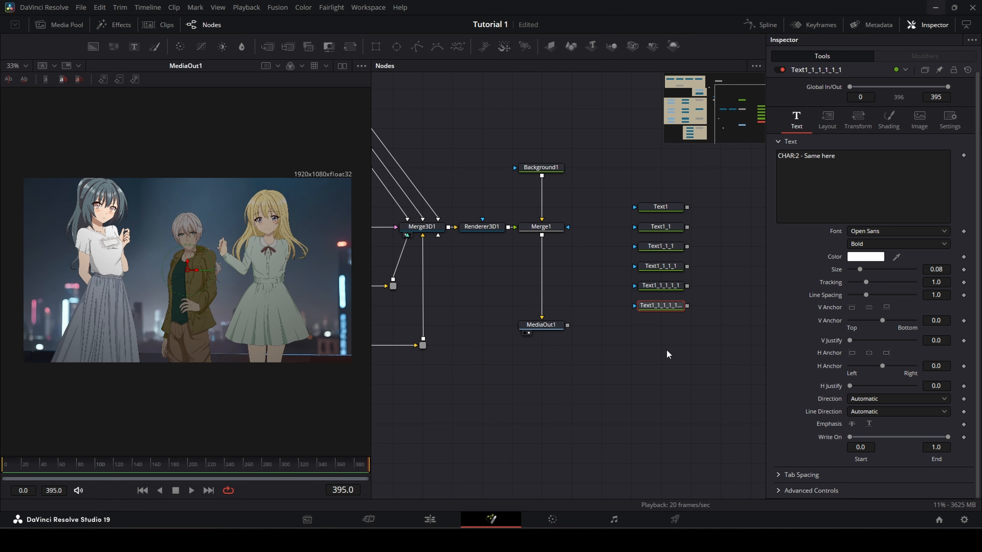
click(666, 358)
key(ctrl+v)
drag(663, 364, 663, 326)
drag(850, 157, 675, 160)
key(BackSpace)
- Align the seven text nodes in one evenly spaced column and move it further away from Merge1 and MediaOut1
drag(679, 363, 619, 180)
drag(665, 328, 694, 308)
click(611, 271)
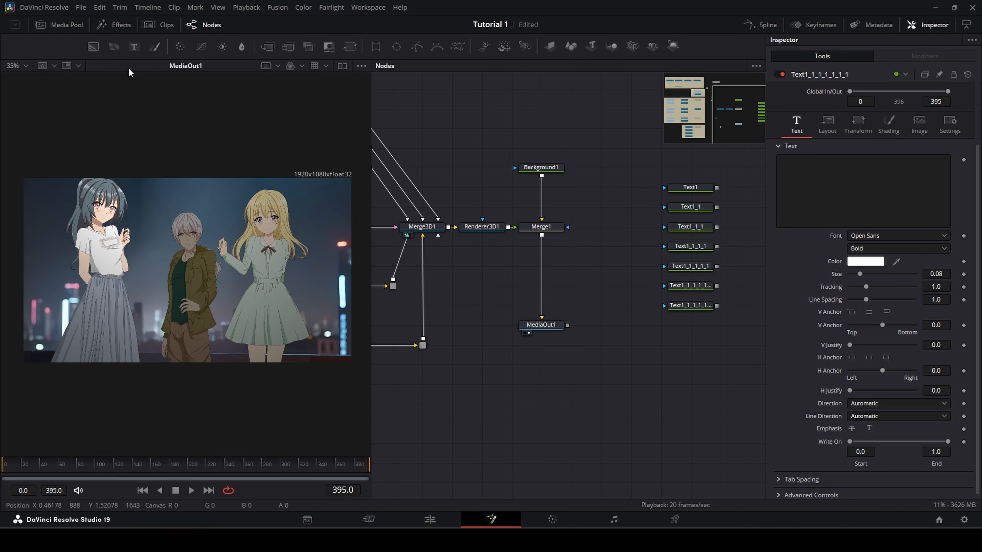
drag(625, 171, 658, 305)
drag(619, 285, 648, 286)
click(545, 200)
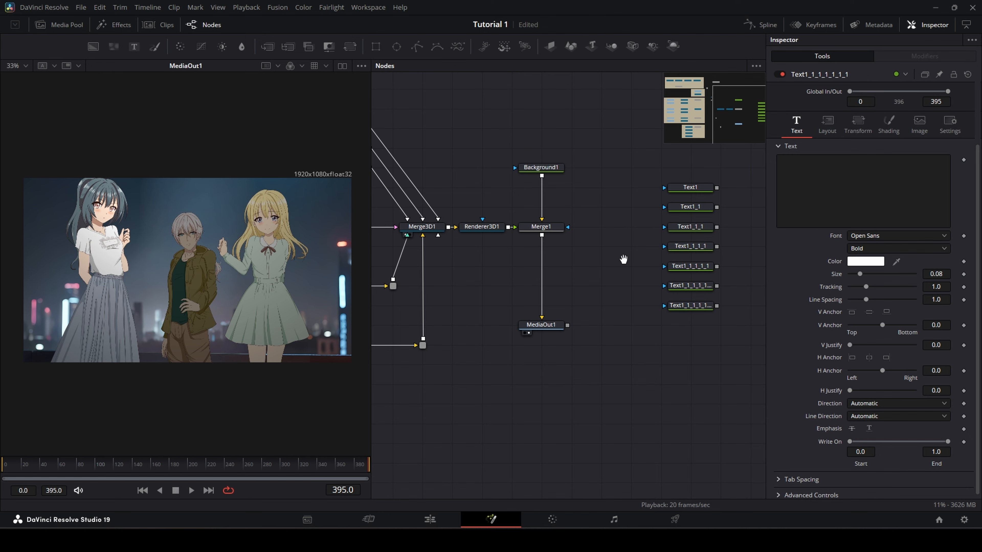
drag(623, 259, 548, 238)
drag(579, 147, 648, 285)
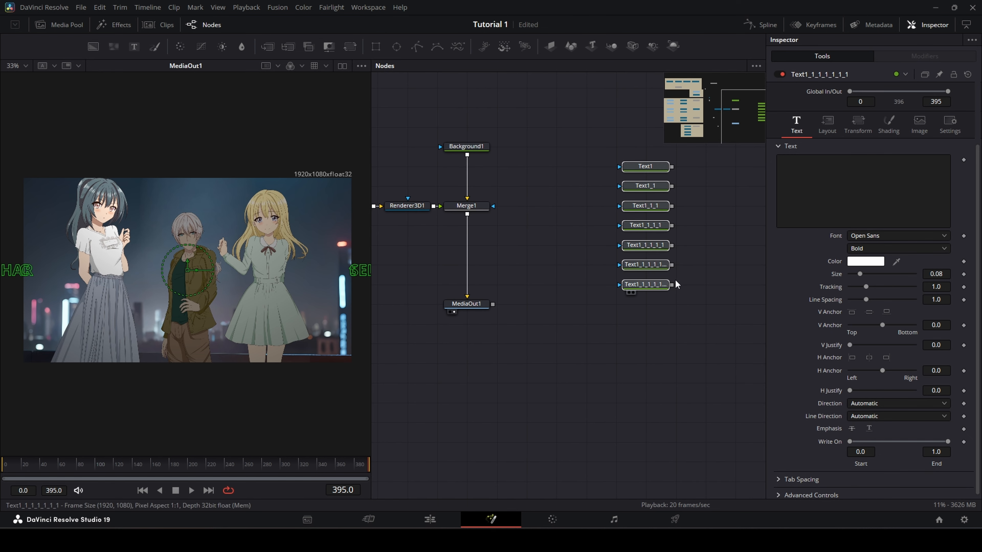
click(658, 283)
click(541, 200)
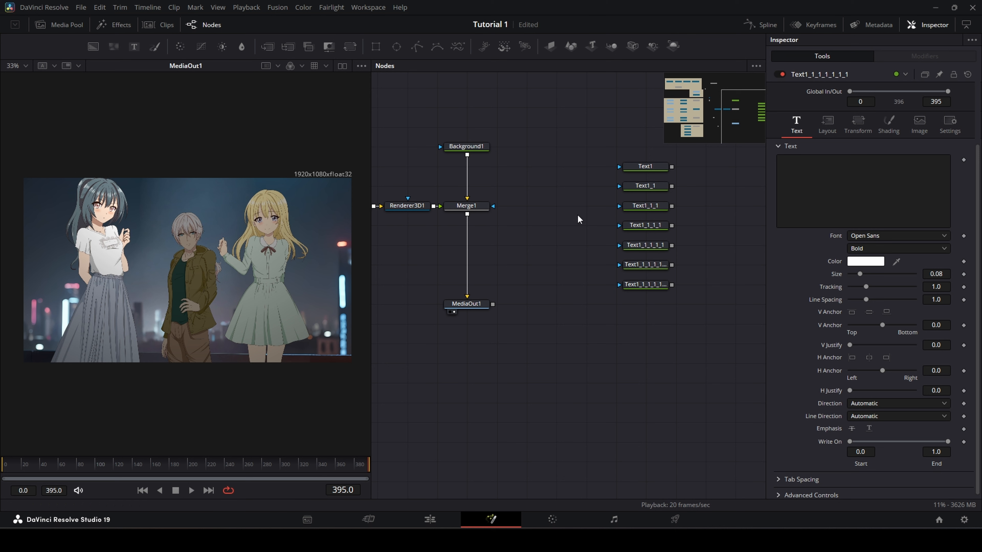
- Add a Switch node and place it between Merge1 and the column of text nodes
key(shift+space)
text(switch)
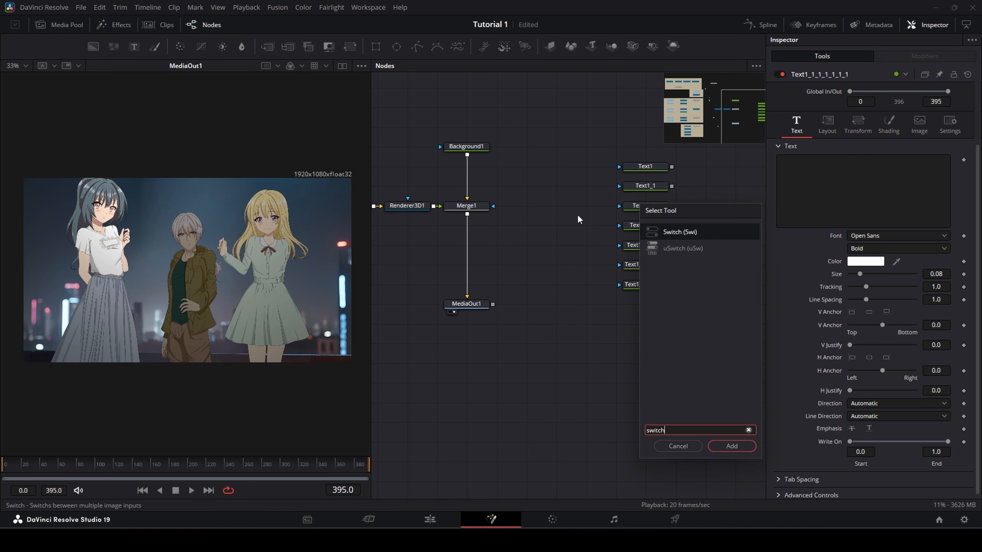
key(Return)
drag(581, 229, 550, 210)
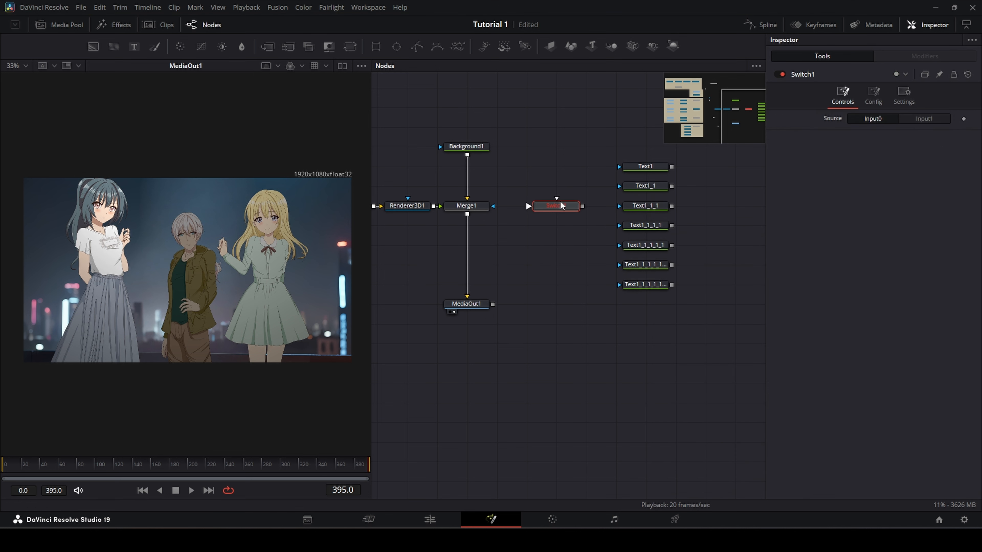
- Go through the text nodes and set Switch1's number of inputs to 7, one for each text node
click(654, 164)
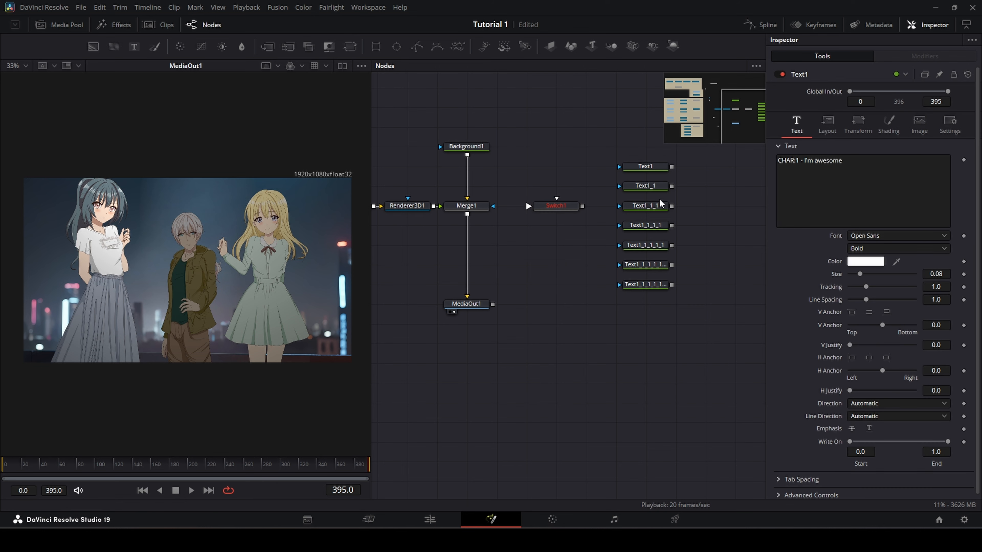
click(656, 205)
click(659, 226)
click(661, 245)
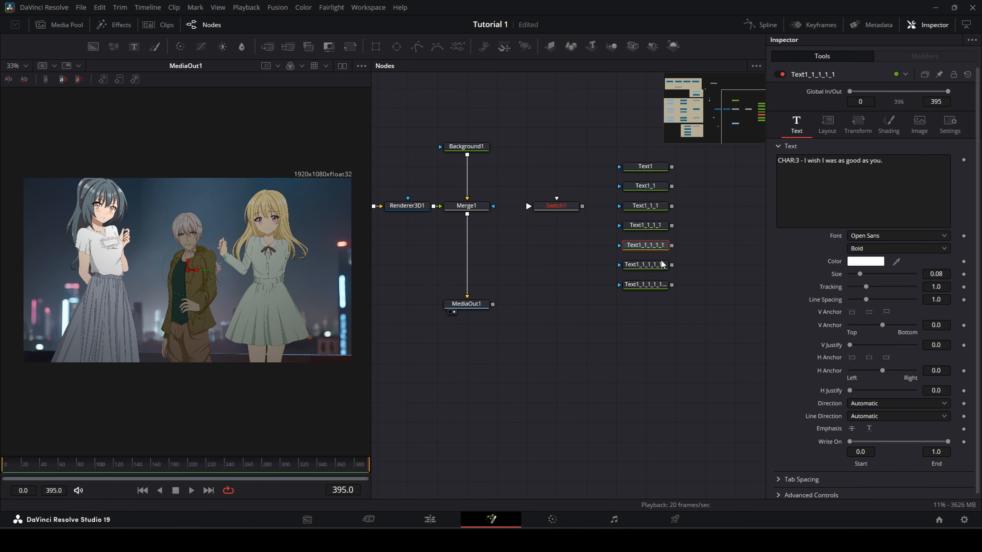
click(657, 265)
click(658, 284)
click(572, 208)
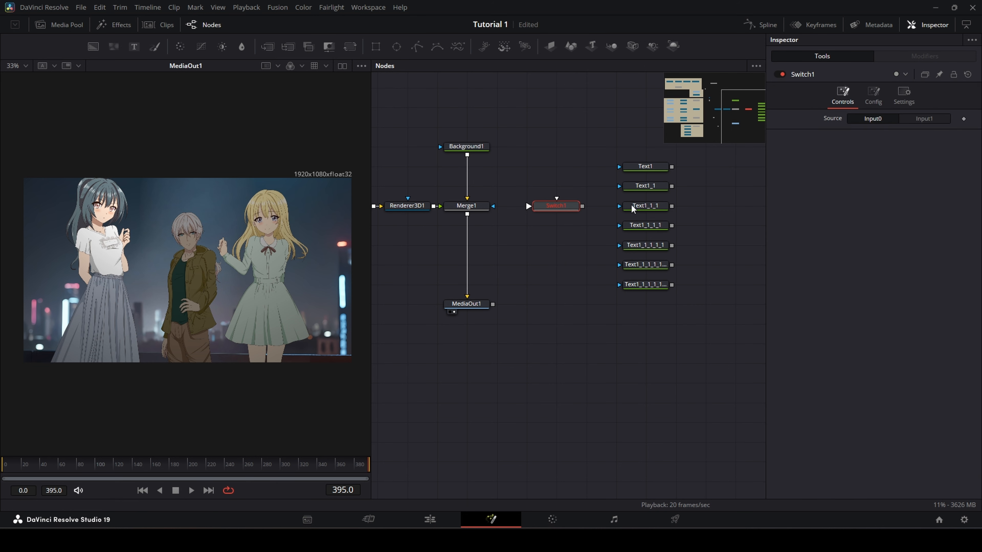
click(874, 96)
click(936, 118)
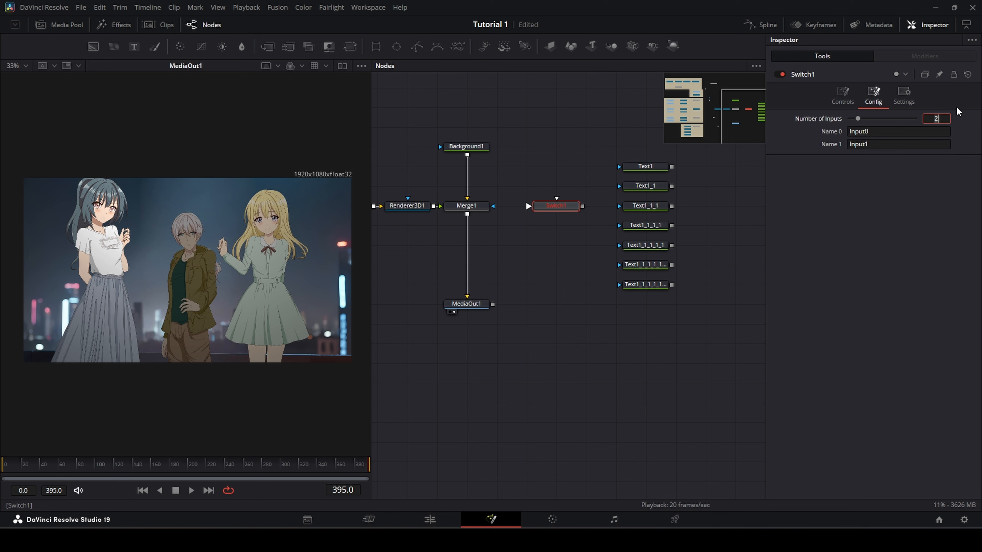
key(Tab)
drag(857, 119, 898, 120)
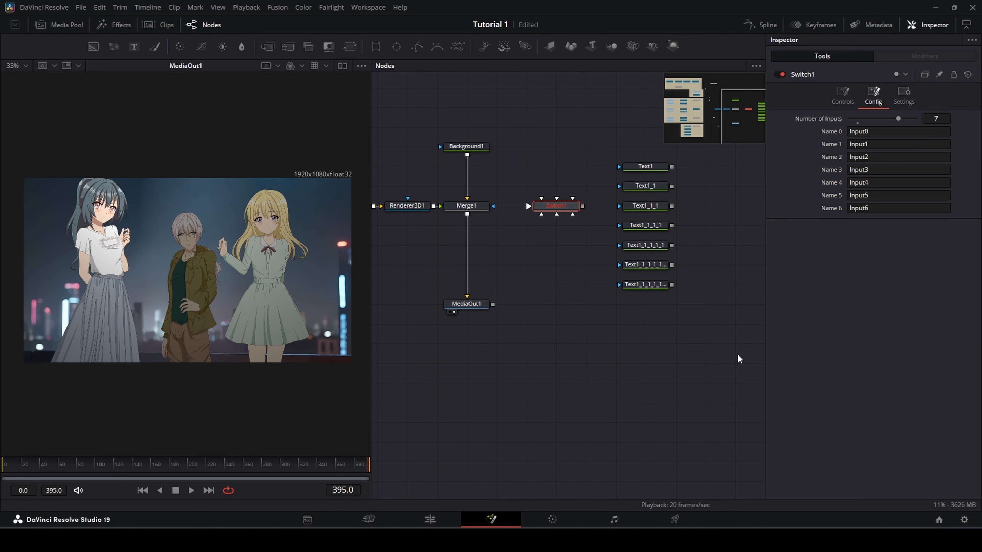
- Connect the outputs of all seven text nodes to Switch1 and show the switch in the viewer
drag(672, 167, 549, 209)
drag(672, 186, 556, 206)
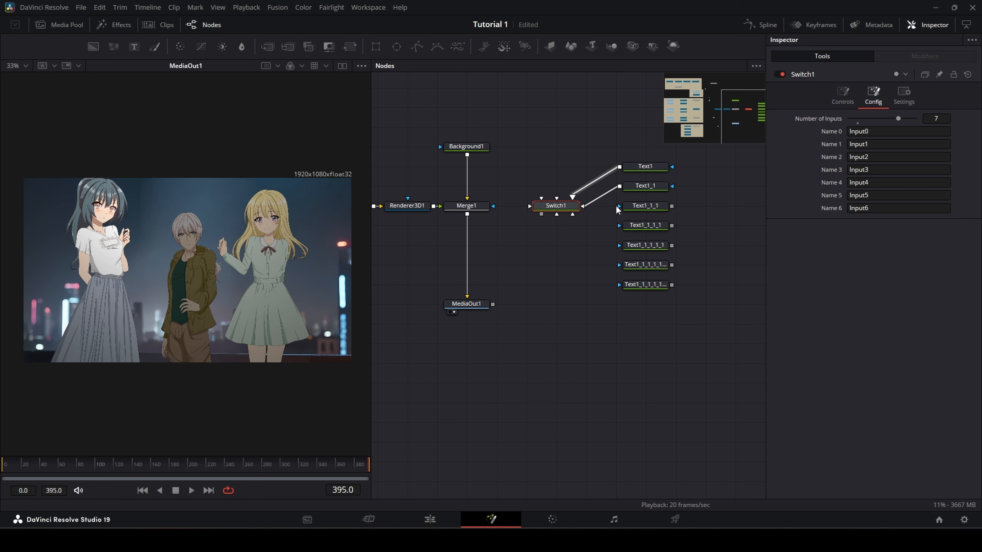
drag(672, 206, 557, 207)
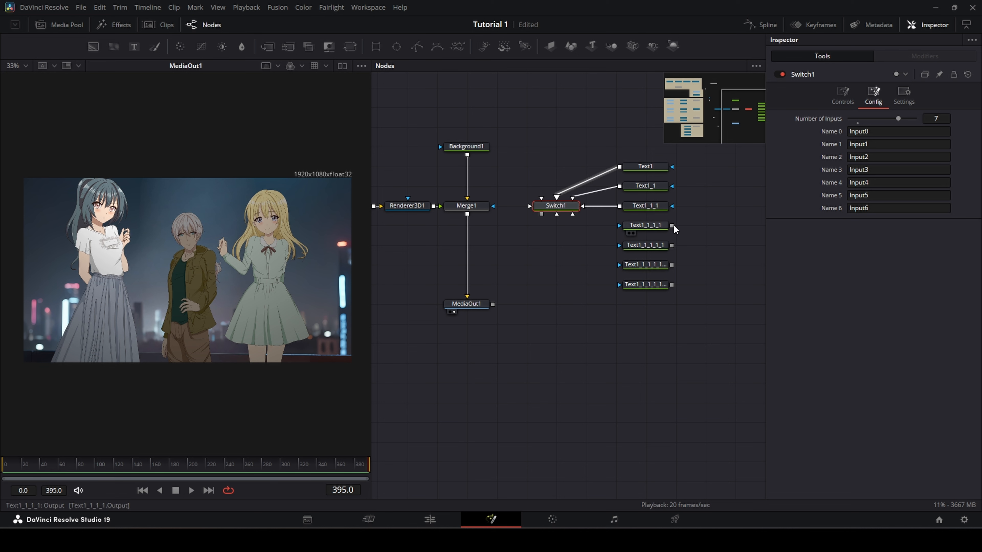
drag(672, 226, 559, 207)
drag(672, 246, 557, 208)
drag(672, 265, 557, 207)
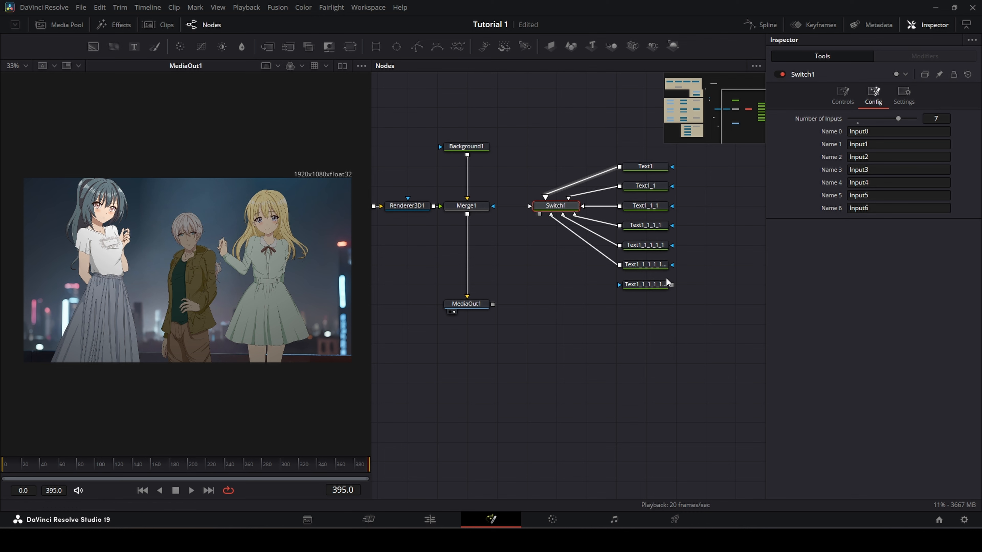
drag(676, 290, 564, 247)
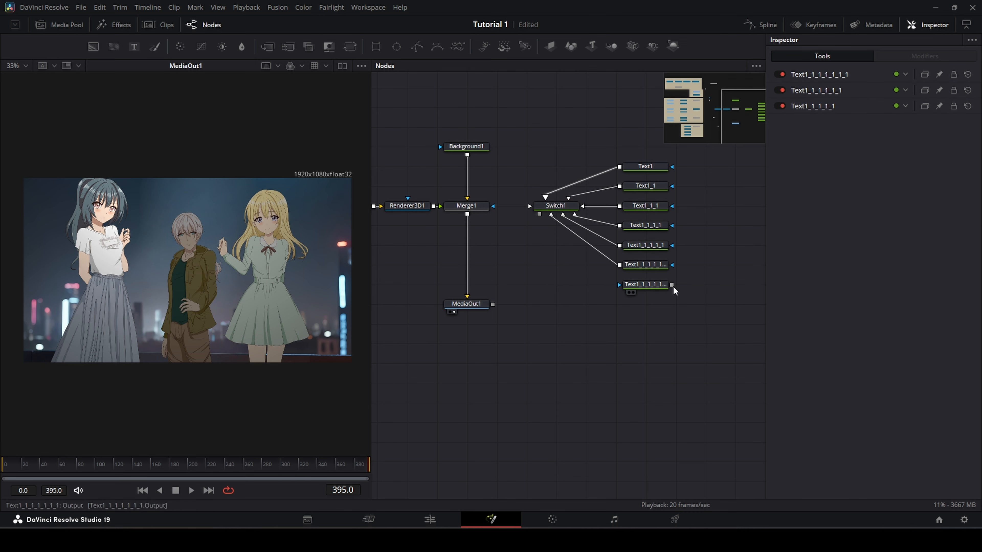
drag(672, 285, 553, 211)
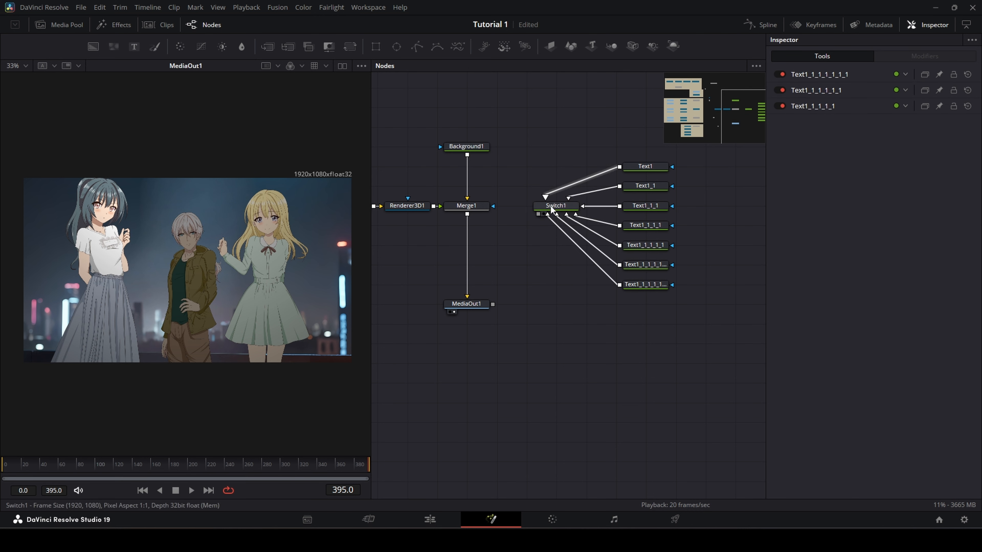
drag(256, 206, 254, 207)
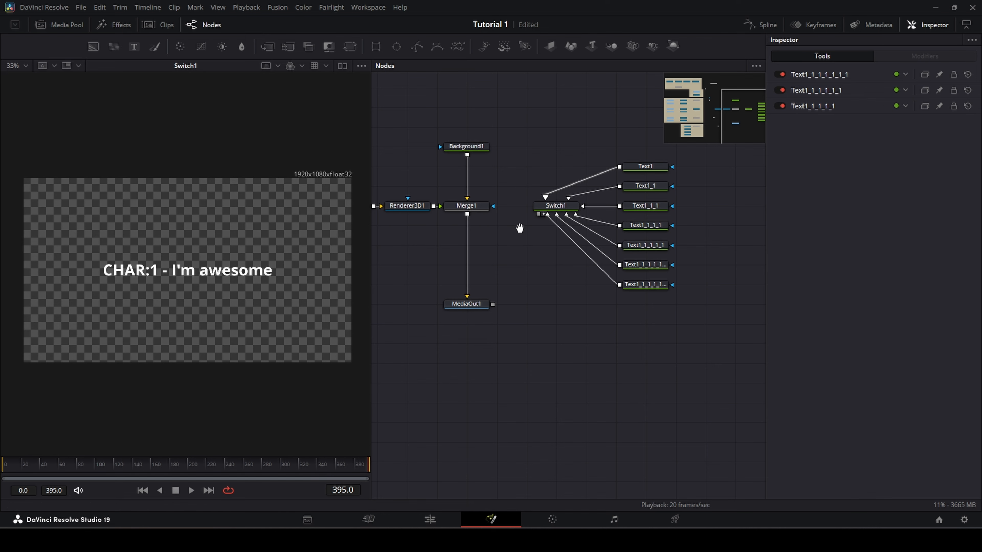
- Move Switch1 together with its seven text nodes further away from Merge1 to make room between them
drag(520, 228, 497, 240)
drag(508, 152, 681, 313)
drag(533, 219, 593, 219)
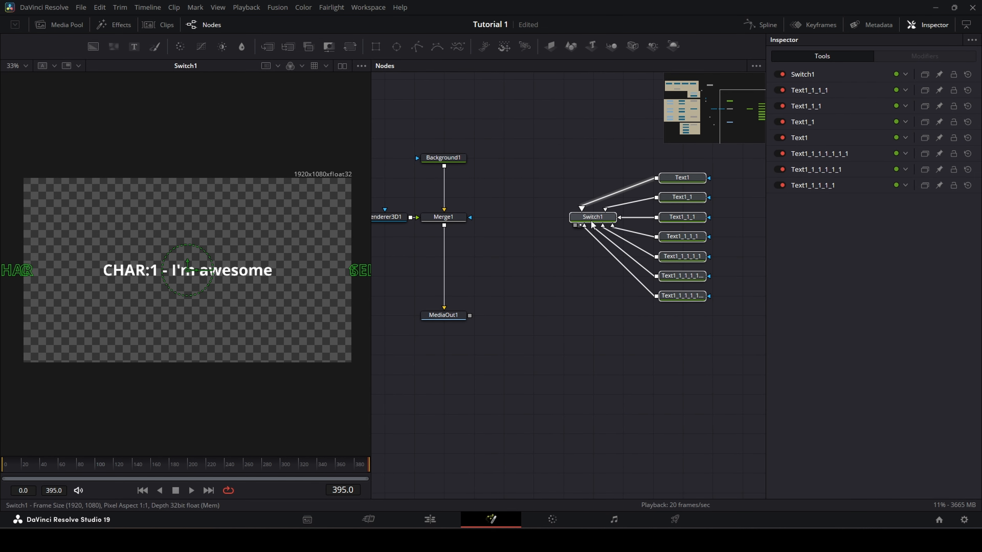
click(536, 244)
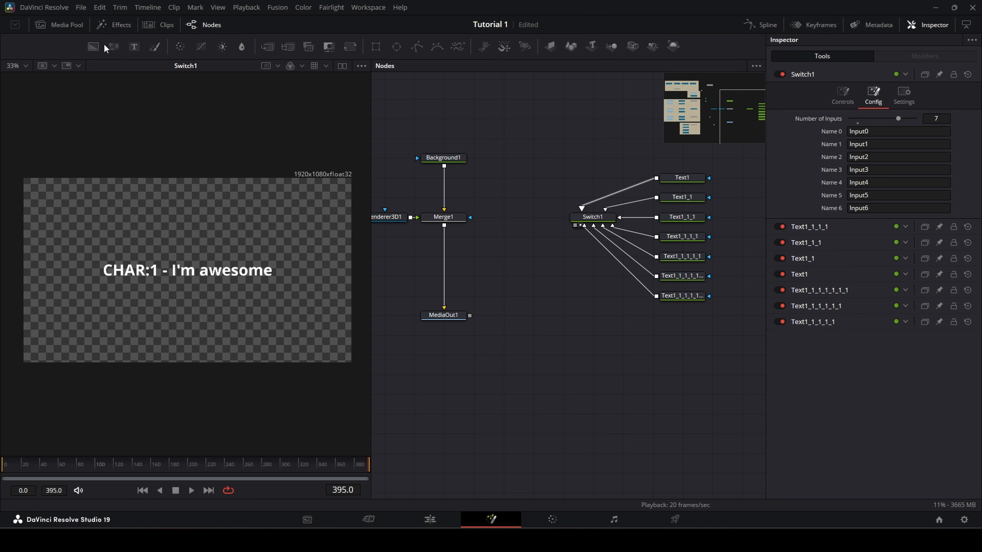
- Add a second Background node, merge it over Merge1's output and place the new merge between Merge1 and MediaOut1
drag(97, 45, 535, 177)
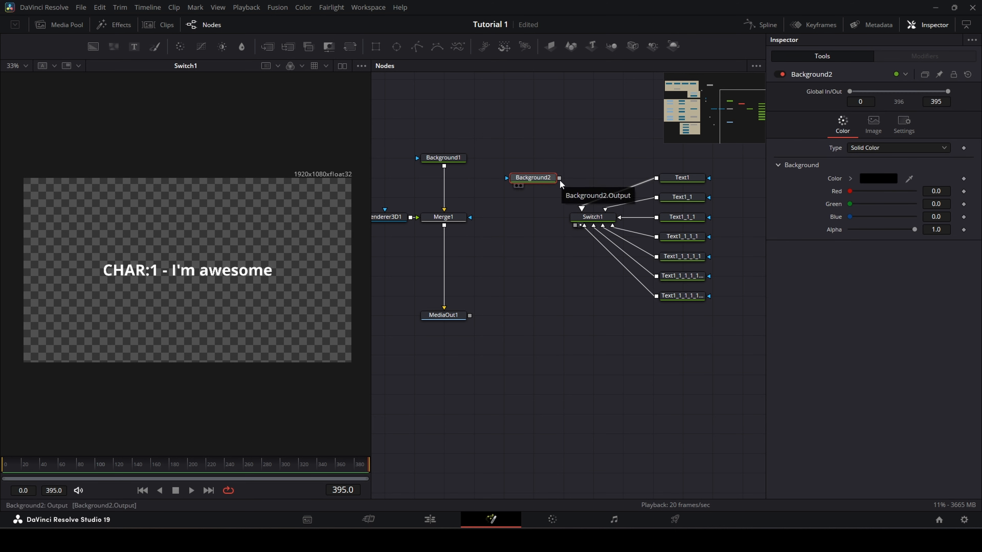
drag(554, 182, 443, 226)
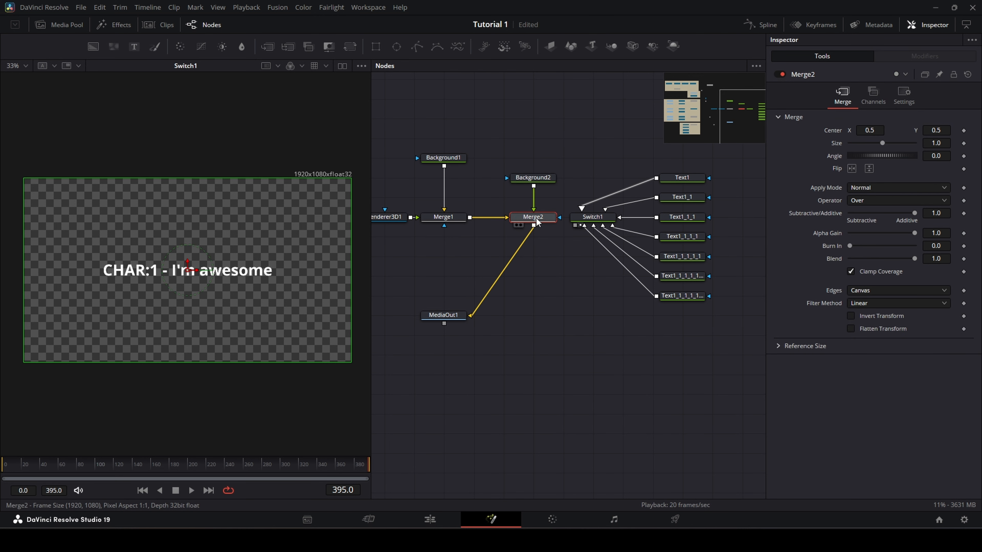
drag(536, 217, 448, 255)
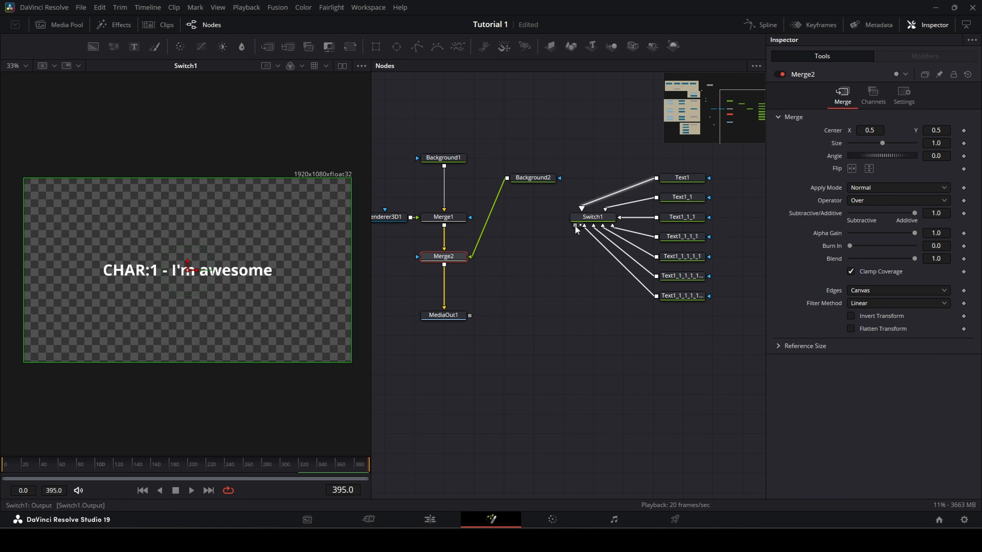
- Merge Switch1's output over Background2 and place the new merge below Background2, level with Merge2
drag(575, 225, 525, 181)
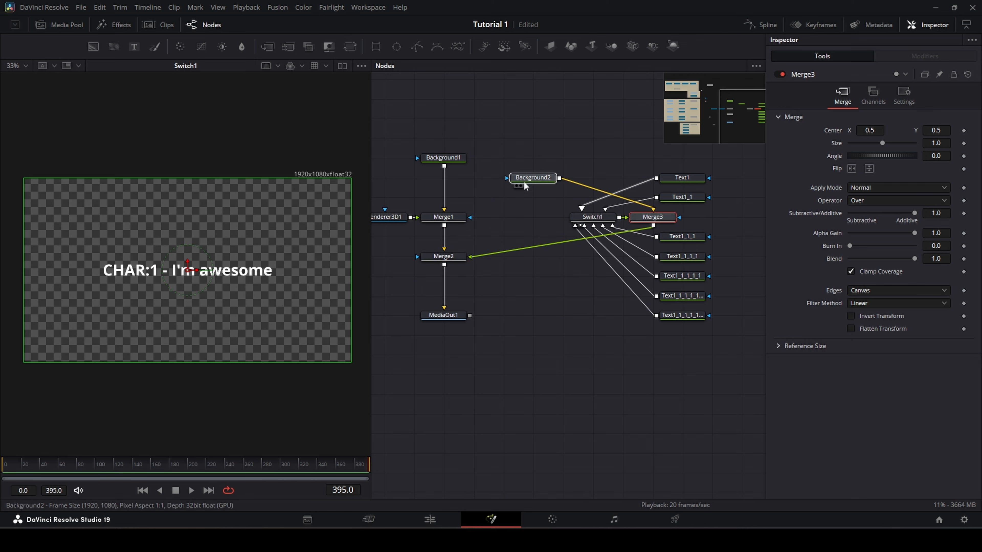
click(524, 183)
drag(642, 216, 550, 260)
- Move Switch1 and the text nodes level with Merge3, closing the gap between Text1_1 and Text1_1_1
drag(582, 155, 700, 370)
drag(599, 219, 626, 259)
click(689, 257)
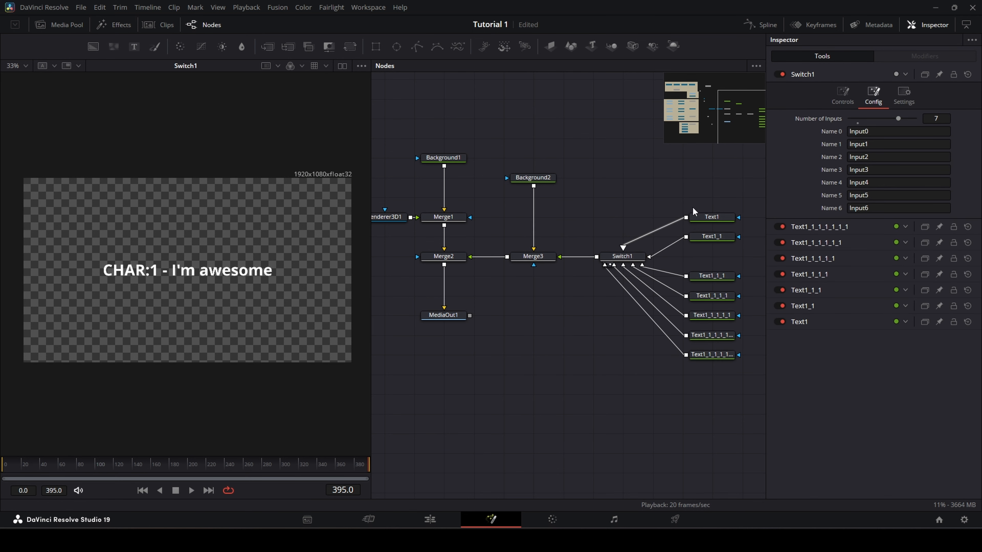
drag(693, 209, 718, 256)
click(625, 229)
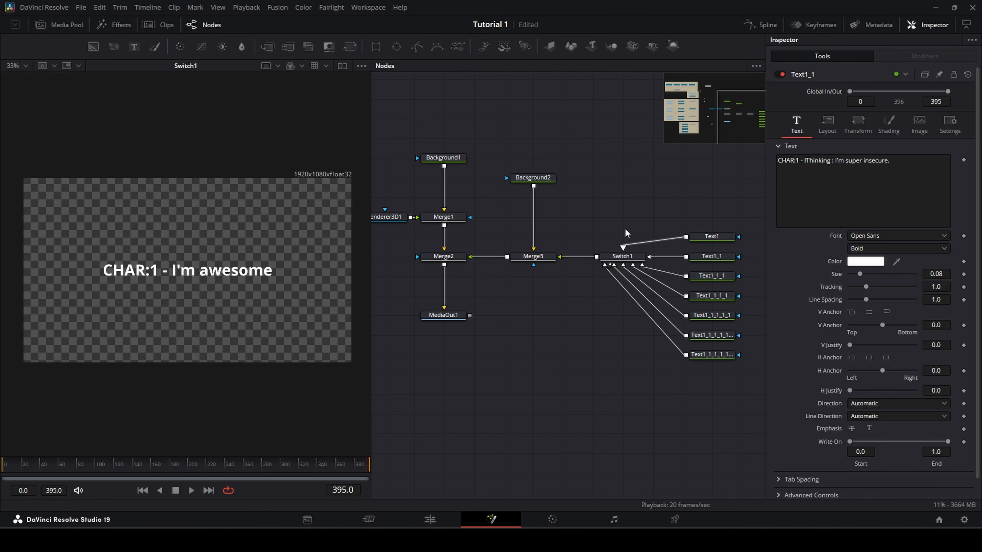
- Show Merge2 in the viewer and add a Rectangle mask to Background2
click(533, 262)
click(533, 177)
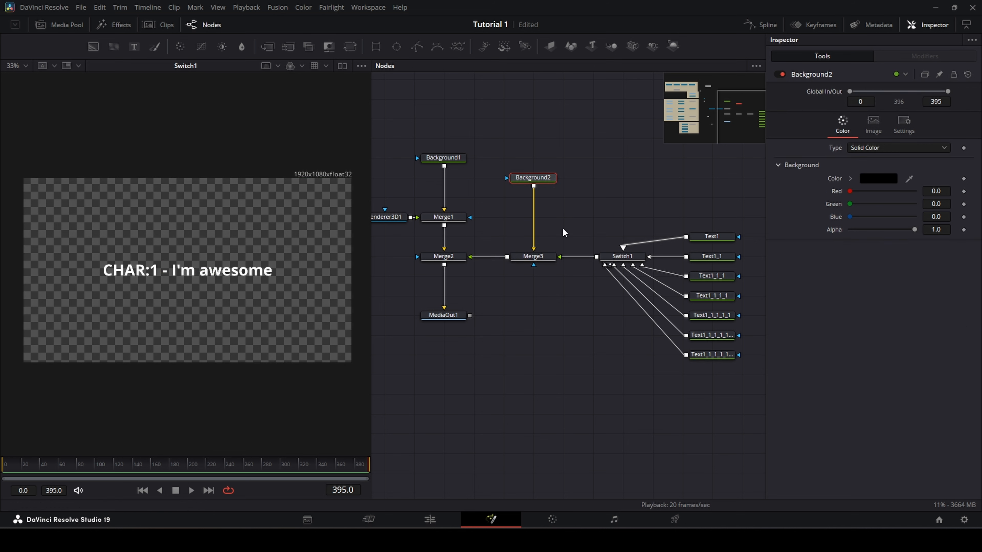
click(427, 264)
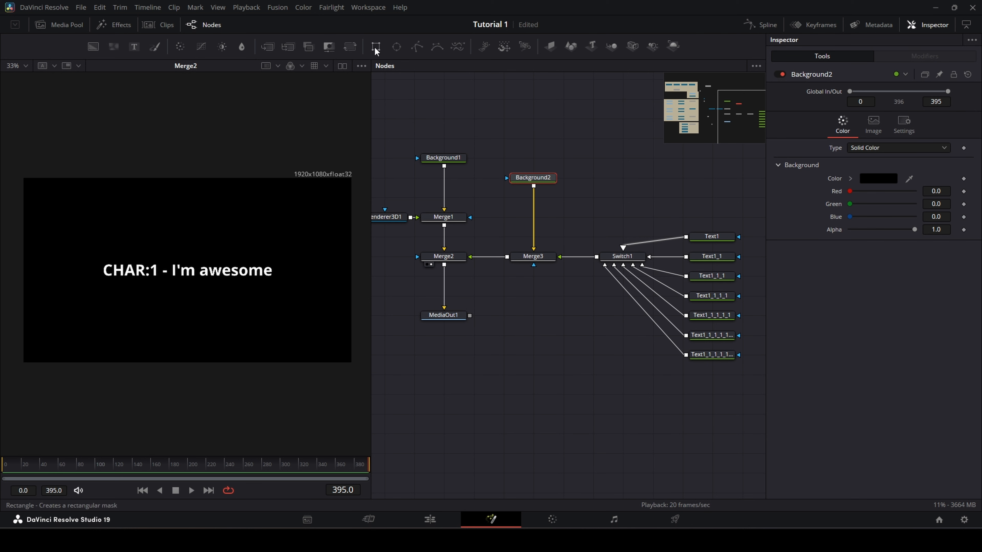
drag(374, 46, 526, 154)
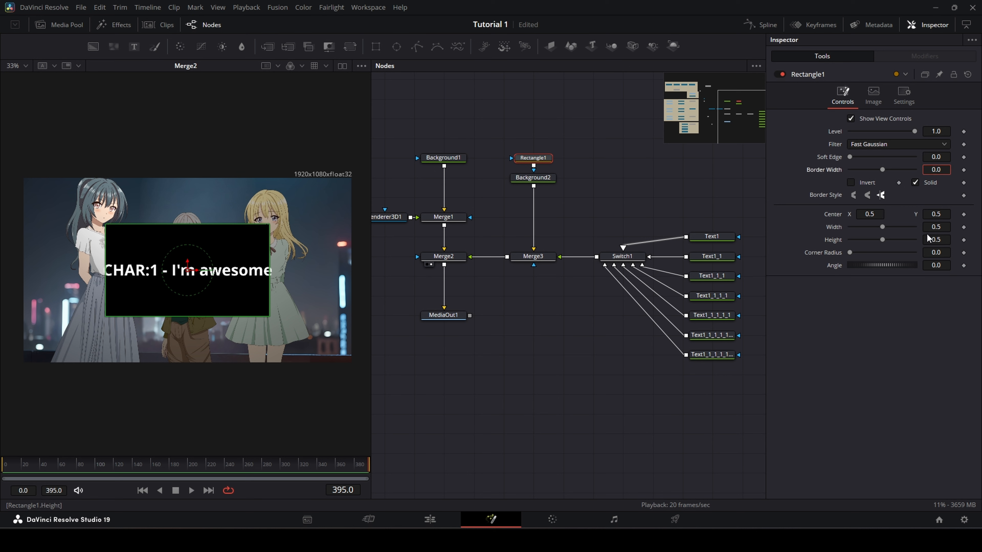
- Try a width of 1.25 for the Rectangle1 mask, and set it to 1.2
click(949, 224)
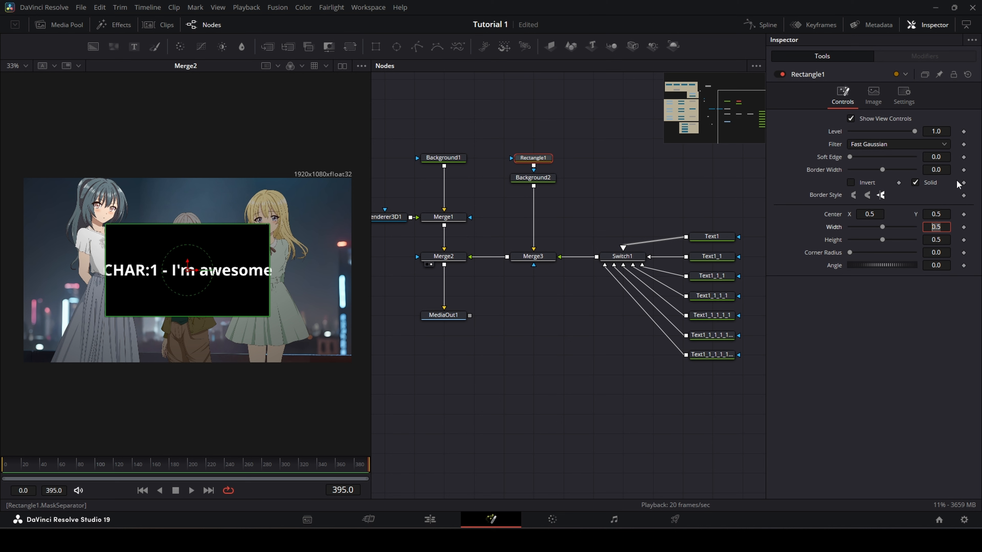
key(Tab)
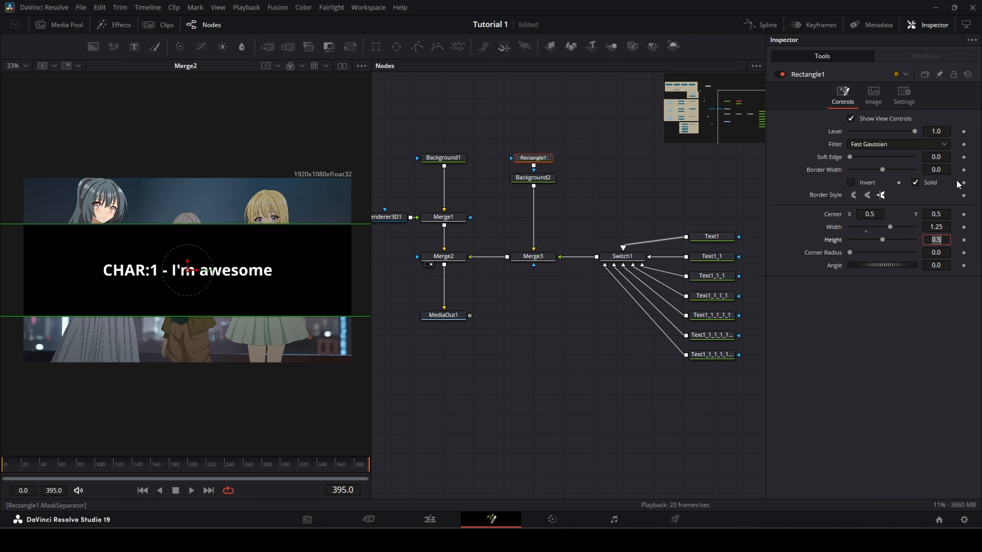
scroll(198, 326, down, 1)
scroll(198, 325, up, 1)
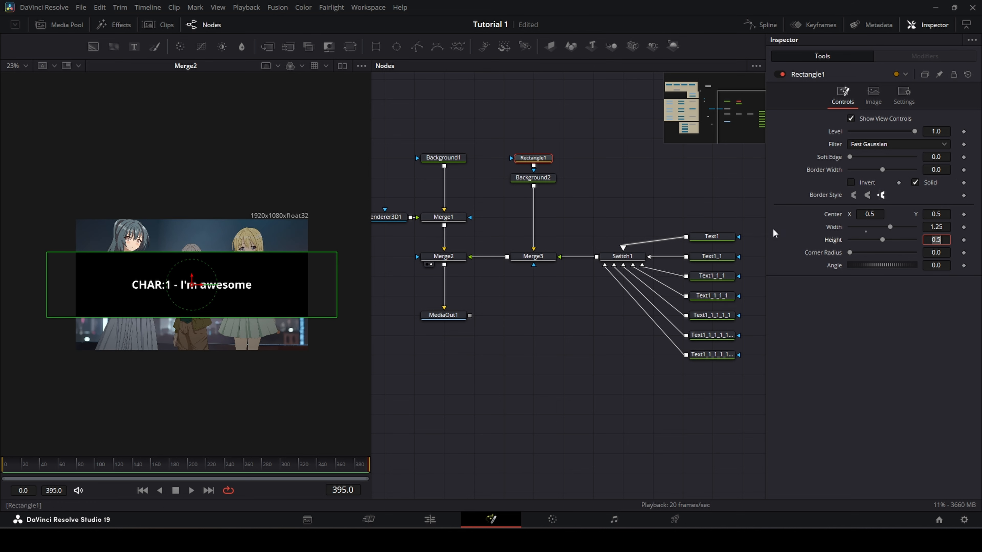
click(937, 227)
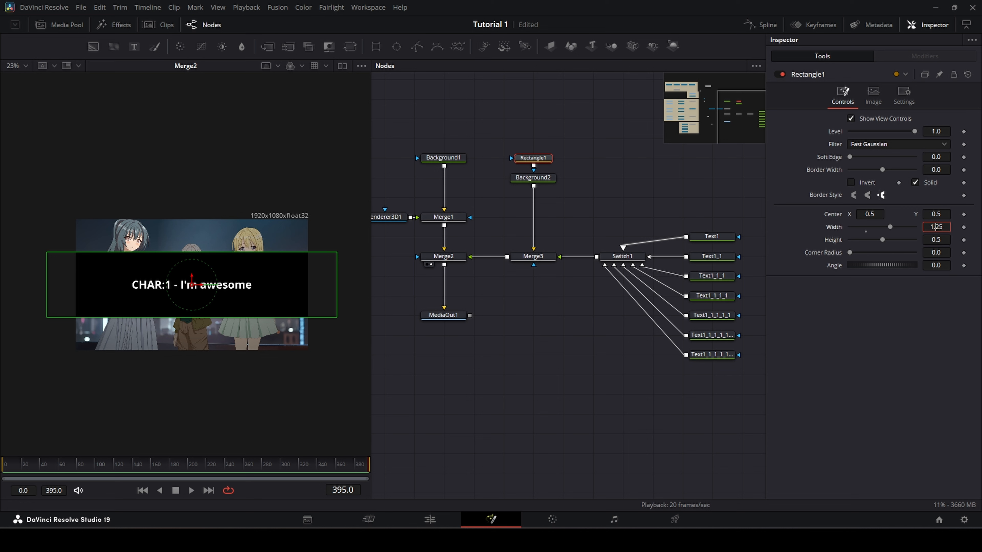
key(BackSpace)
key(Tab)
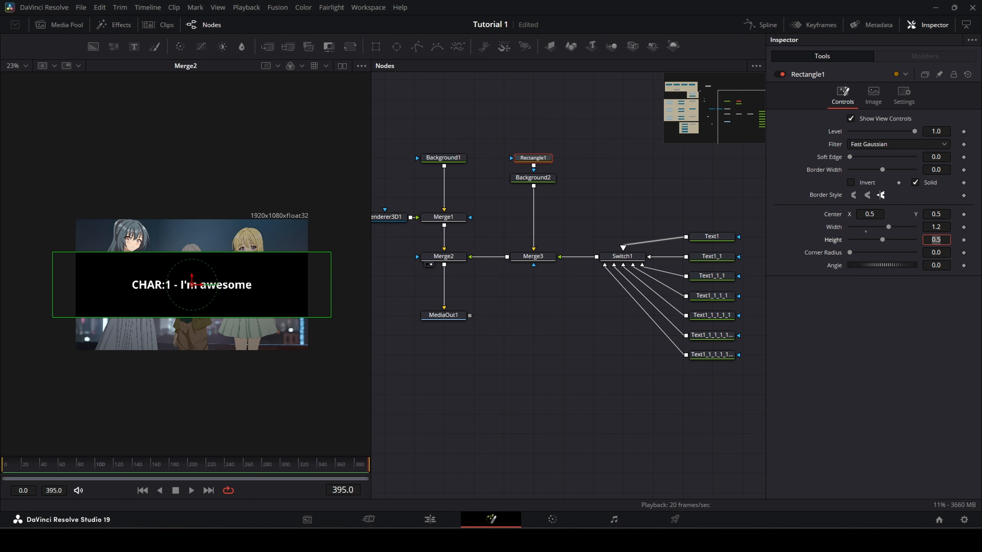
- Set the width of the Rectangle1 mask to 1.1
key(shift+Tab)
text(1.1)
key(Tab)
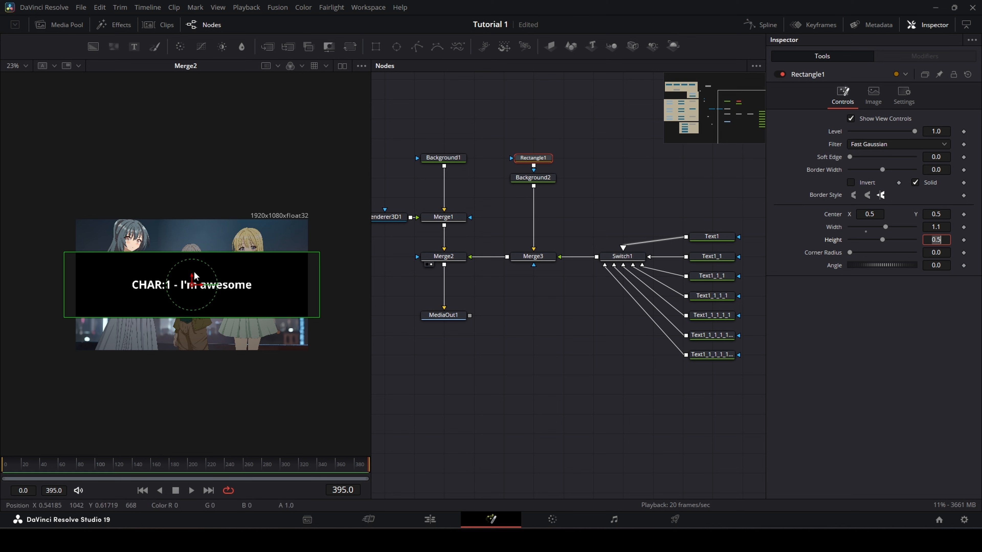
drag(191, 275, 191, 275)
- Move Rectangle1, Background2, Merge3, Switch1 and all the text nodes together farther away from Merge2, keeping Merge3 level with it
click(522, 213)
drag(515, 125, 708, 400)
drag(543, 263, 574, 263)
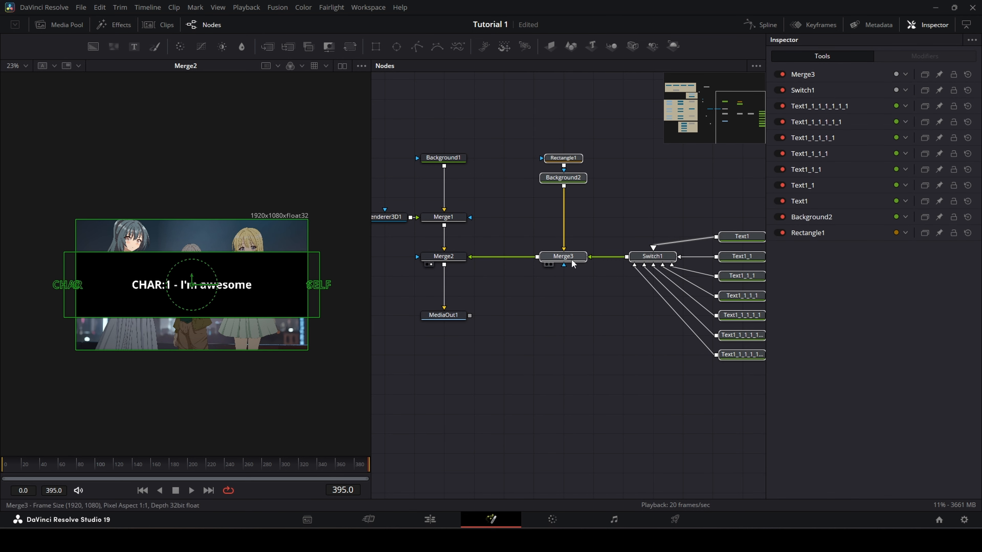
click(572, 260)
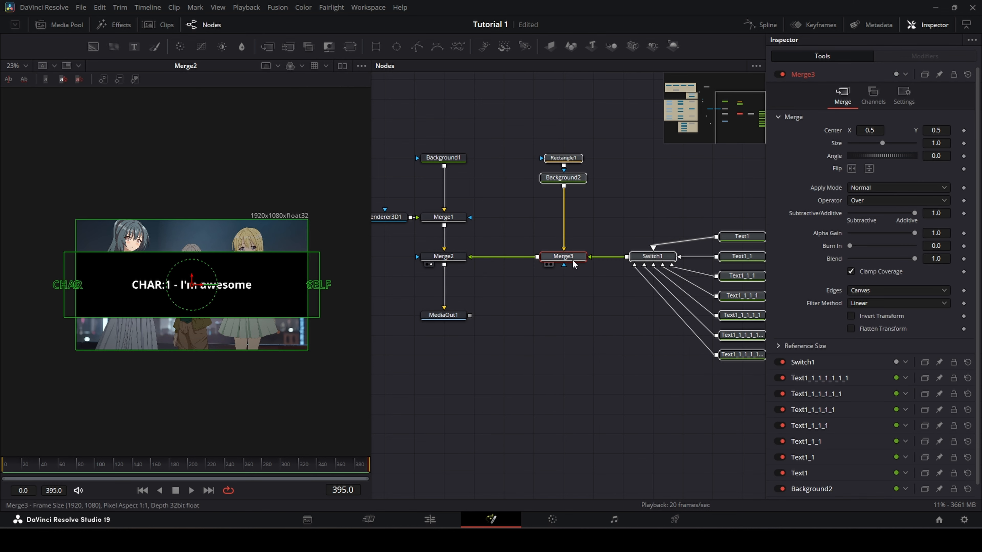
click(533, 311)
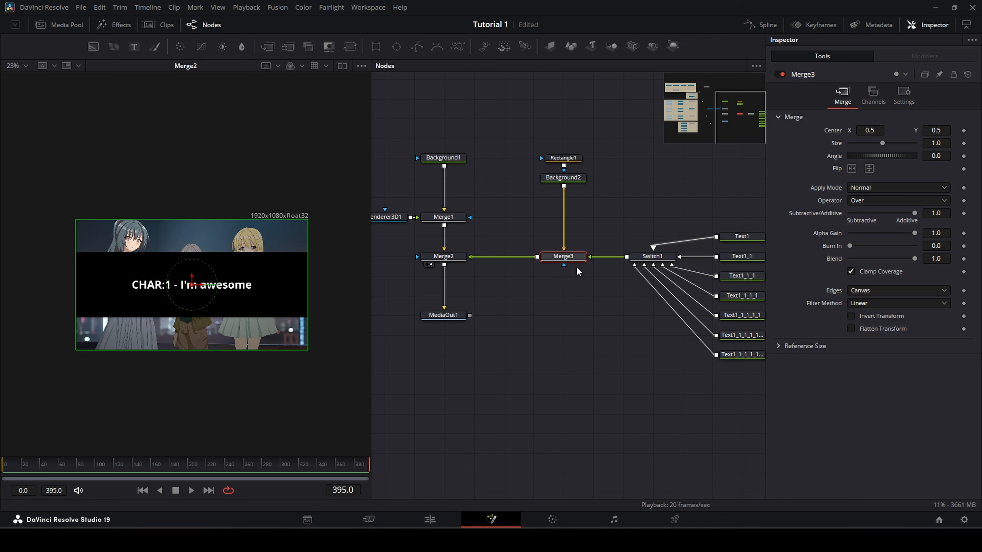
- Reduce the height of the Rectangle1 mask to 0.22
click(561, 179)
click(571, 160)
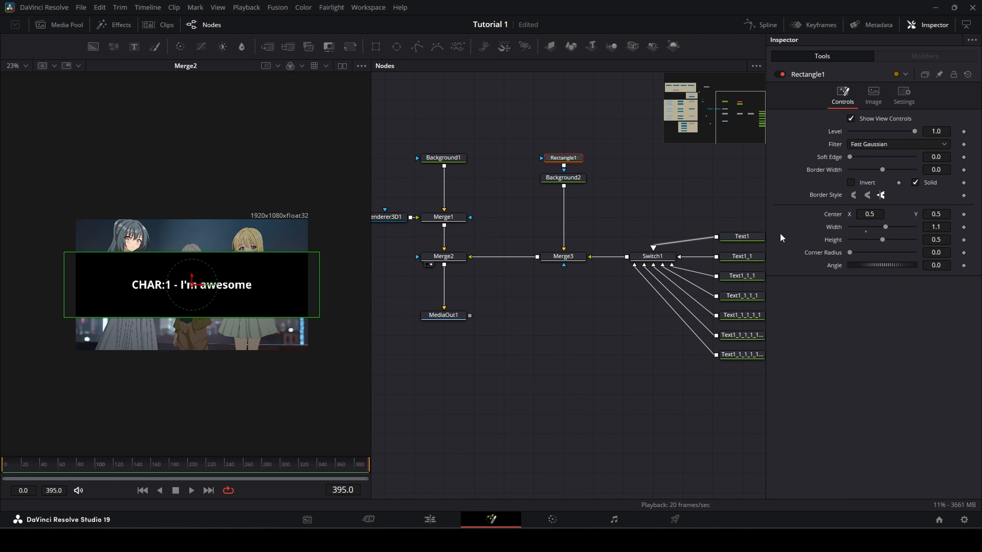
drag(883, 239, 864, 240)
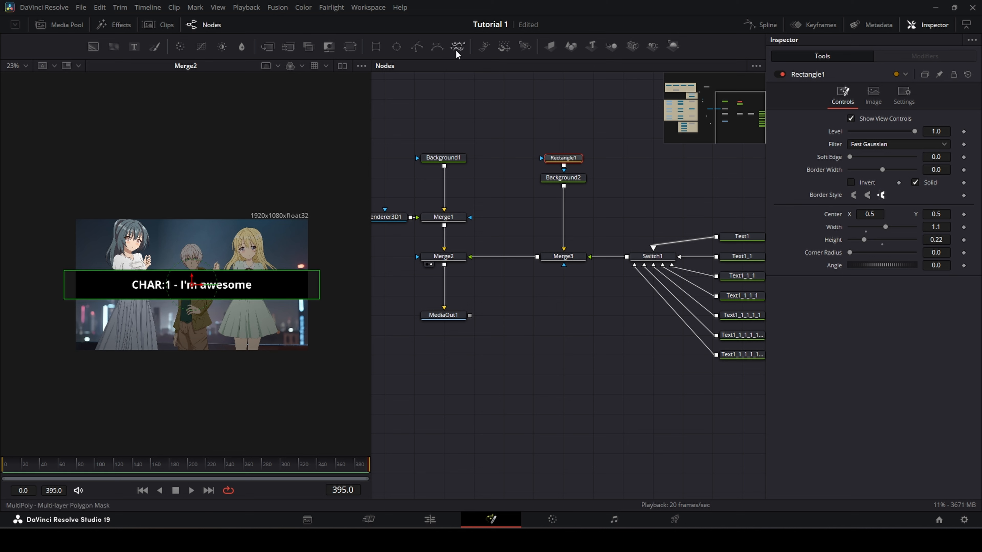
- Insert a Transform node between Merge3 and Merge2 and lower the caption to a Center Y of about 0.082
drag(343, 53, 504, 256)
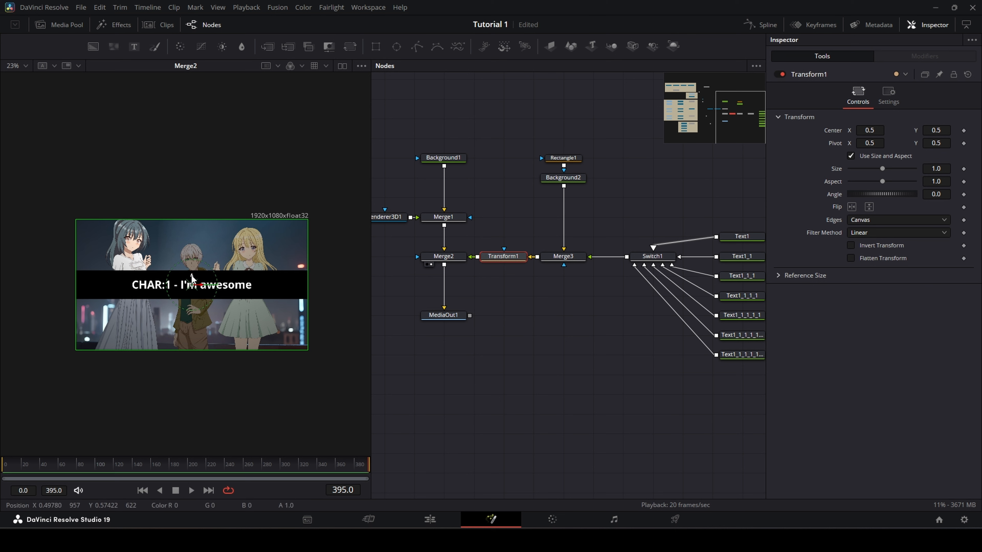
drag(192, 281, 189, 332)
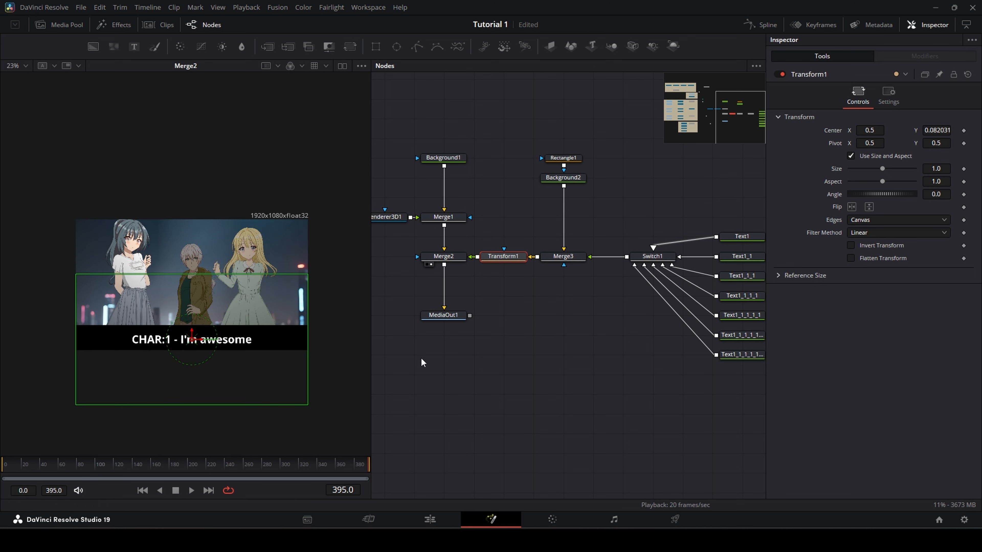
- Set Background2's alpha to about 0.65, and give its Rectangle1 mask a soft edge of 0.0441 and a height of about 0.268
click(566, 185)
drag(917, 229, 892, 233)
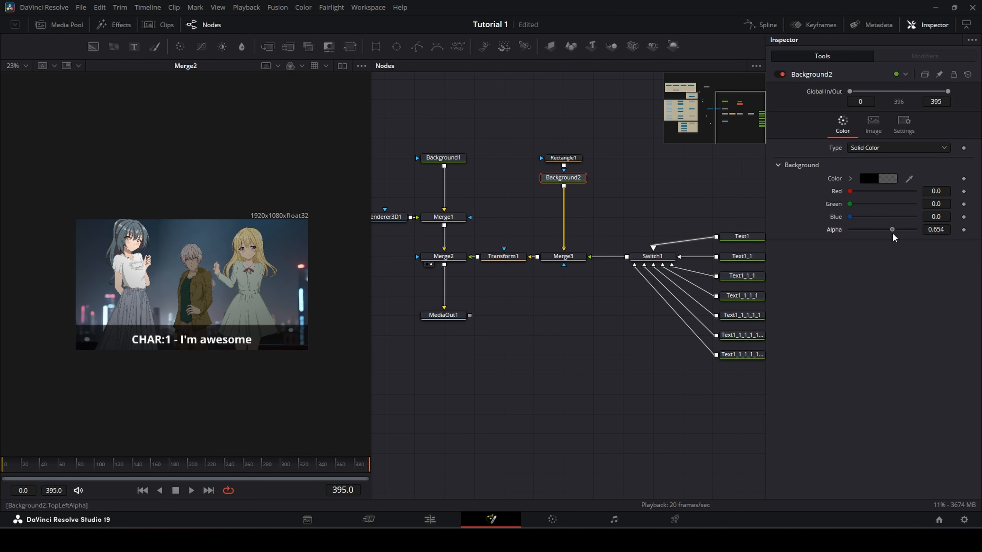
click(563, 158)
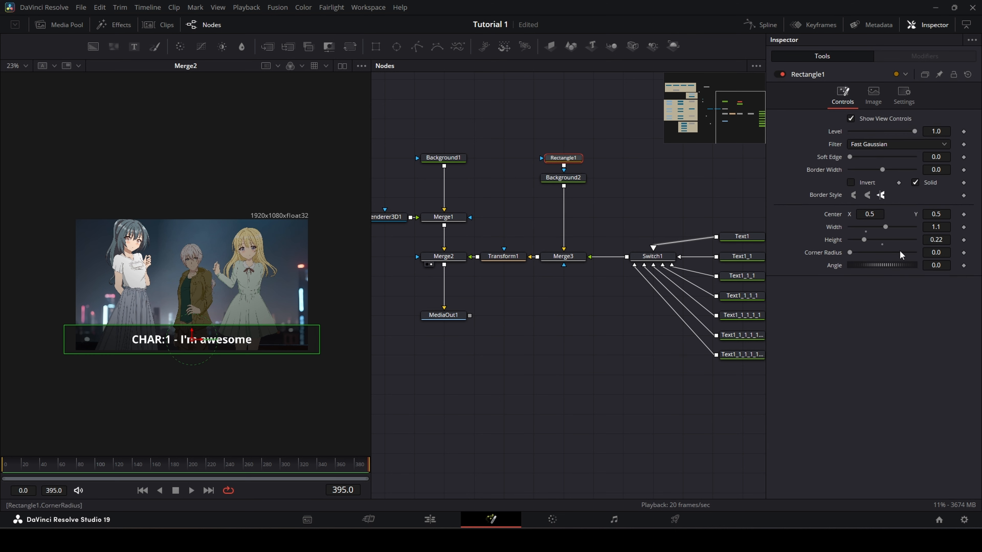
drag(850, 158, 863, 160)
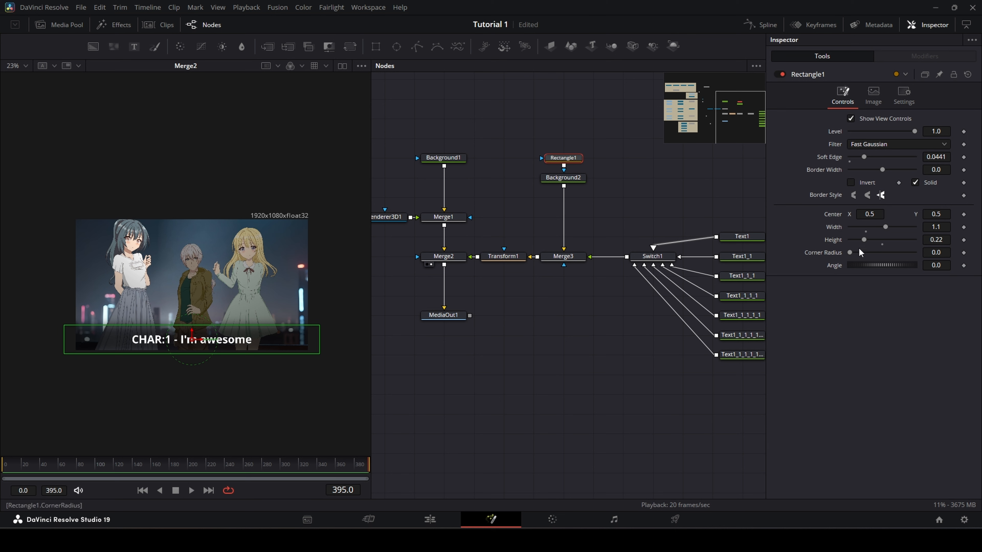
drag(861, 239, 865, 240)
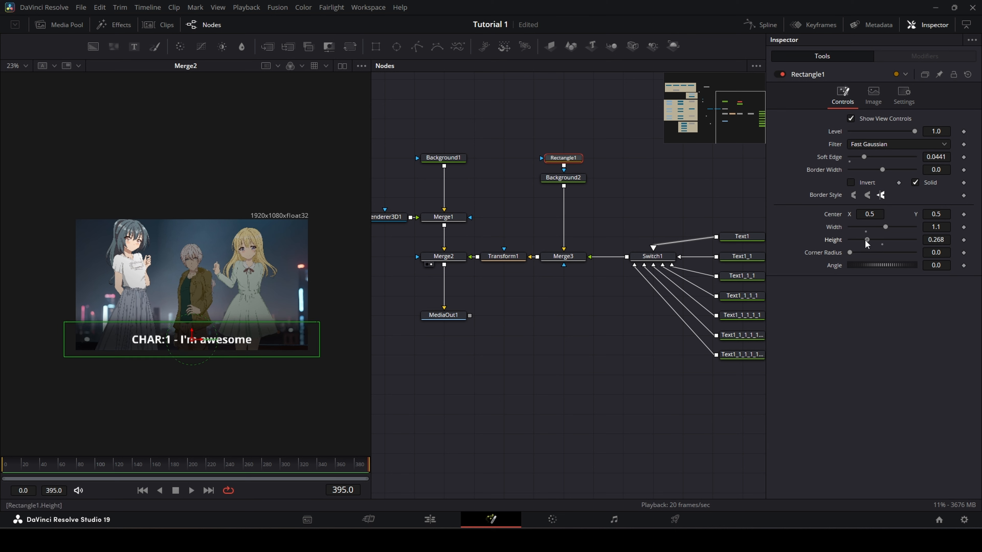
- Lower Transform1's Center Y to about 0.027 and raise Merge3's Center Y to about 0.539 to reposition the caption text over its box
click(516, 259)
drag(191, 332, 192, 336)
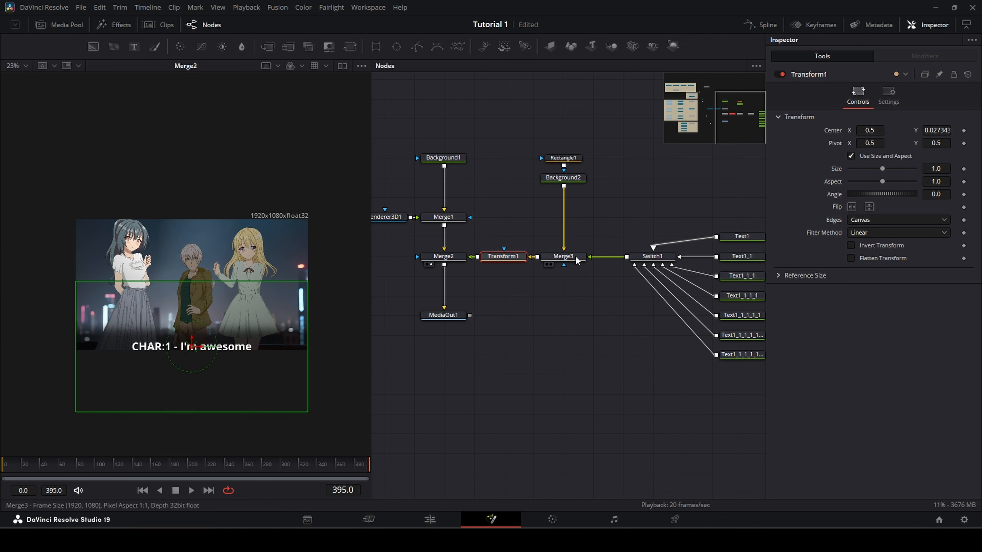
click(653, 257)
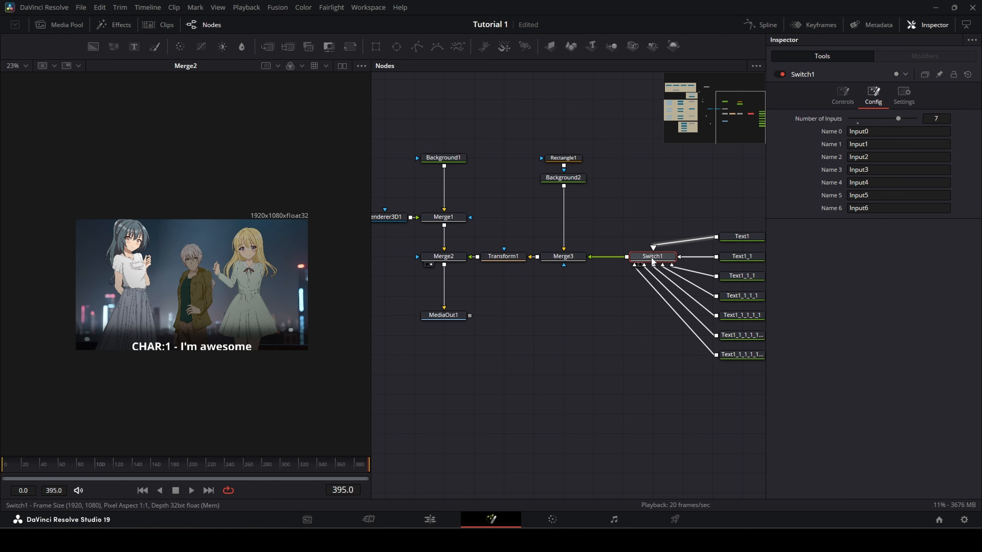
click(564, 261)
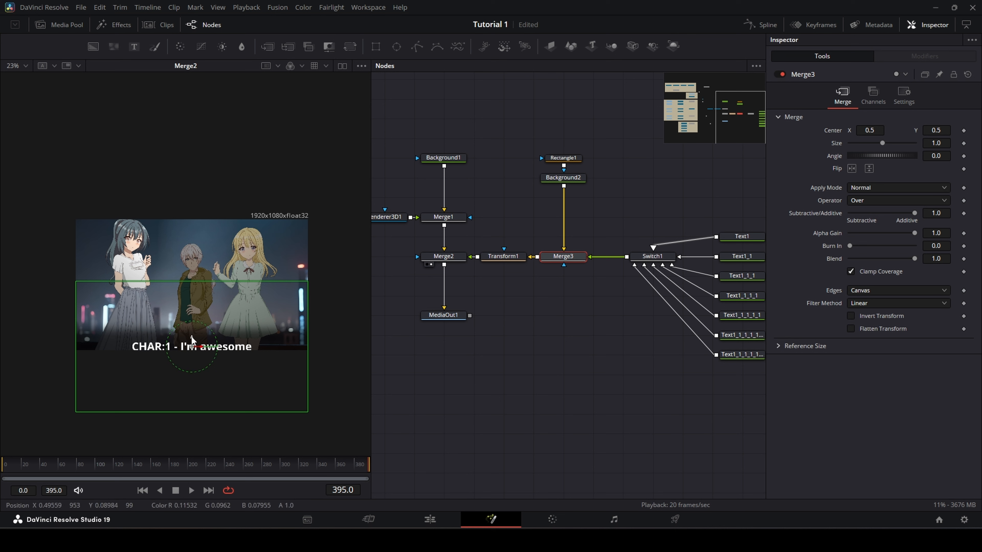
drag(192, 340, 191, 332)
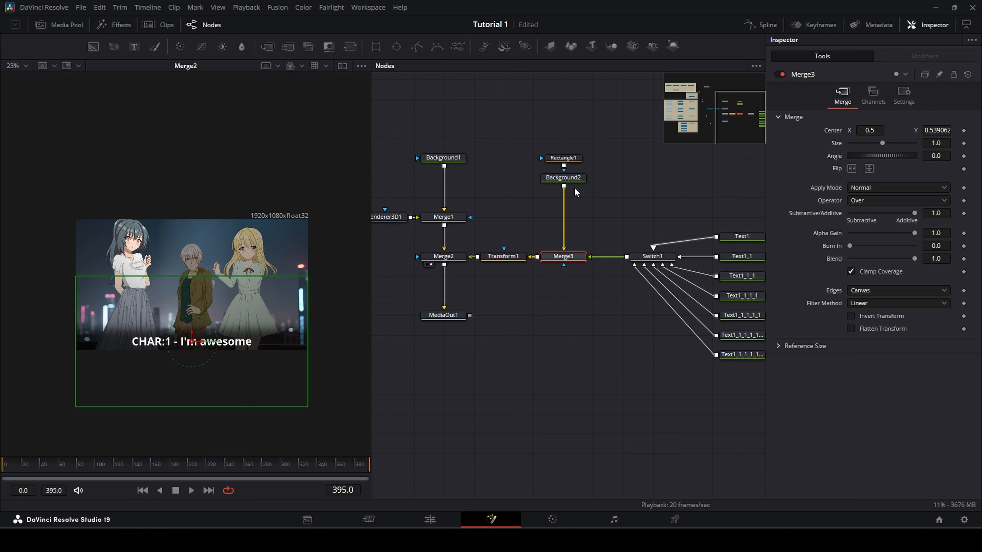
- Raise Background2's alpha to about 0.874
click(575, 179)
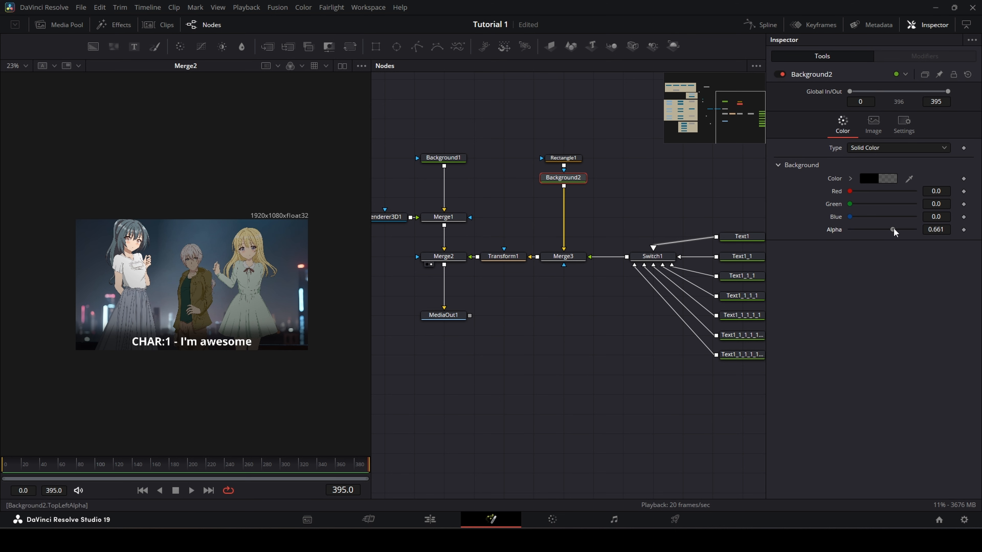
drag(893, 227, 908, 230)
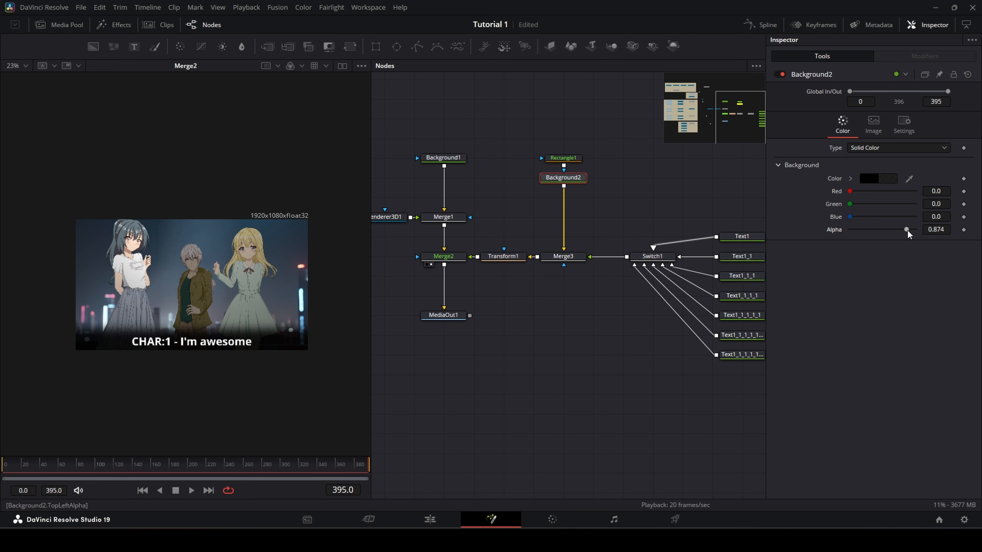
click(589, 375)
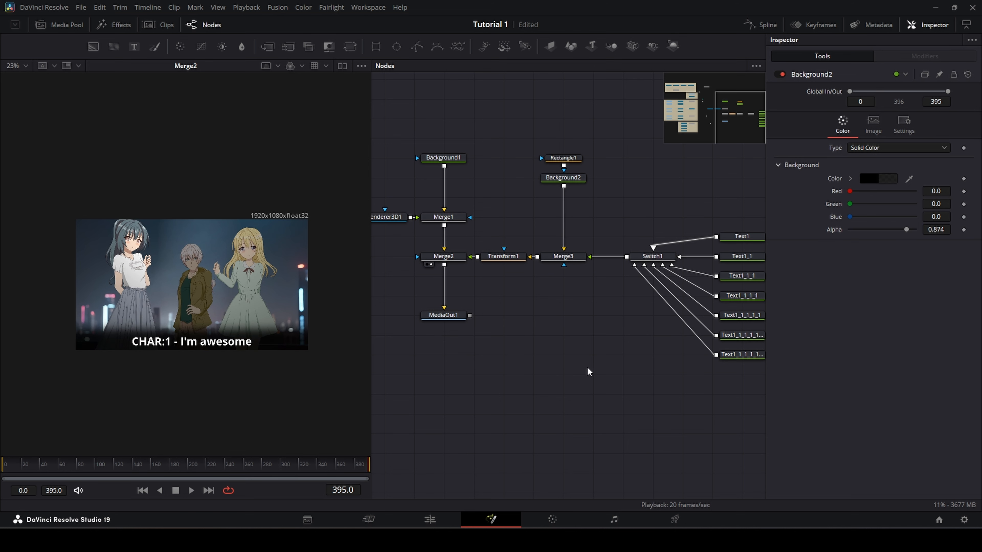
- Try Input4 as Switch1's source, and set the source to Input6
drag(594, 387, 480, 331)
click(605, 287)
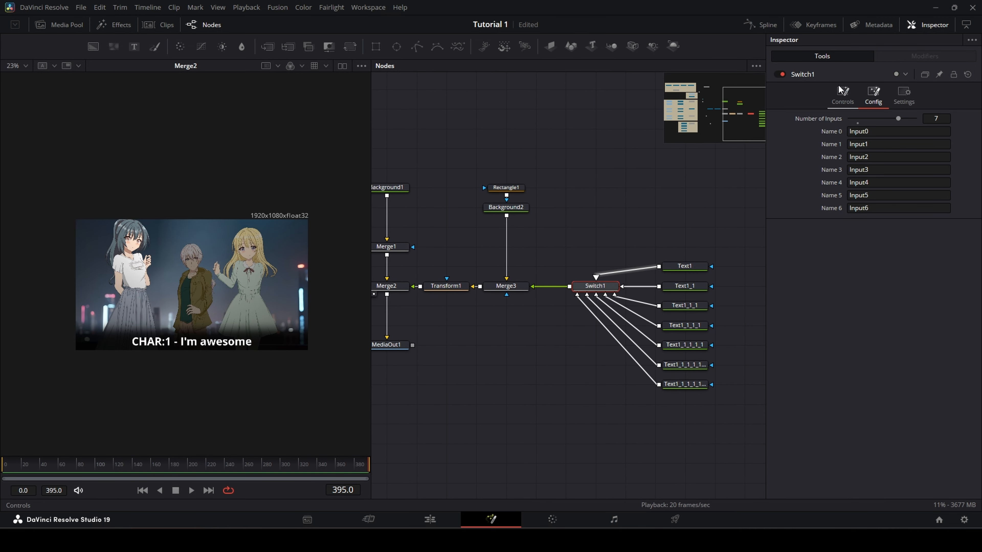
click(847, 95)
click(947, 119)
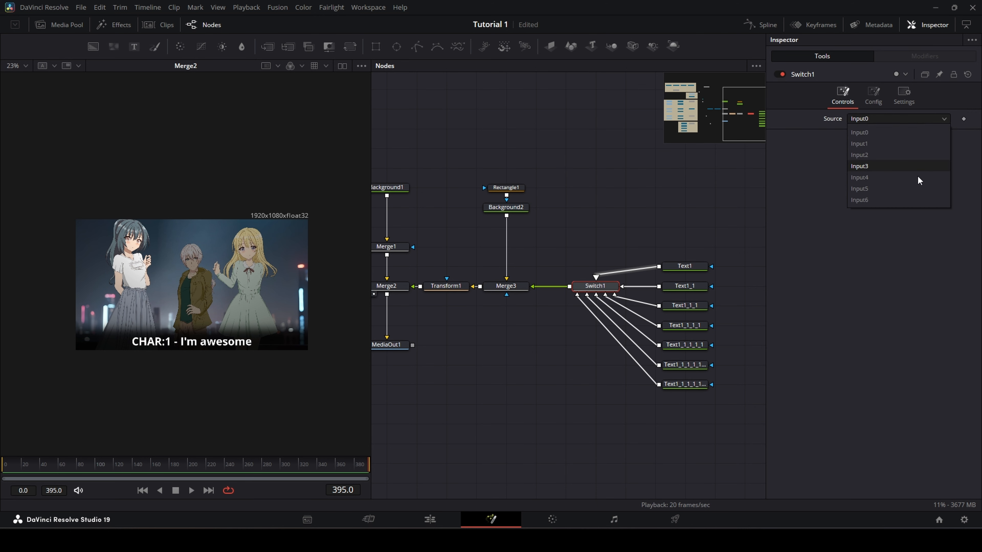
click(907, 178)
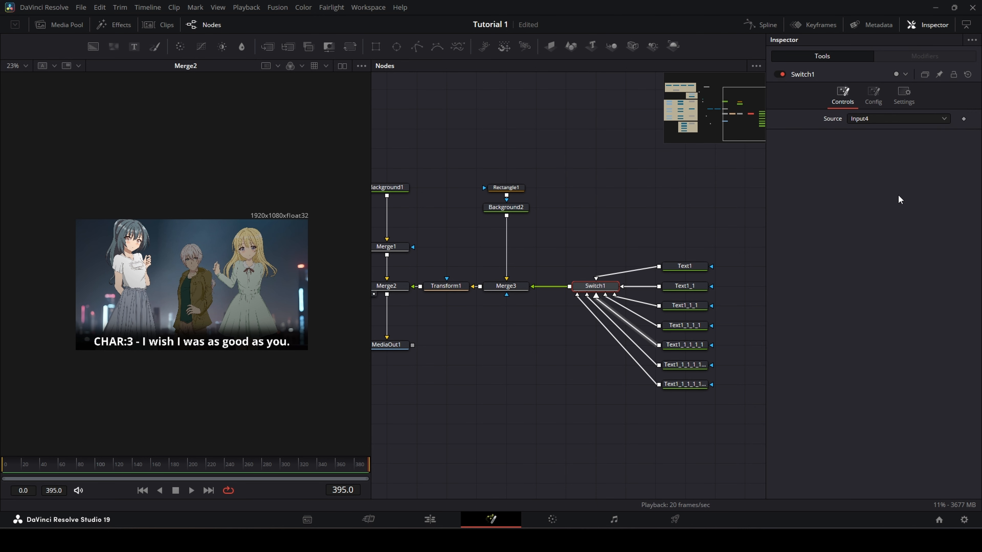
click(934, 118)
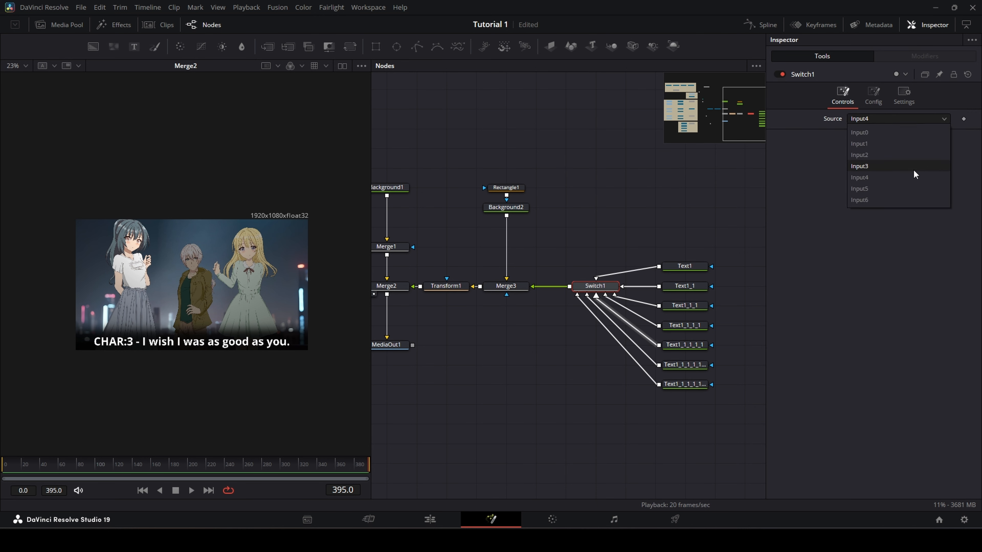
click(891, 202)
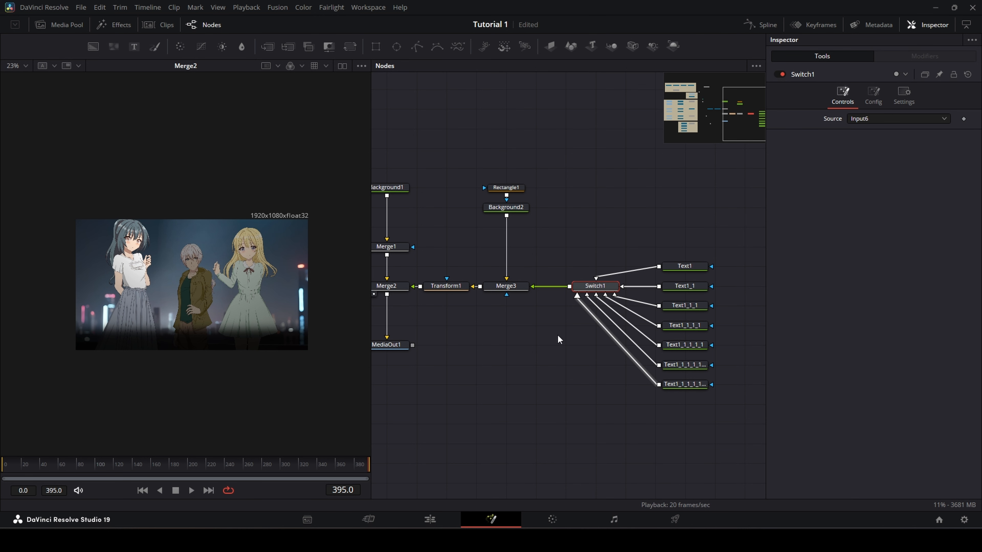
- Shift the CONTROL_ROOM node slightly and start a new custom number control on it named CAPTION_SELECT
drag(523, 336, 677, 368)
drag(451, 157, 556, 255)
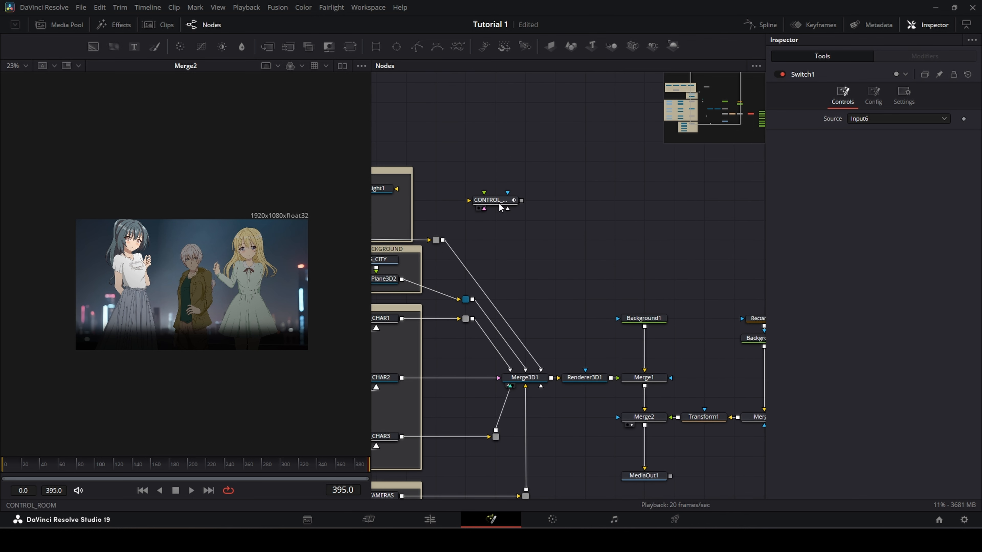
drag(499, 205, 532, 205)
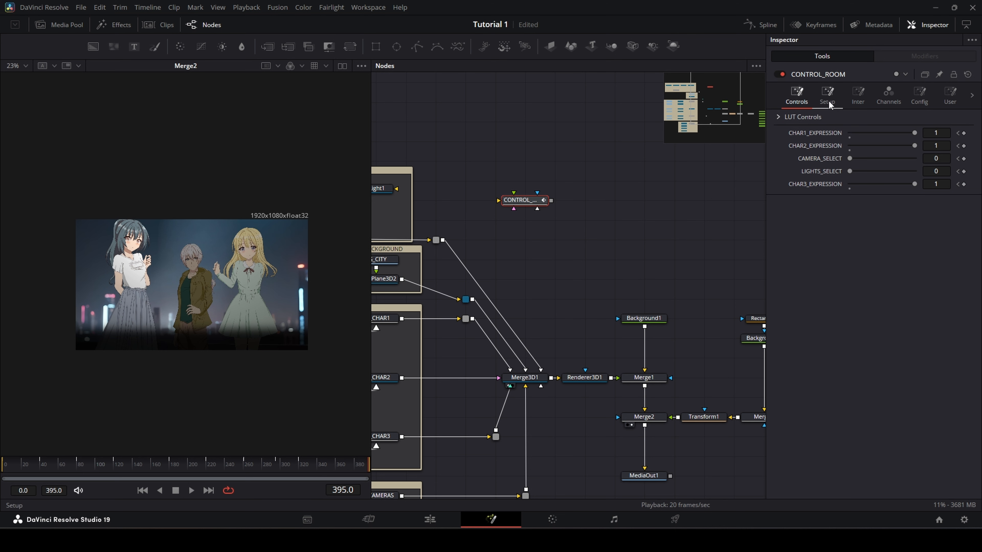
right_click(813, 74)
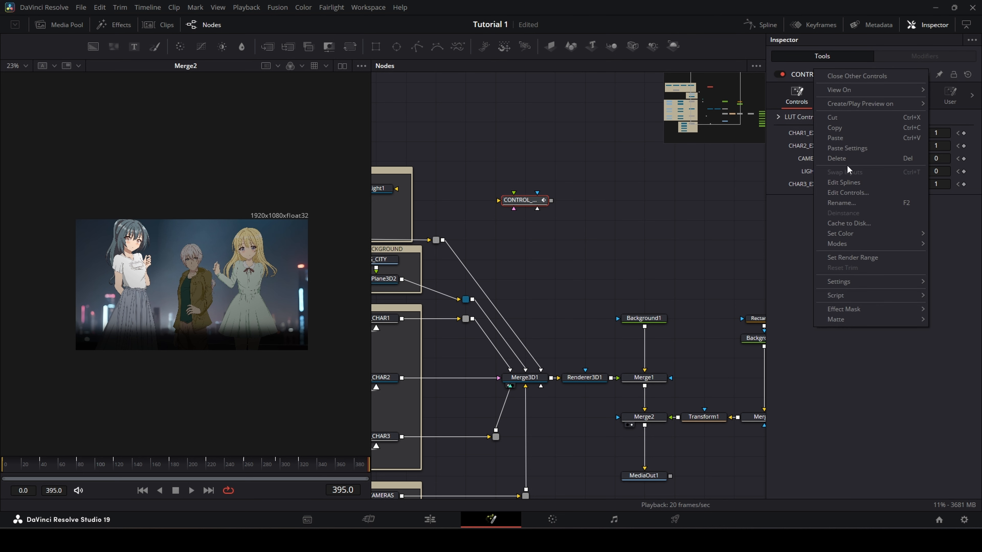
click(852, 192)
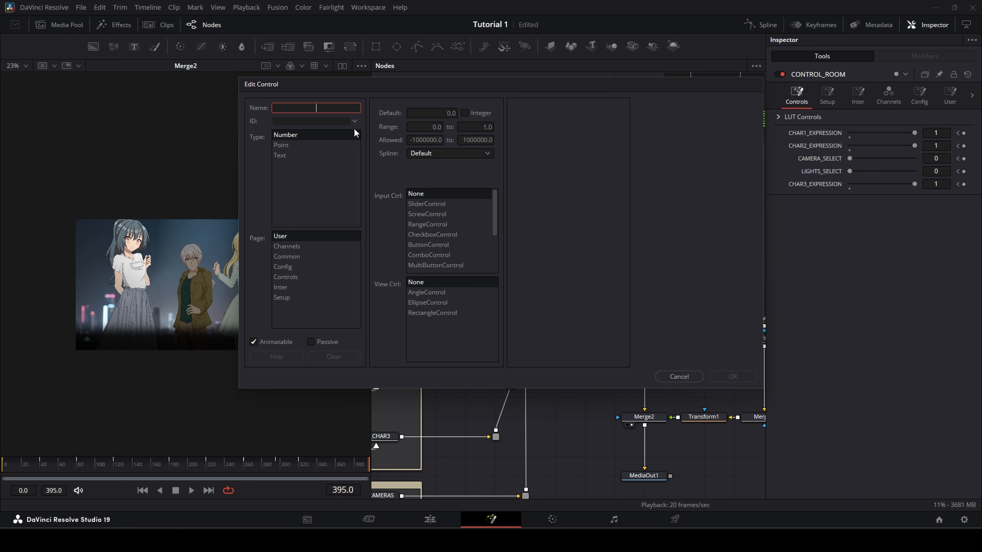
text(CAPTIO)
key(Return)
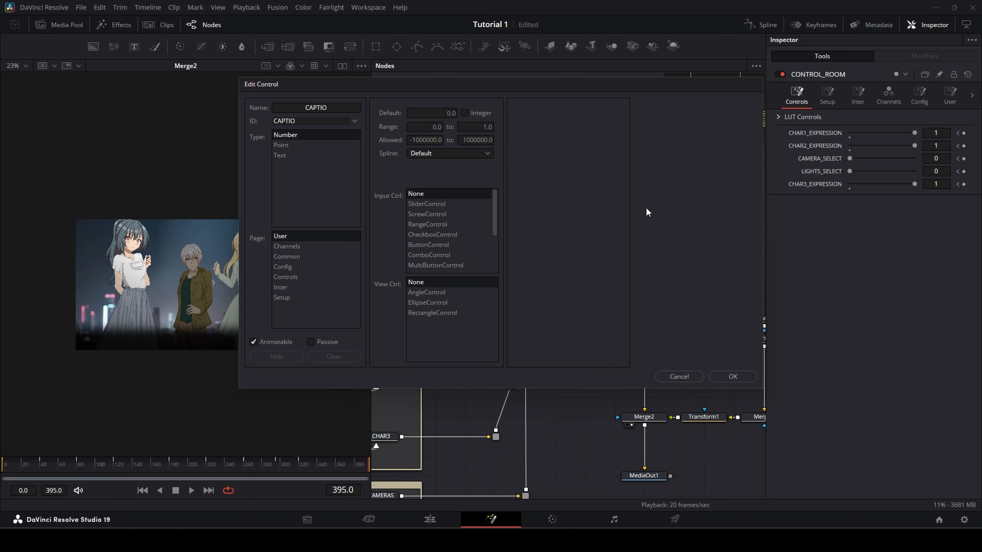
click(343, 109)
text(N_SELECT)
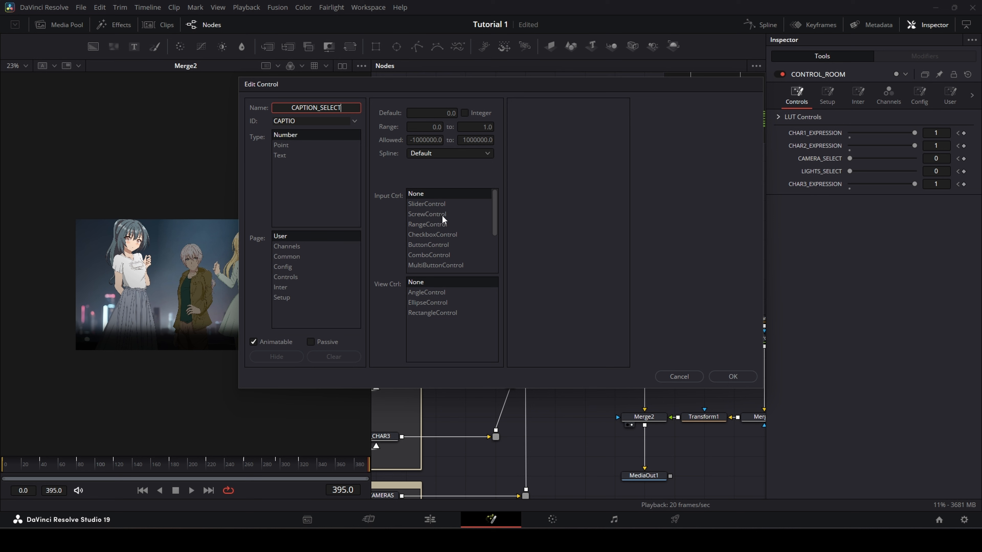
- Make CAPTION_SELECT an integer SliderControl with a range up to 6 and confirm the new control
drag(495, 226, 488, 200)
click(445, 203)
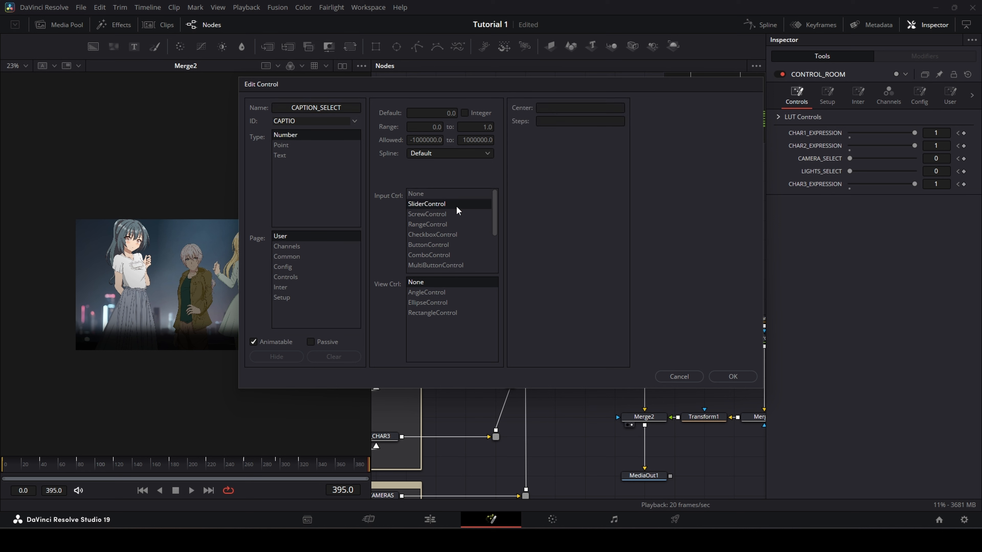
click(465, 113)
key(Tab)
text(6)
key(Tab)
click(732, 377)
- Keep CONTROL_ROOM pinned in the Inspector and rename the Switch1 node to SW_TEXT
drag(669, 322, 622, 272)
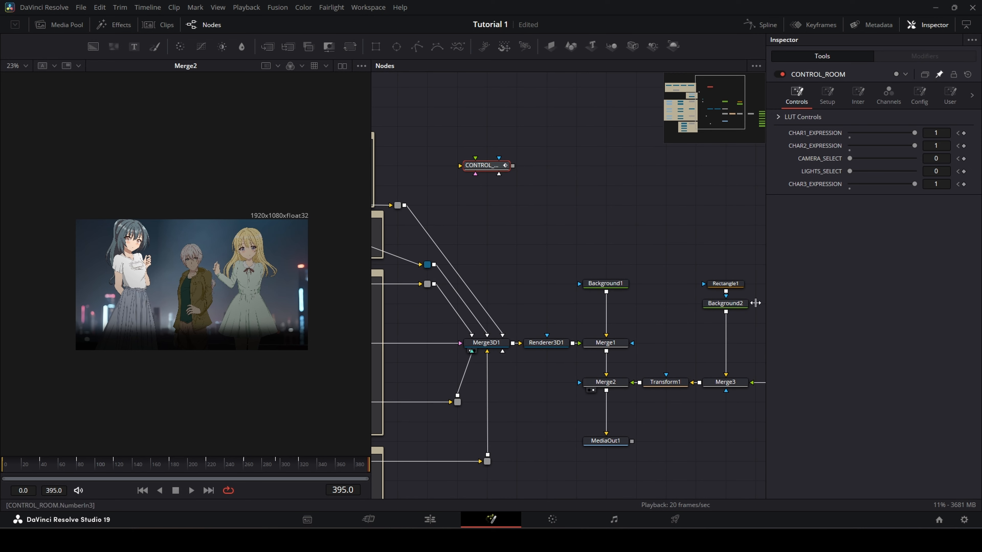
drag(674, 376, 584, 362)
click(724, 369)
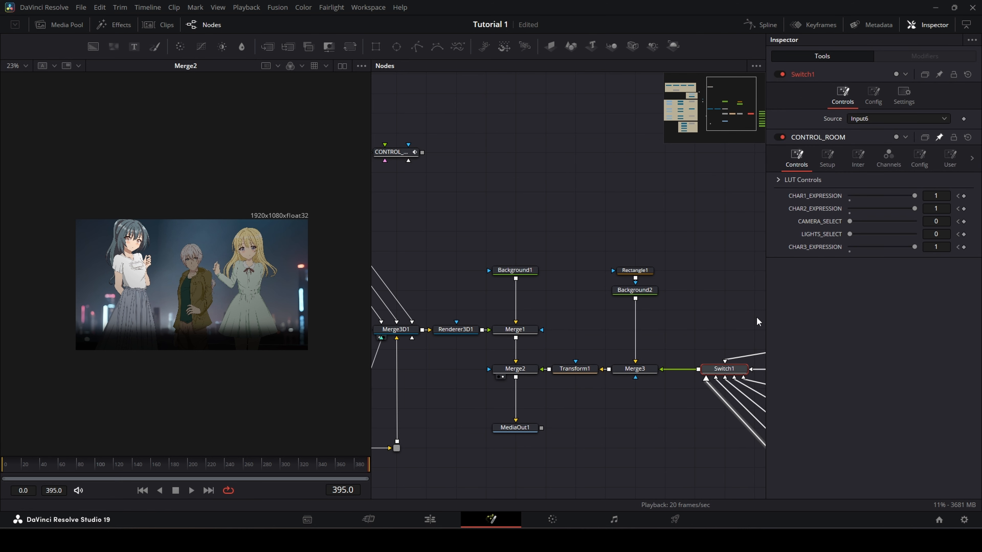
key(F2)
text(SW)
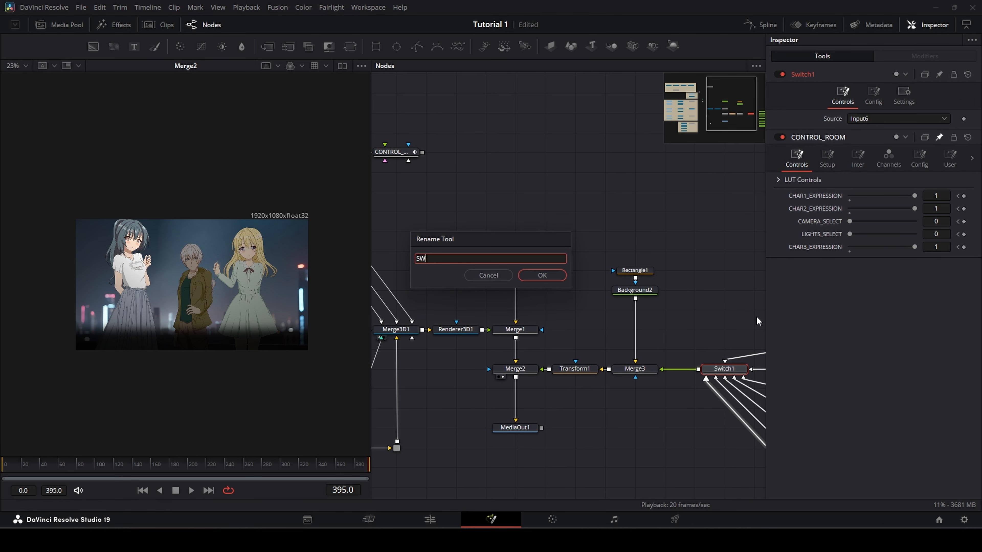
text(_TEXT)
click(531, 274)
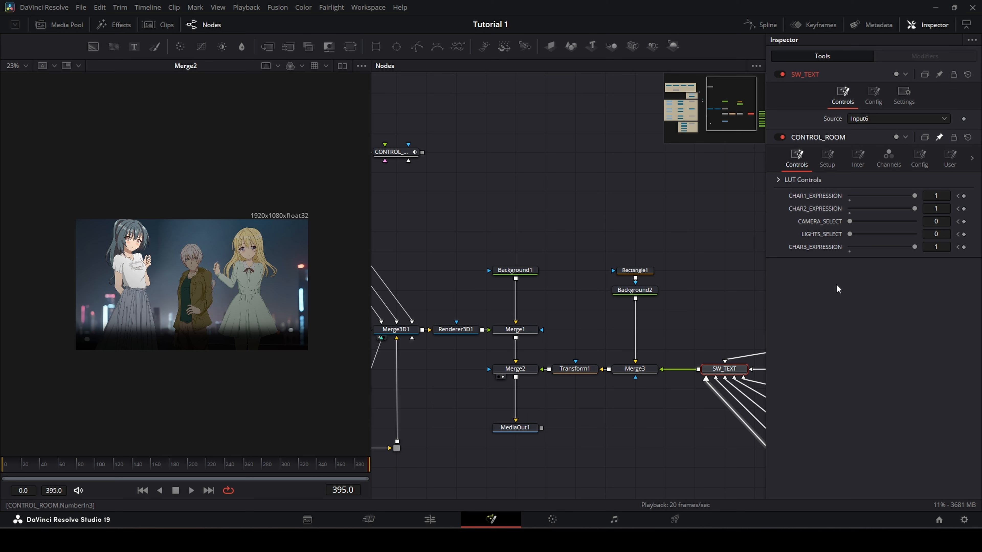
- Edit the existing CAPTION_SELECT control of CONTROL_ROOM, ID CAPTIO, so that it sits on the Controls page
click(945, 159)
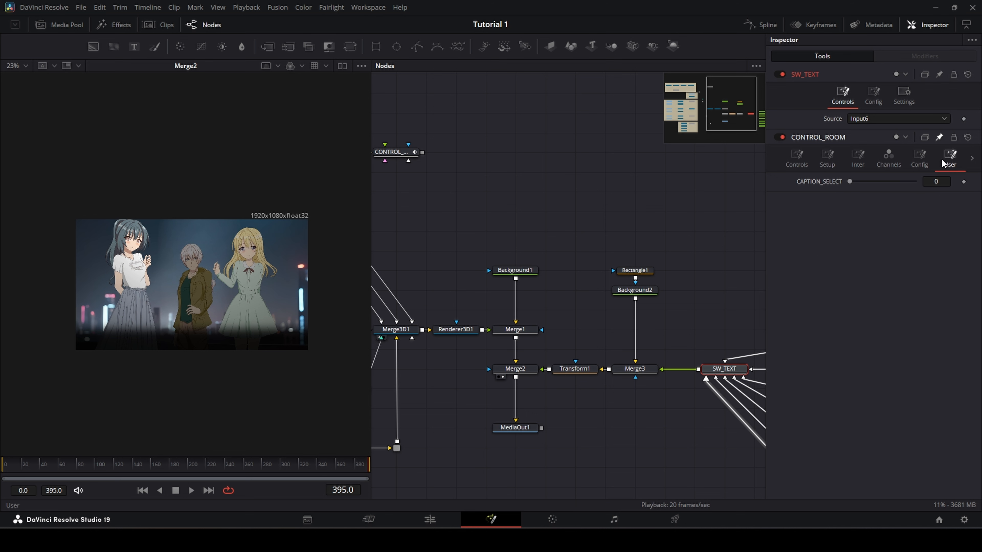
click(801, 155)
right_click(819, 137)
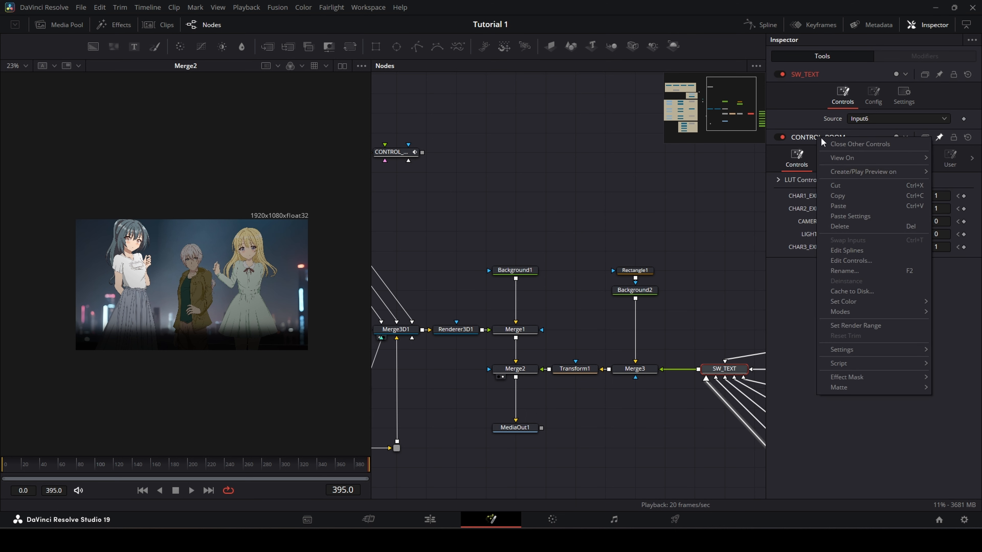
click(861, 261)
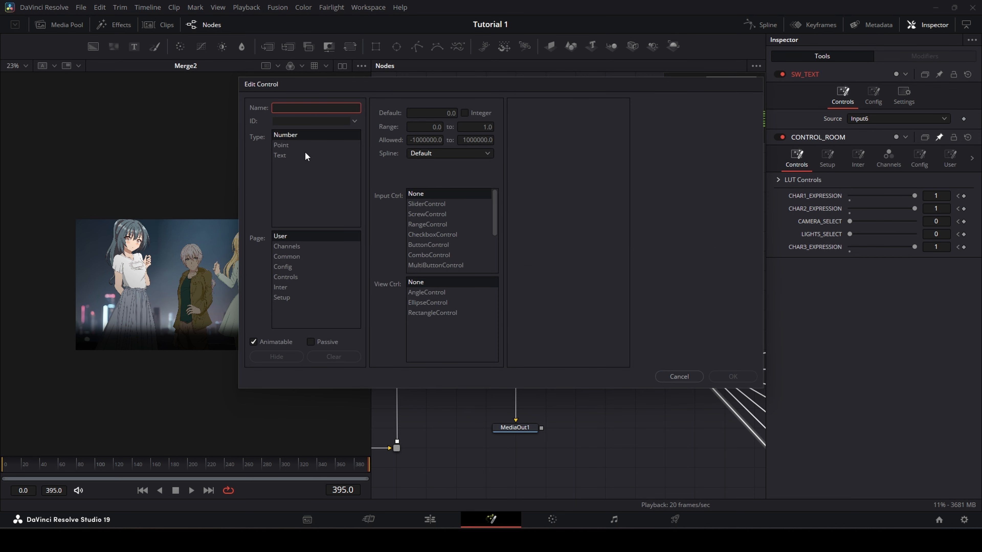
click(353, 121)
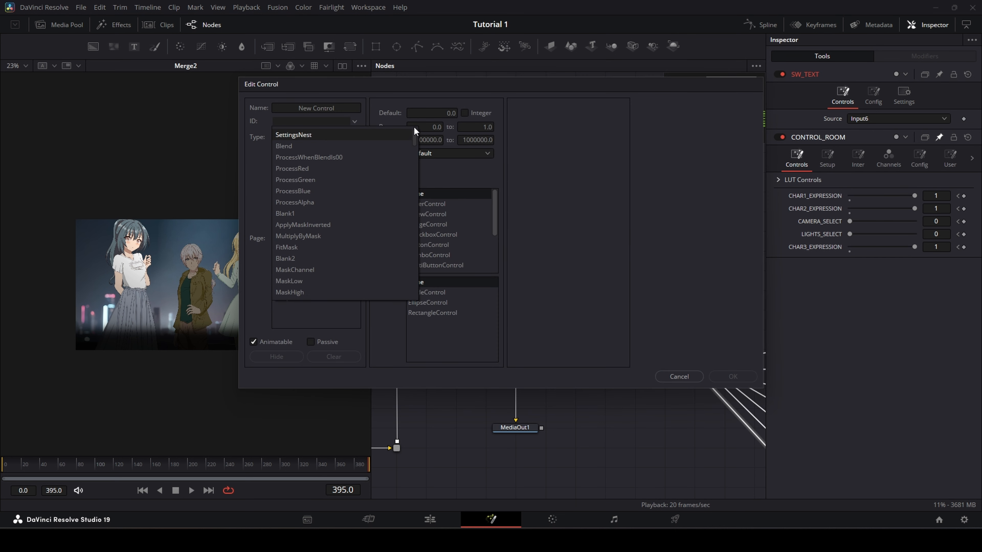
drag(413, 137, 411, 299)
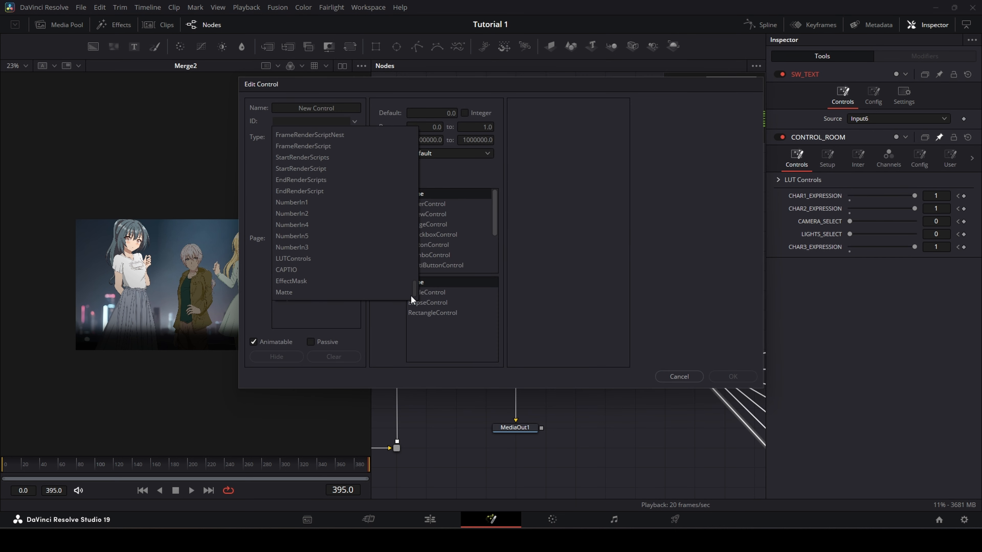
click(292, 265)
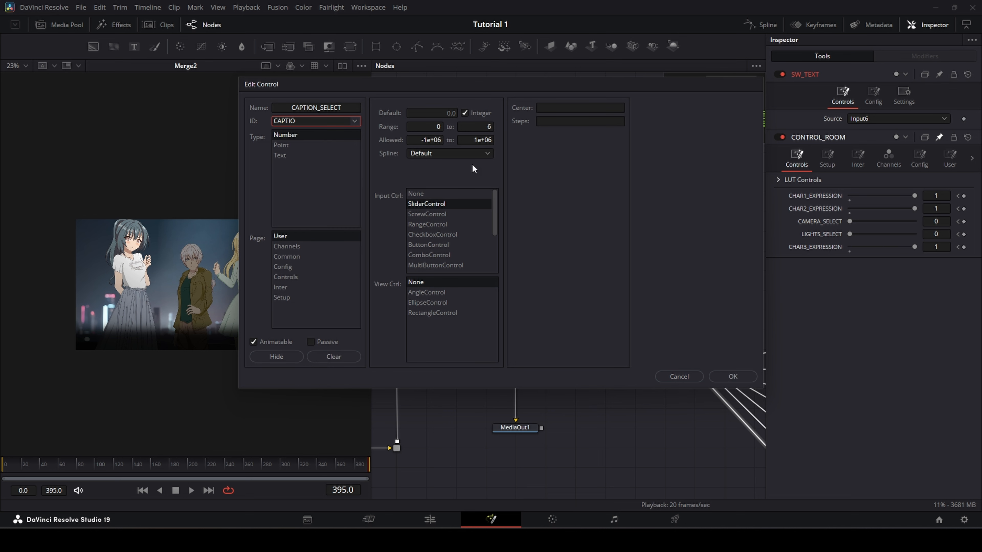
click(289, 277)
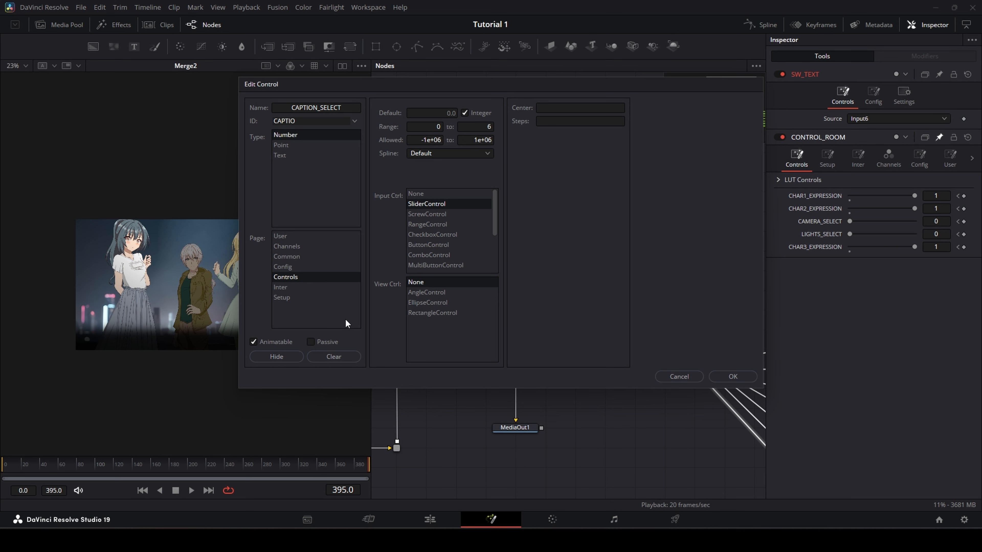
click(733, 376)
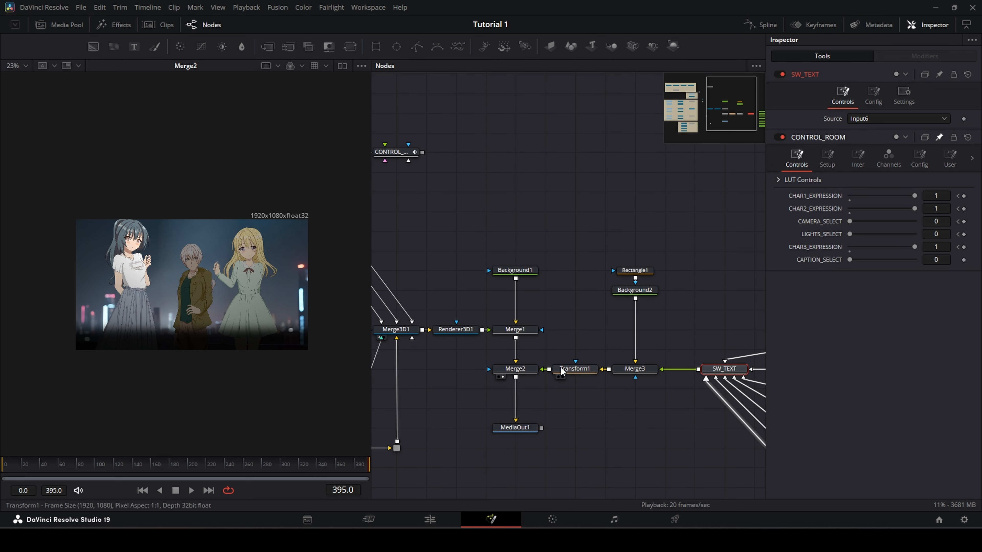
- Add an expression to SW_TEXT's Source that links it to the CAPTION_SELECT control of CONTROL_ROOM
click(643, 371)
click(723, 370)
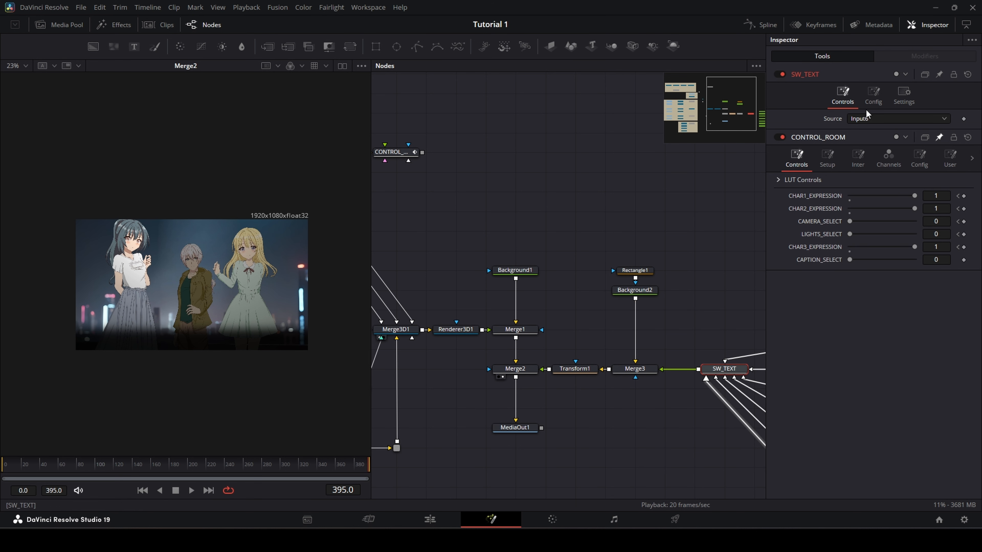
right_click(833, 122)
click(866, 244)
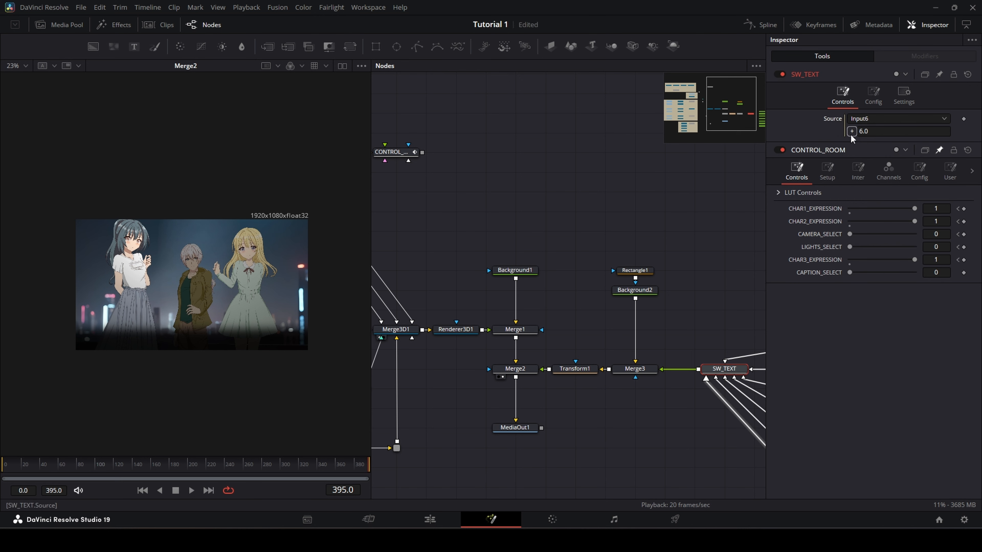
drag(852, 132, 944, 279)
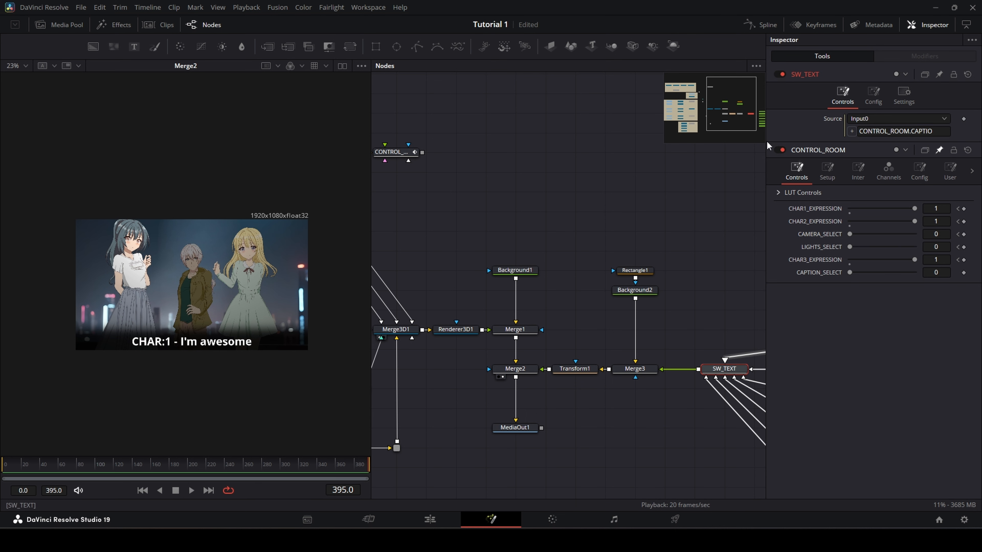
- Select the CONTROL_ROOM node and widen the viewer to show the composite and its caption larger
drag(561, 238, 586, 218)
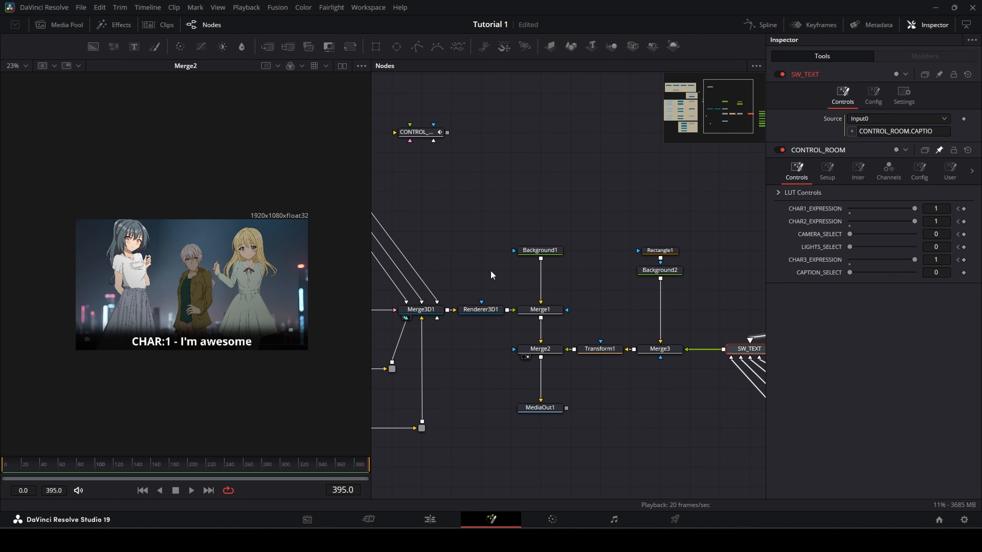
click(420, 133)
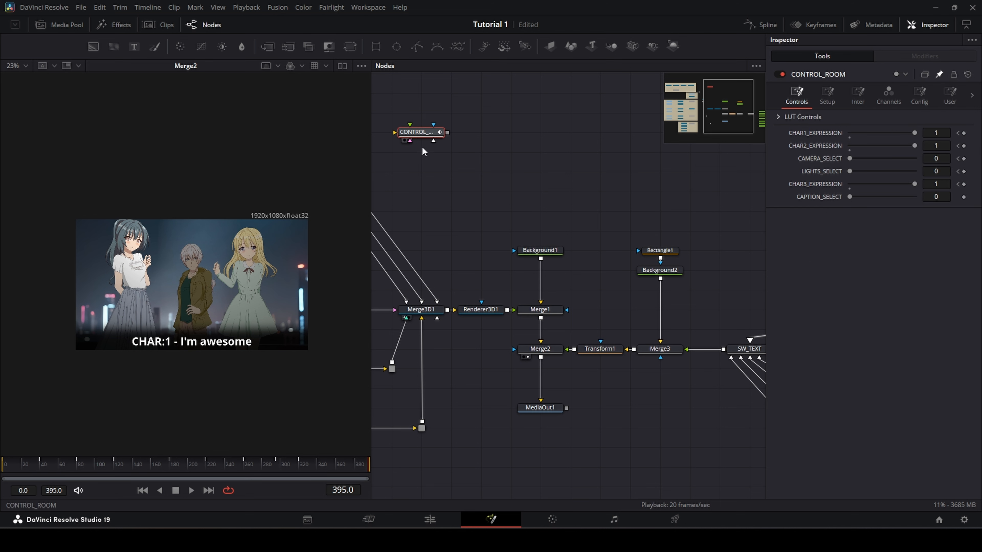
drag(488, 464, 648, 449)
drag(372, 335, 578, 335)
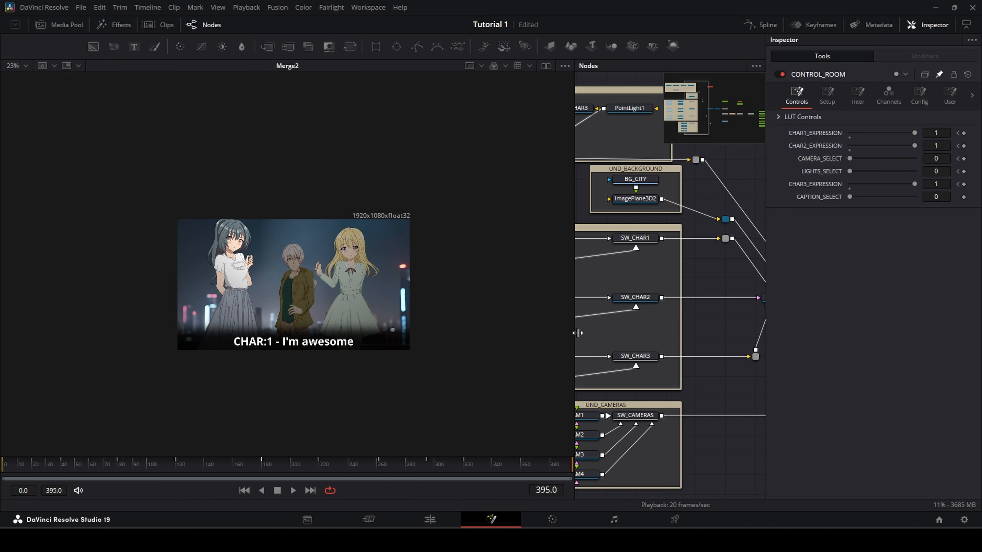
scroll(344, 347, up, 2)
scroll(343, 347, down, 2)
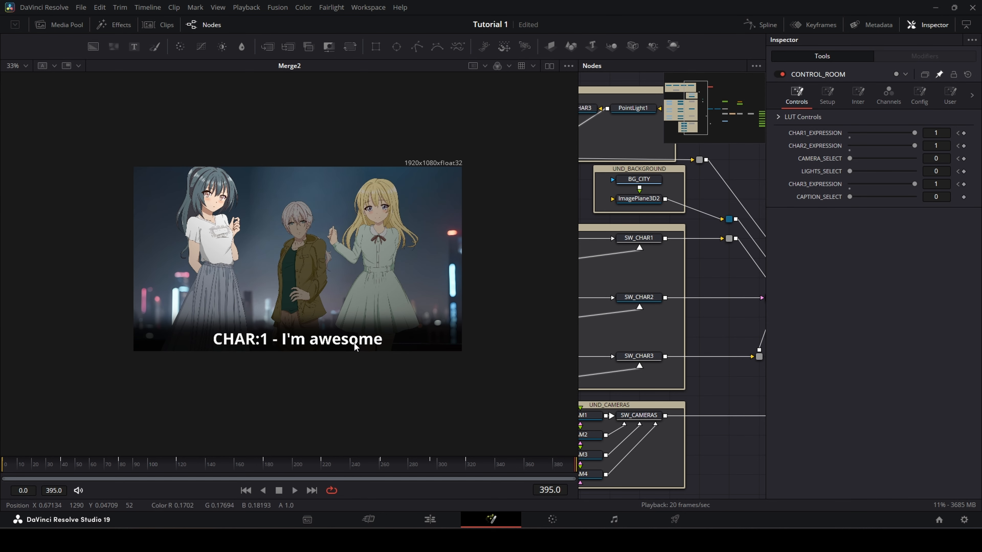
- Keyframe CAPTION_SELECT on frame 0 with the value 6
drag(59, 472, 0, 471)
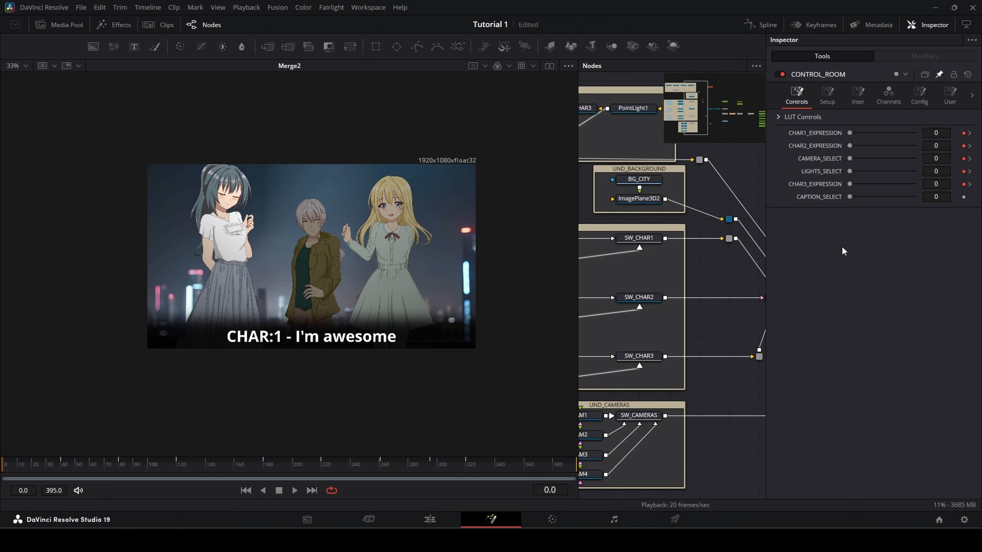
click(964, 197)
drag(851, 196, 962, 209)
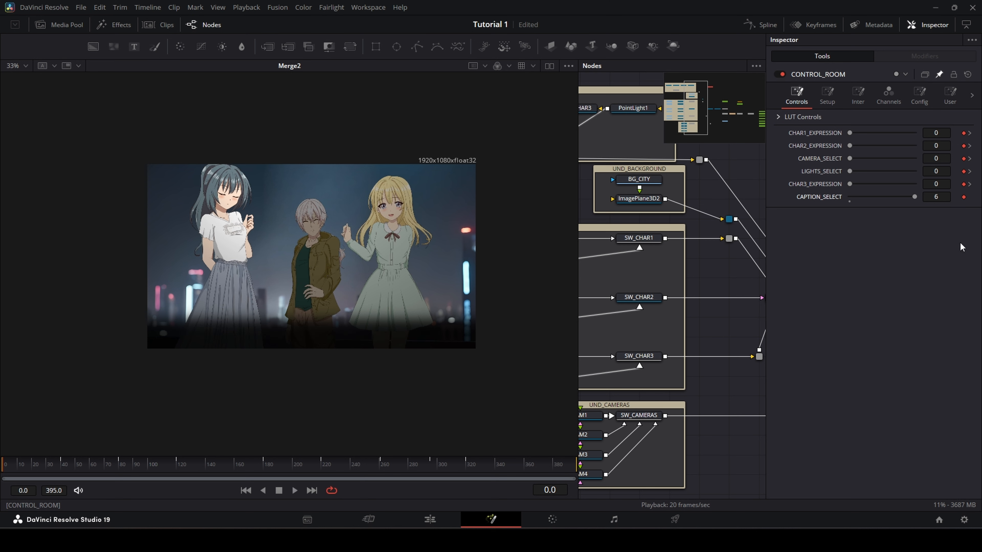
- Keyframe CAPTION_SELECT at 0 on frame 40 and at 1 on frame 80
click(47, 469)
click(61, 469)
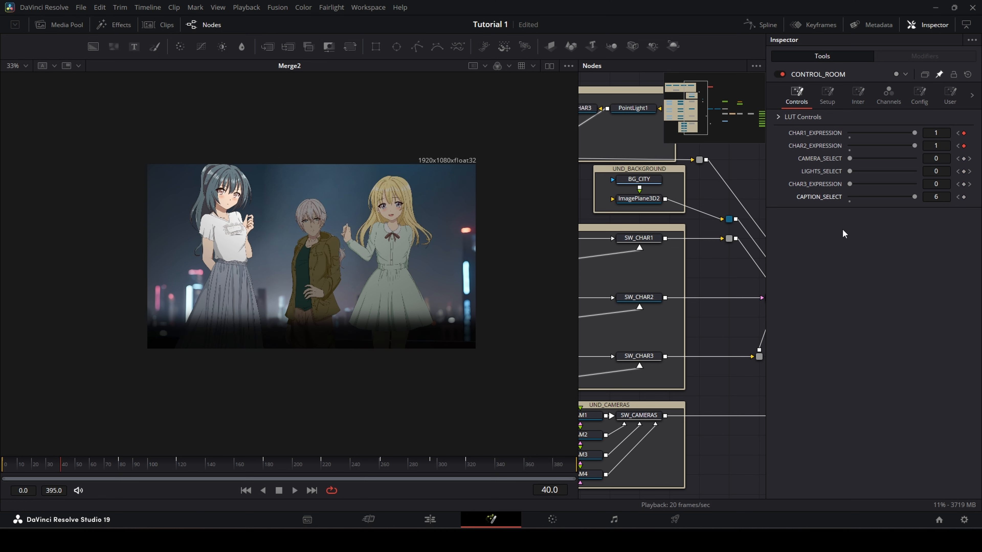
drag(916, 196, 607, 239)
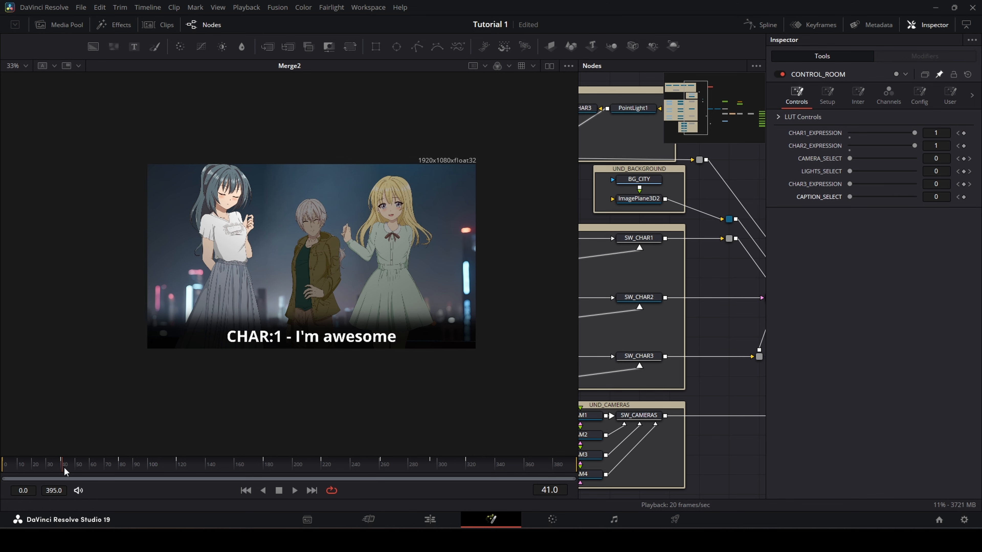
drag(64, 466, 117, 471)
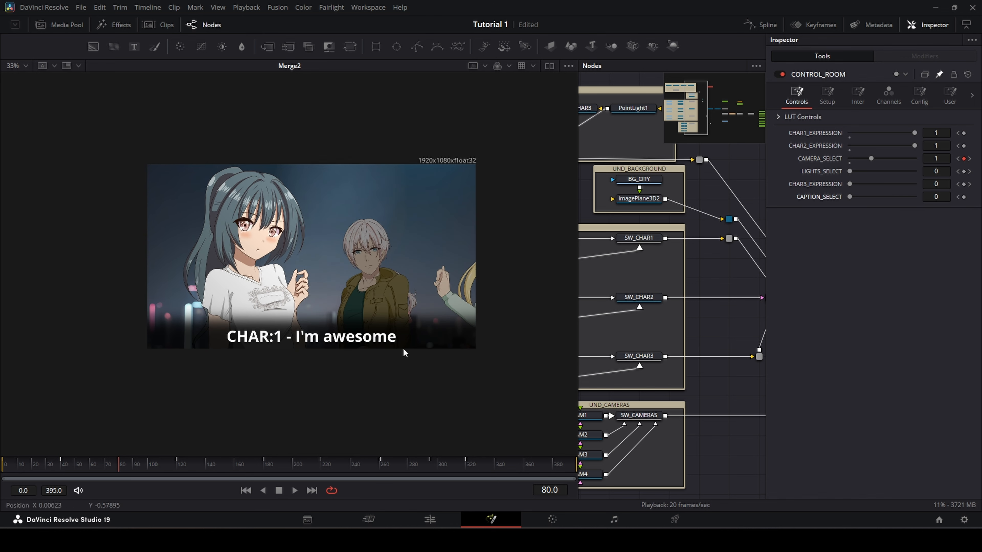
mouse_move(850, 197)
mouse_down()
mouse_move(869, 196)
mouse_move(844, 196)
mouse_move(861, 199)
mouse_up()
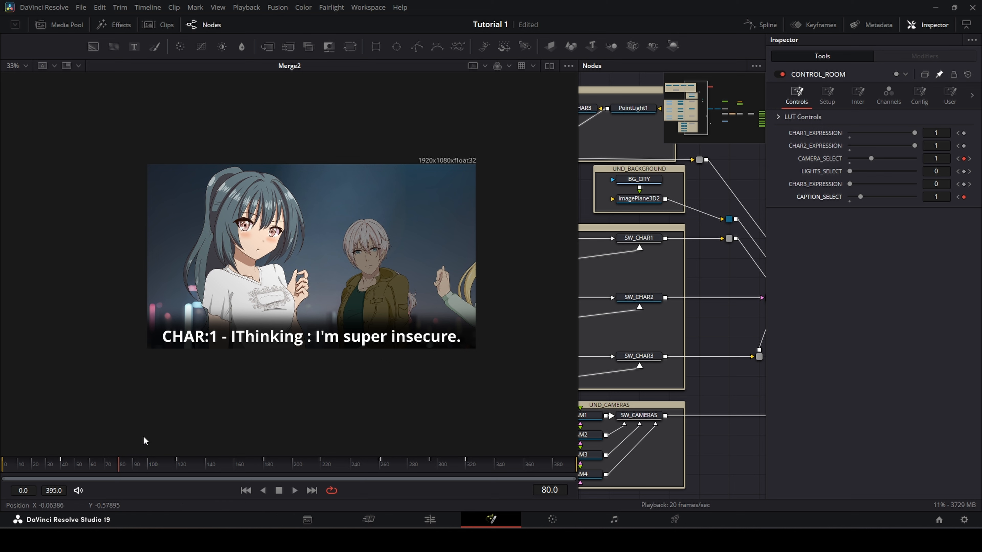
- Step between the CAPTION_SELECT keyframes on frames 0 and 40, and remove the one on frame 40
drag(118, 469, 61, 468)
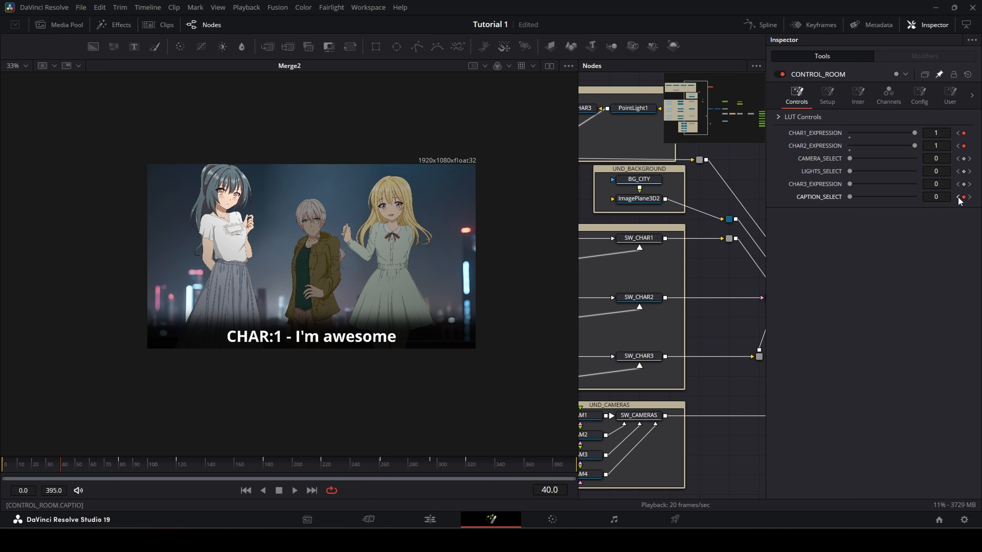
click(958, 198)
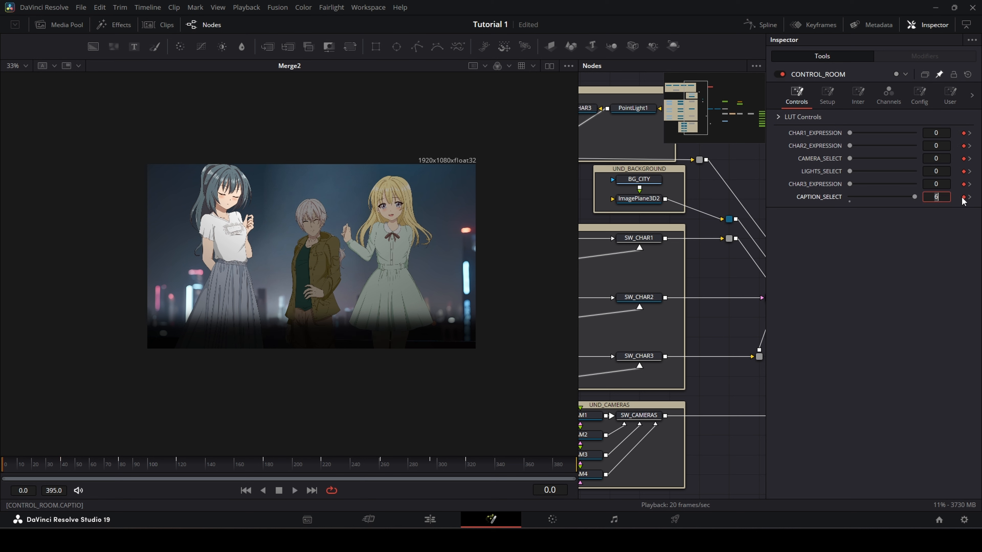
click(972, 197)
click(971, 198)
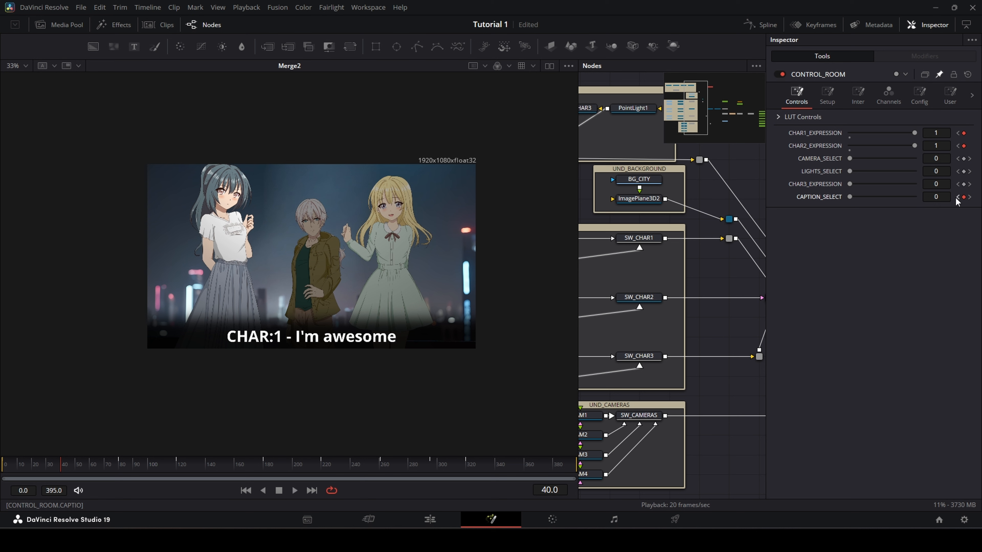
click(964, 197)
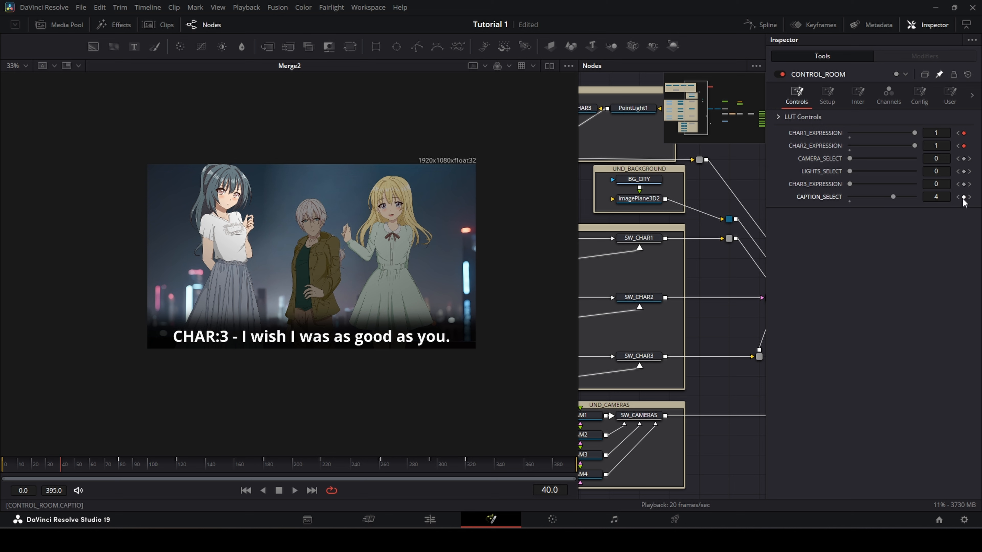
- Try CAPTION_SELECT at 0 and at 6 on frame 40, and delete the resulting keyframe
drag(894, 196, 842, 195)
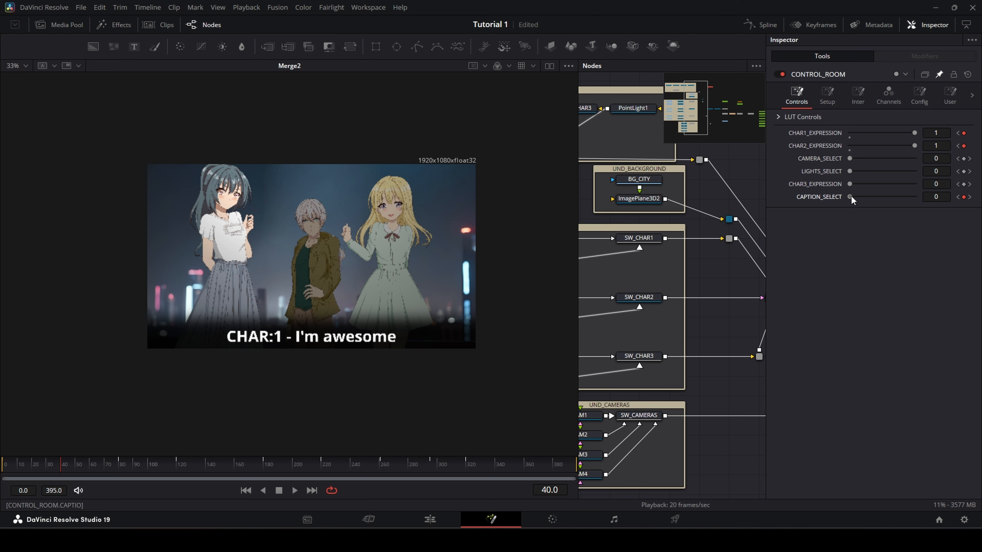
drag(850, 196, 915, 197)
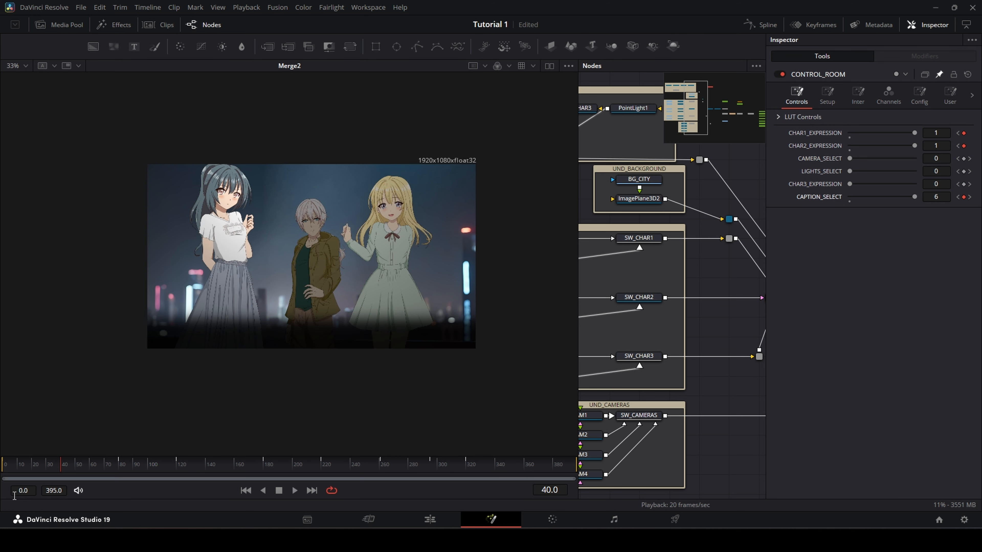
click(964, 197)
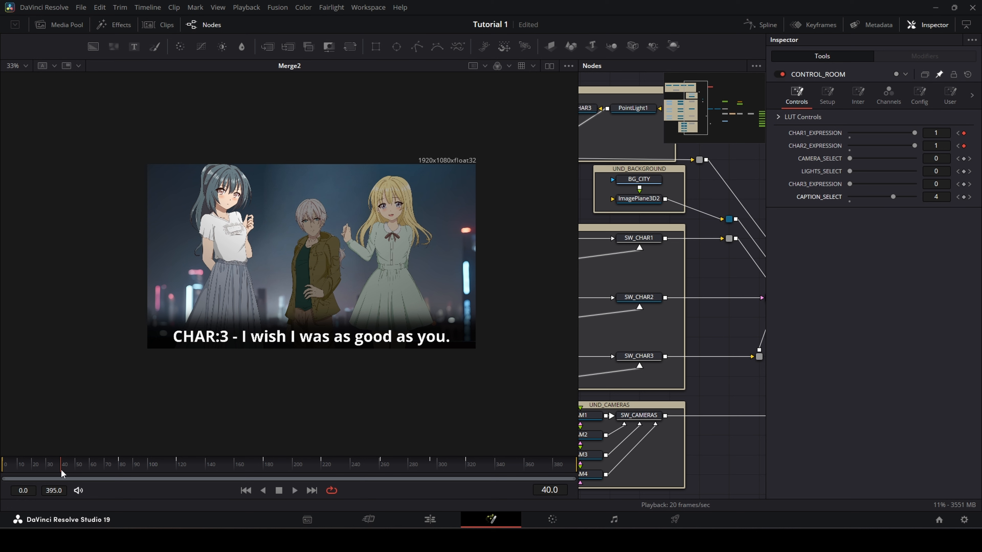
- Set the CAPTION_SELECT keyframe on frame 80 to 0
mouse_move(61, 468)
mouse_down()
mouse_move(83, 468)
mouse_move(61, 467)
mouse_up()
mouse_move(60, 467)
mouse_down()
mouse_move(69, 467)
mouse_move(61, 469)
mouse_up()
drag(61, 467, 119, 464)
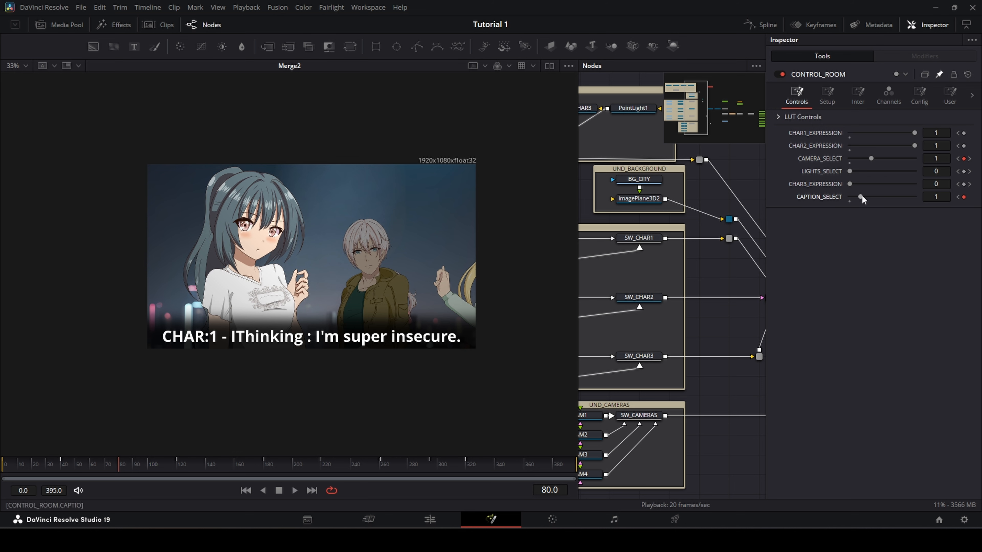
drag(861, 195, 851, 194)
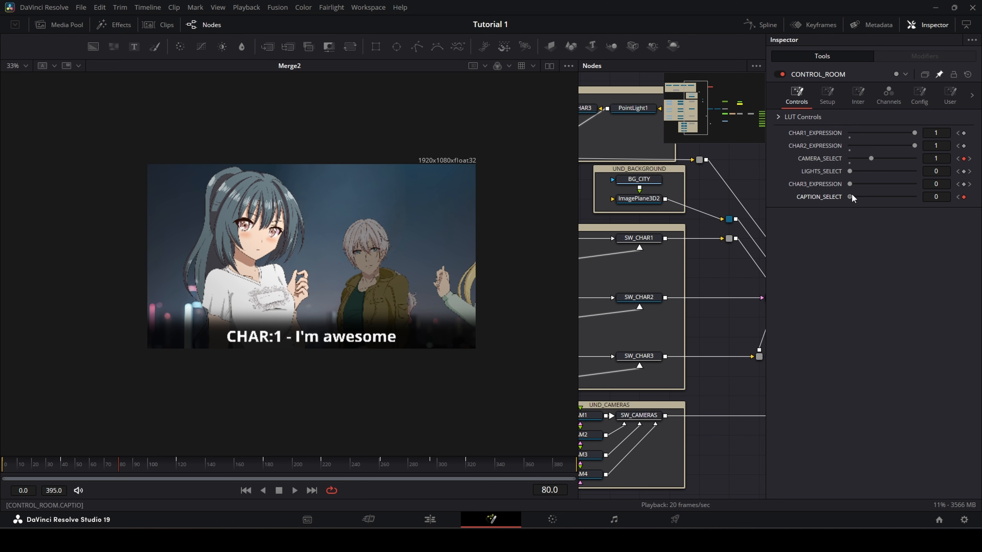
- Keyframe CAPTION_SELECT at 1 on frame 120 and at 2 on frame 180
drag(120, 473, 175, 468)
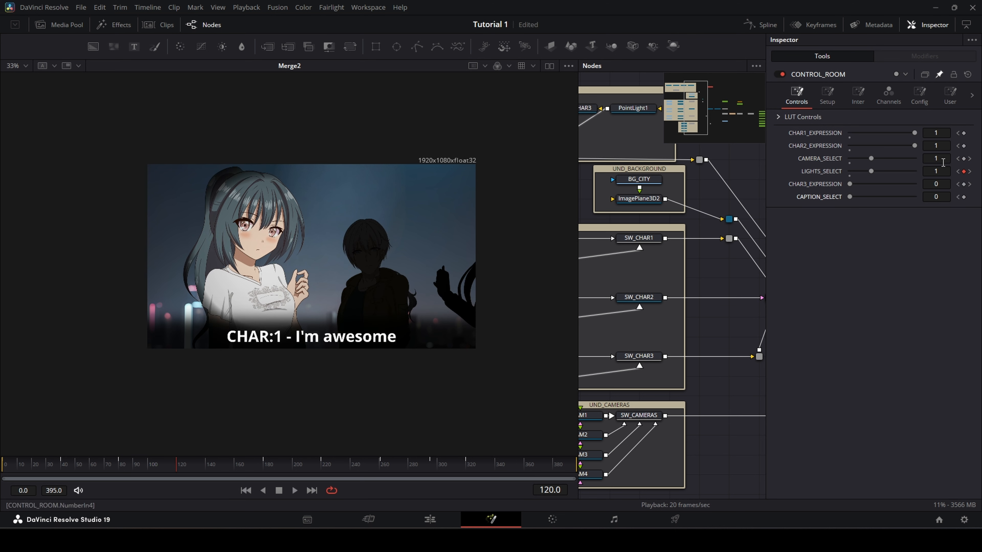
drag(850, 197, 862, 196)
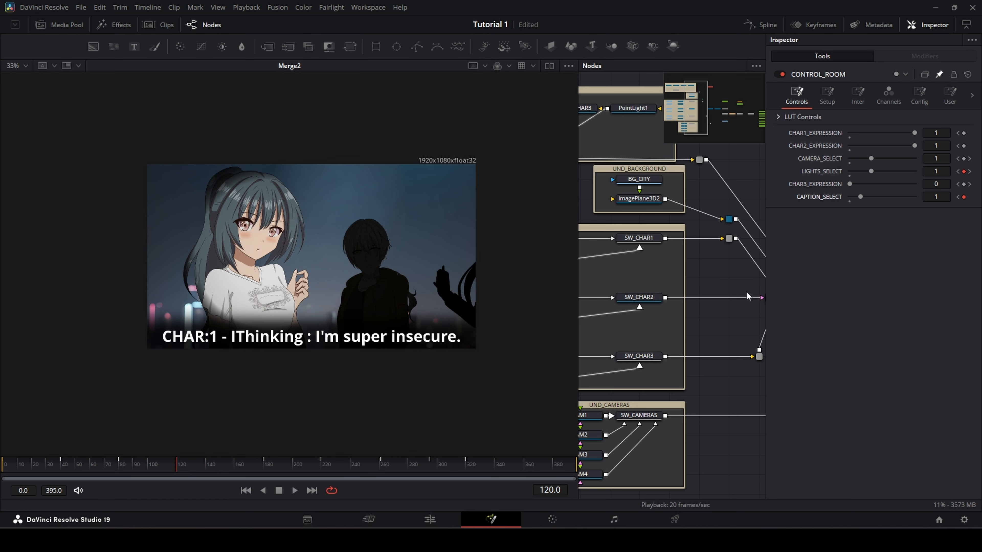
drag(178, 469, 265, 470)
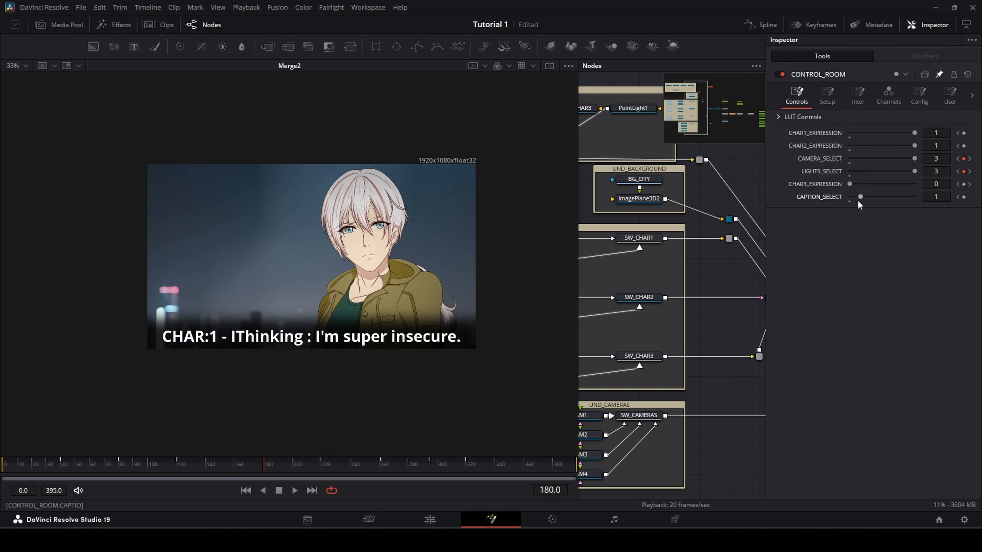
drag(860, 197, 871, 197)
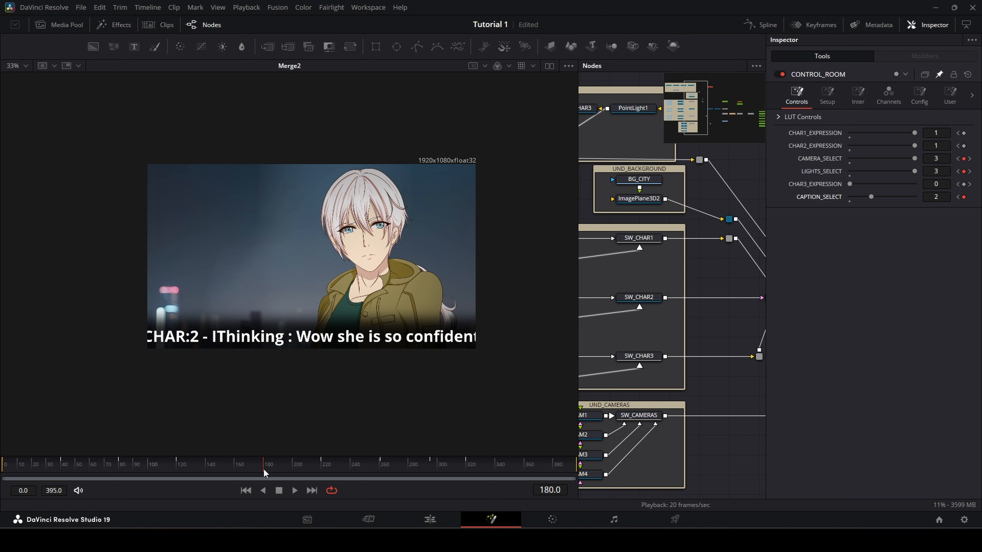
- Keyframe CAPTION_SELECT at 3 on frame 220 and at 4 on frame 261
drag(279, 469, 321, 469)
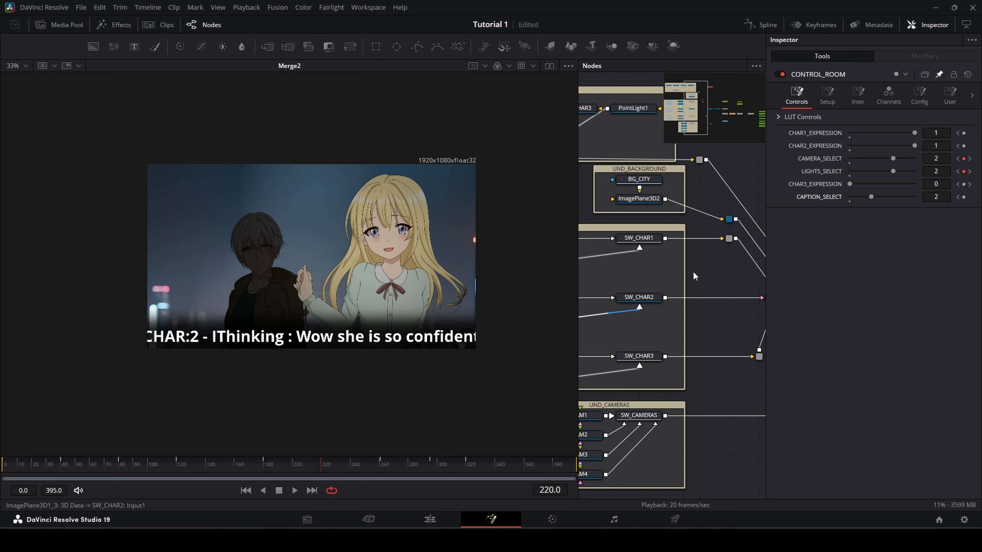
drag(872, 197, 883, 197)
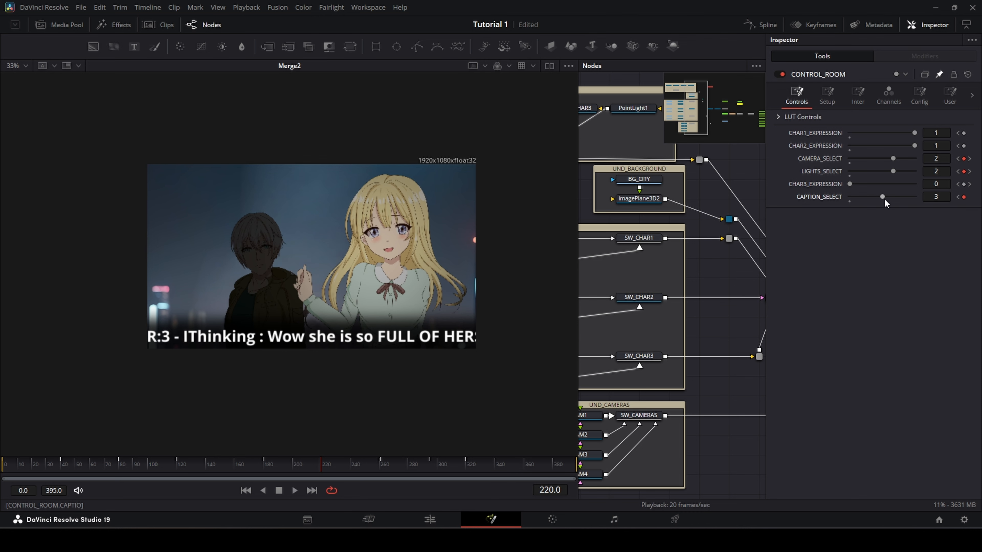
drag(321, 468, 383, 471)
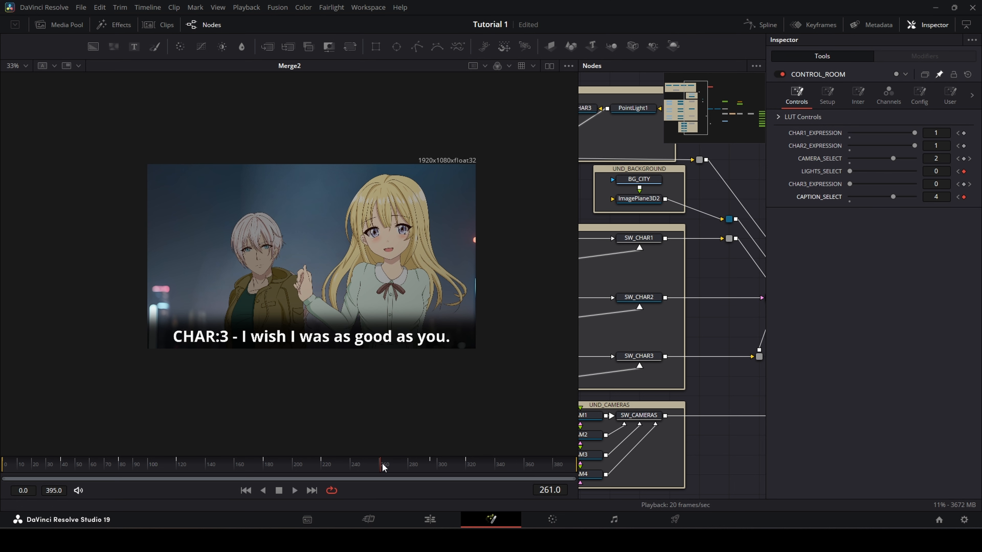
- Keyframe CAPTION_SELECT at 5 on frame 295 and at 6 on frame 320
drag(383, 470, 432, 467)
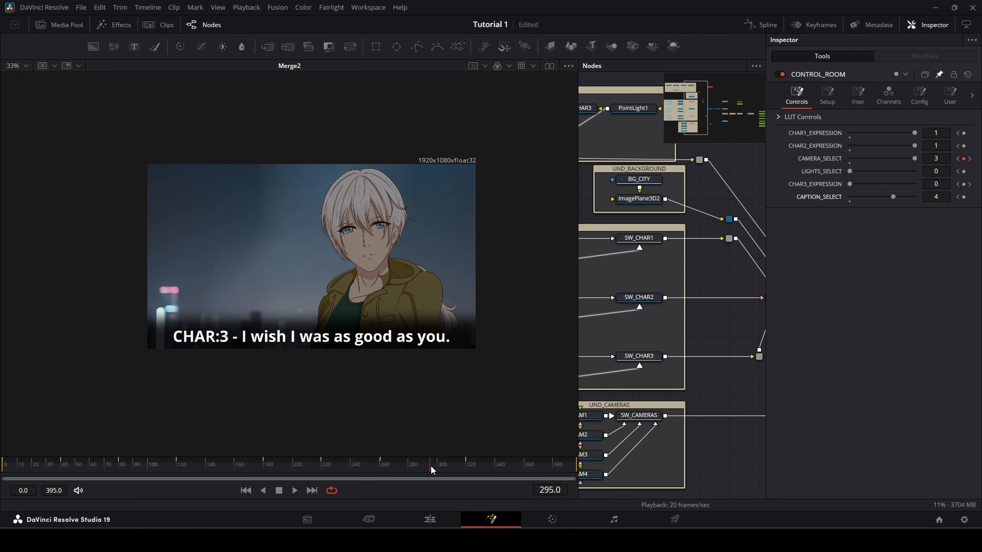
drag(894, 197, 904, 197)
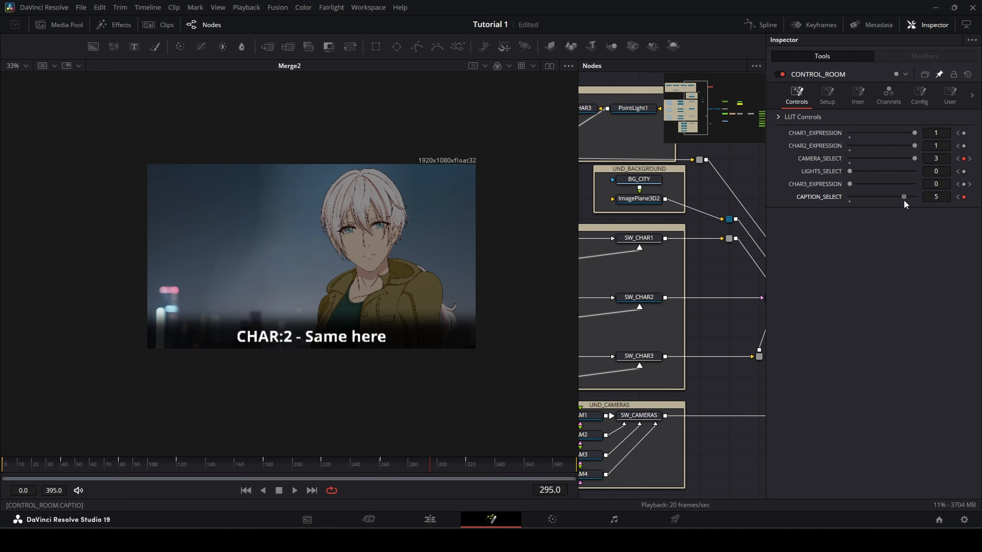
drag(429, 471, 467, 469)
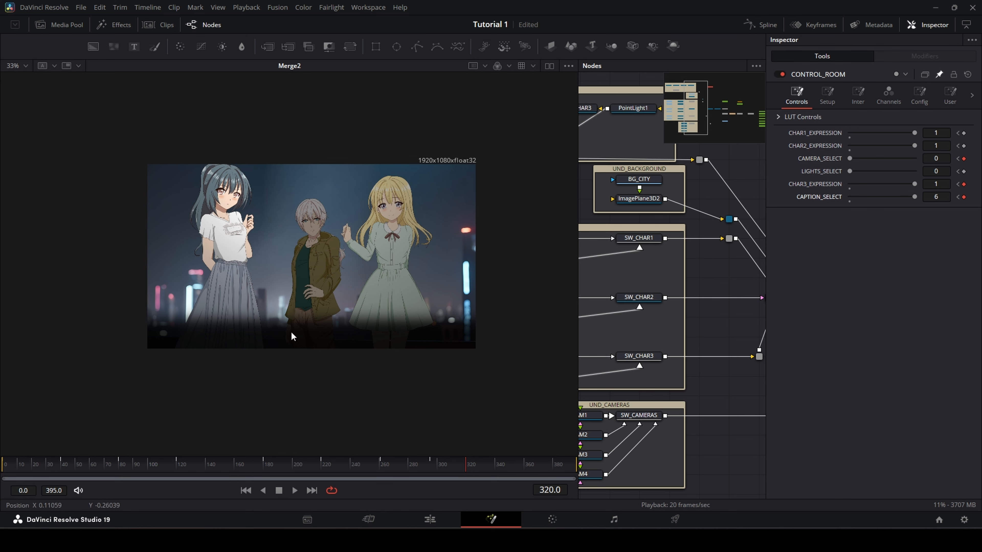
- Open the spline curves and hide every CONTROL_ROOM curve except CAPTION_SELECT
click(767, 25)
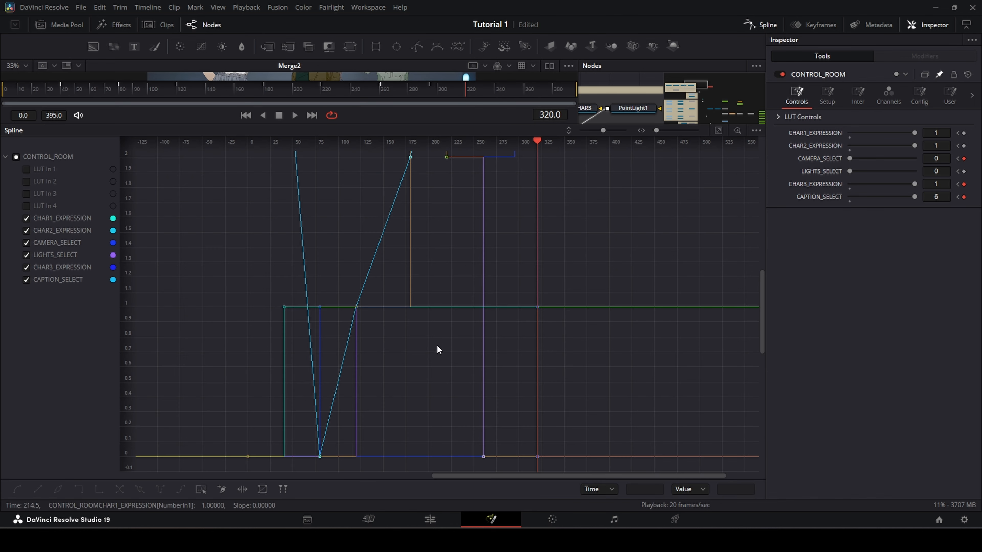
scroll(460, 322, right, 3)
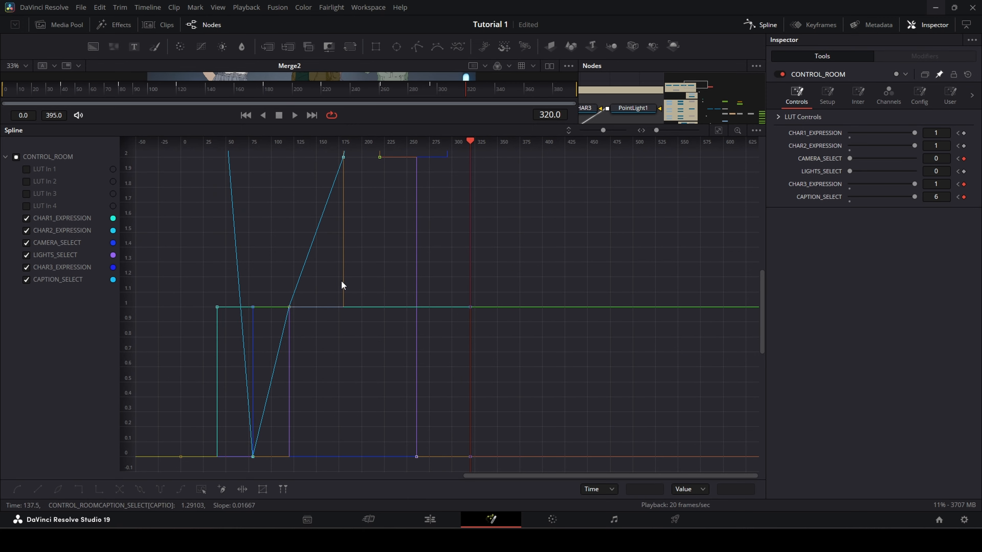
scroll(350, 286, down, 5)
click(26, 218)
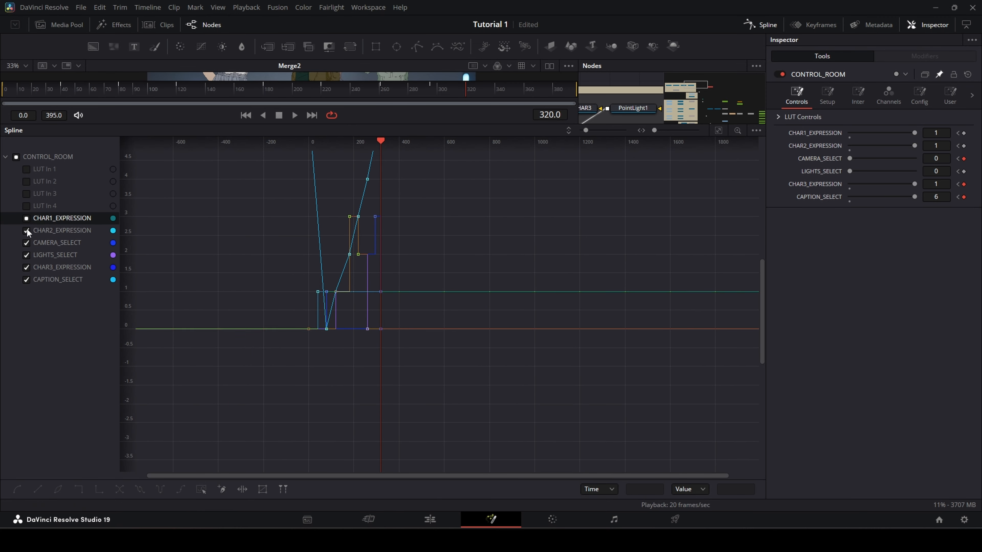
click(26, 230)
click(26, 243)
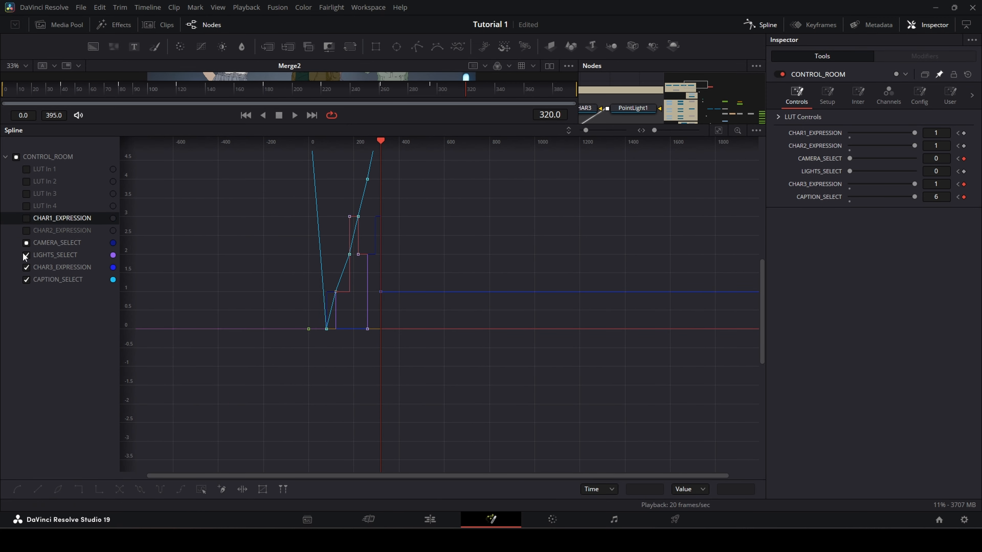
click(27, 255)
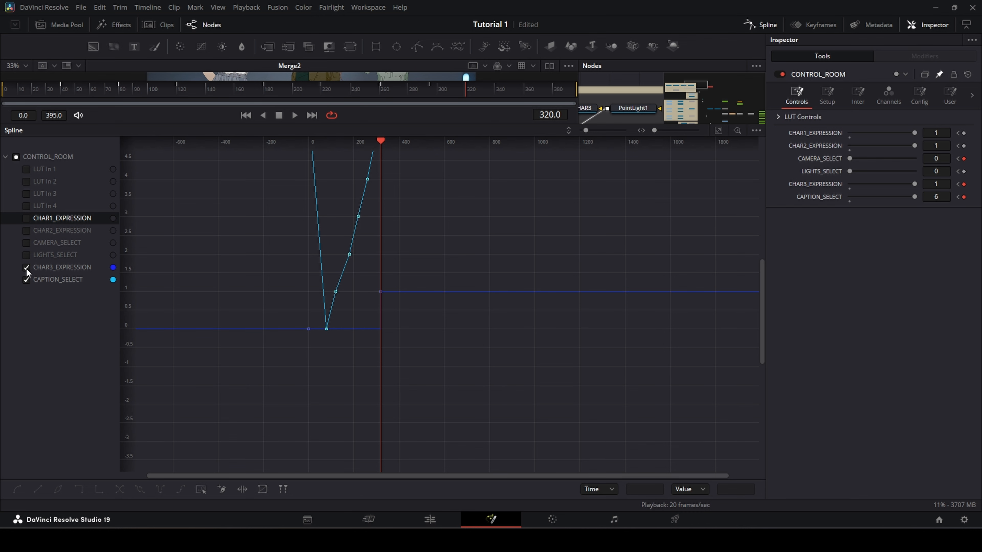
click(26, 267)
click(26, 267)
click(42, 279)
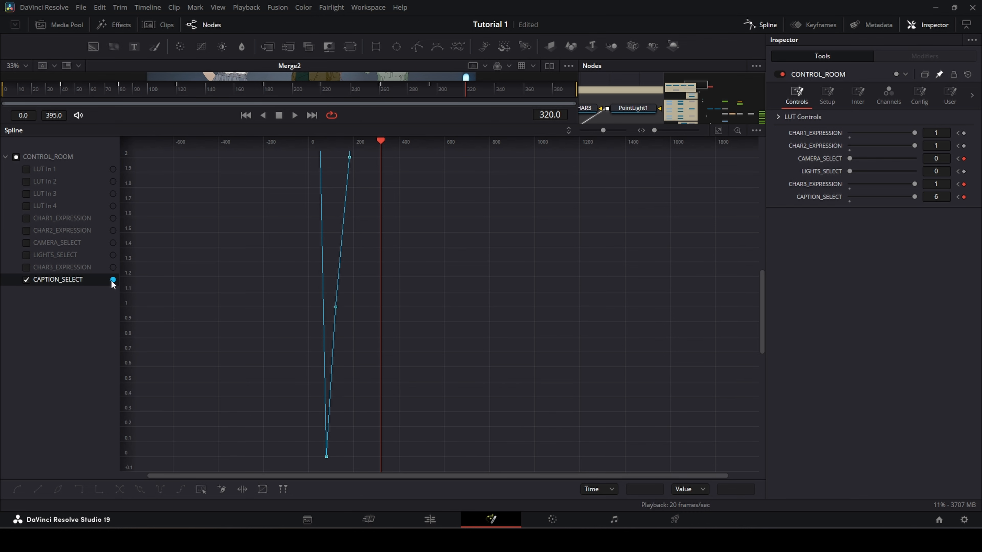
- Select all CAPTION_SELECT keyframes and apply Step In so each caption value holds until the next keyframe
scroll(429, 265, down, 5)
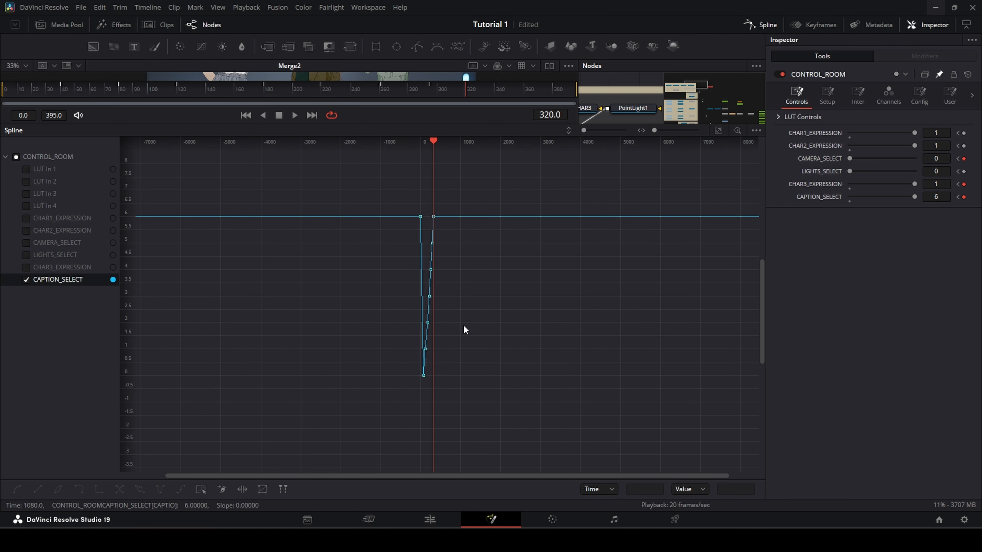
drag(389, 196, 479, 394)
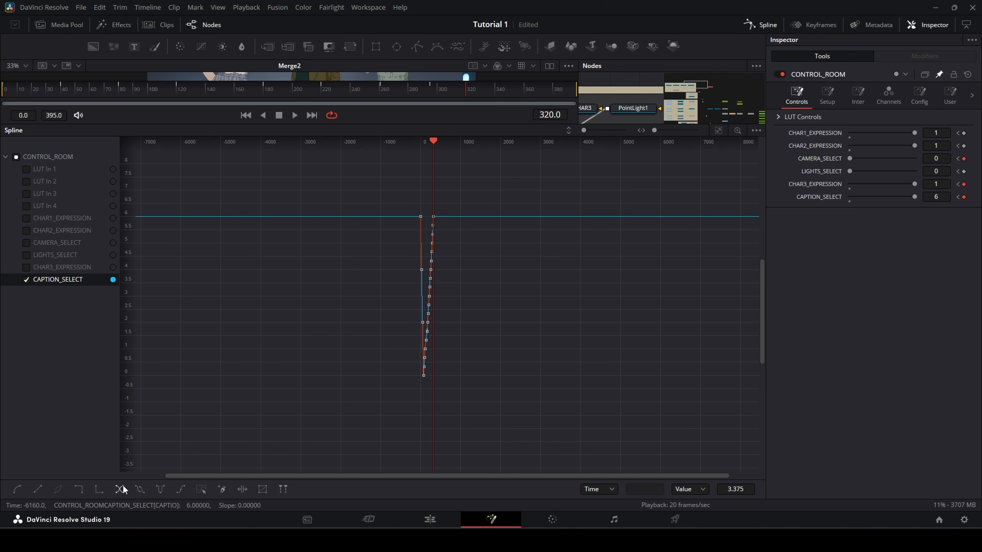
click(79, 490)
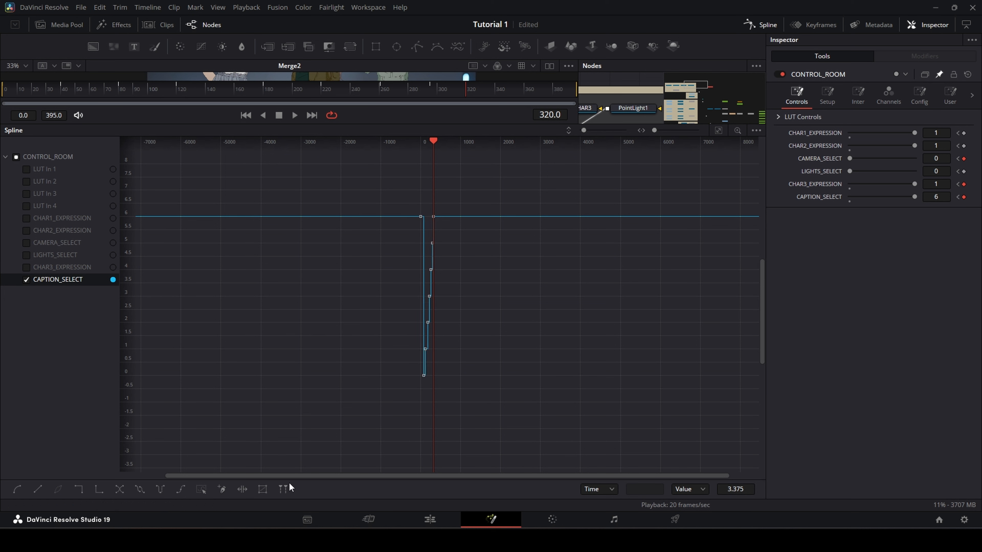
- Check the clip in the edit timeline, return to the Fusion composition, close the spline curves and play it from frame 0
click(444, 521)
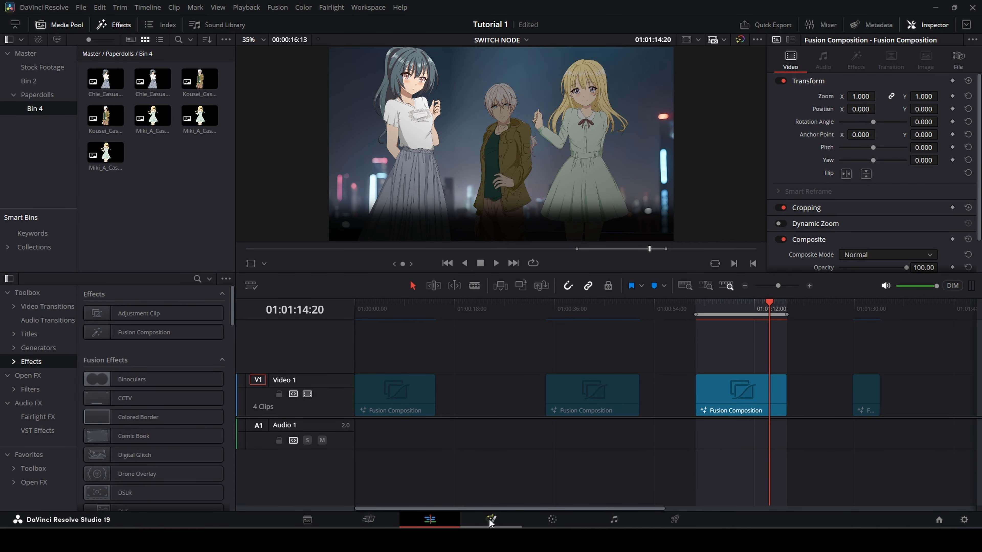
click(489, 519)
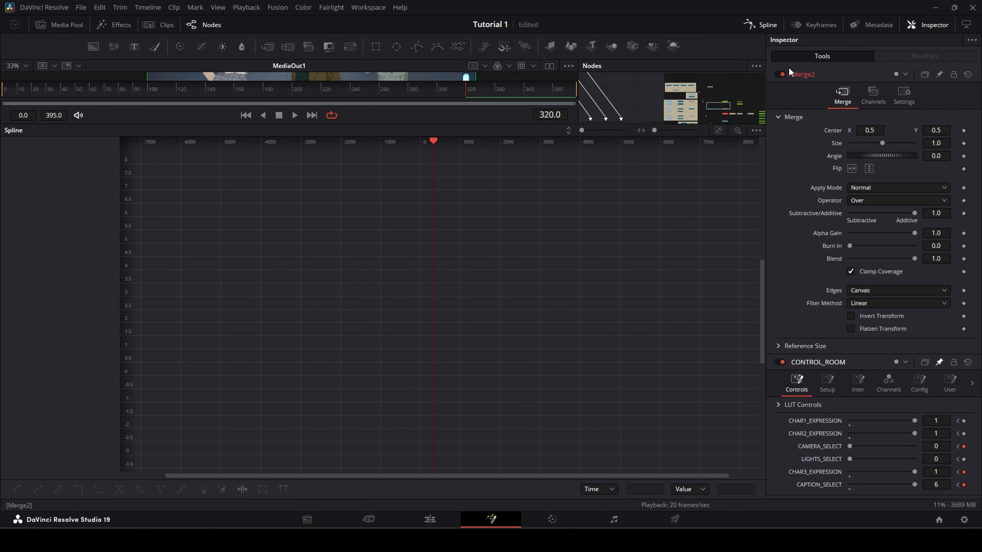
click(761, 25)
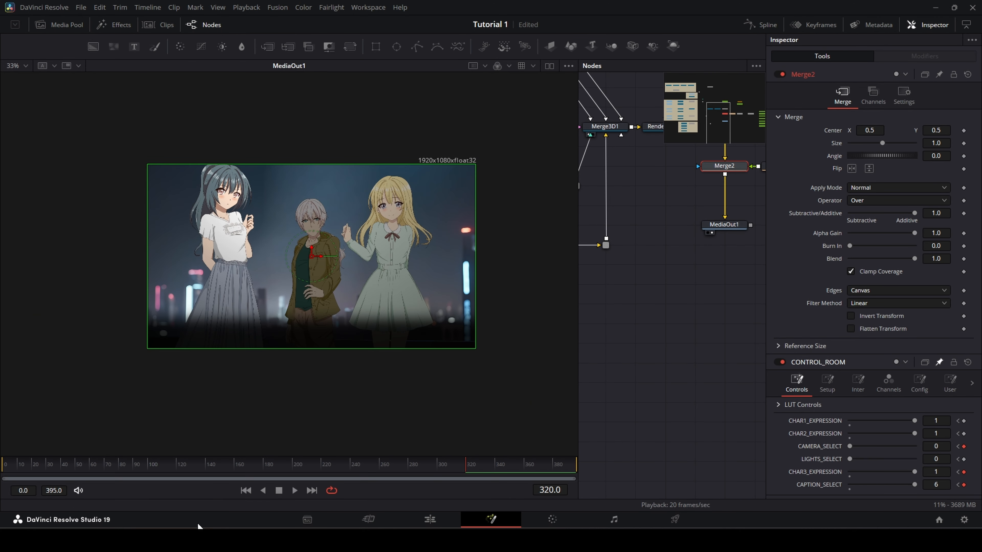
click(2, 472)
key(space)
key(space)
- Examine the Text1 caption settings, the SW_TEXT source expression and the text nodes connected to the switch
drag(716, 282, 603, 437)
drag(692, 390, 547, 392)
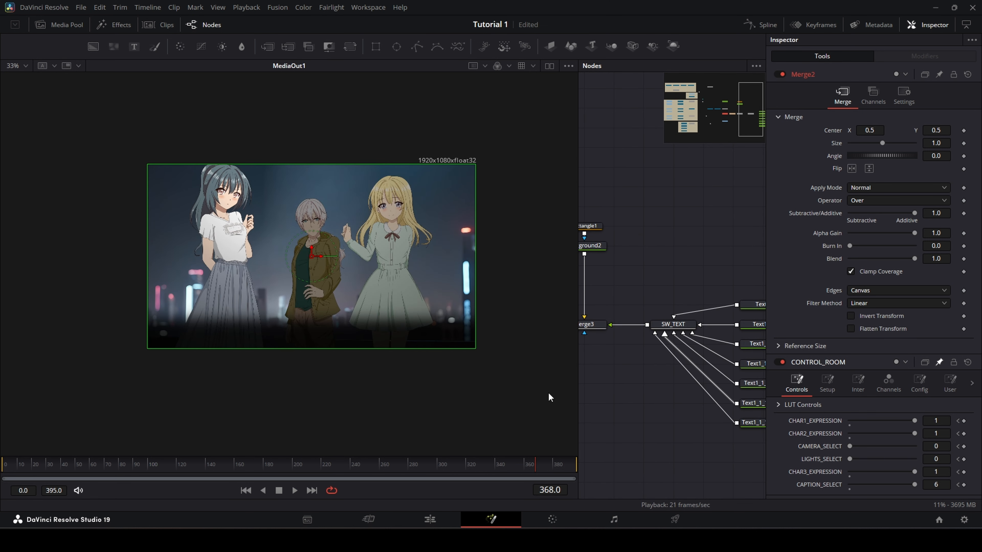
drag(655, 394, 616, 392)
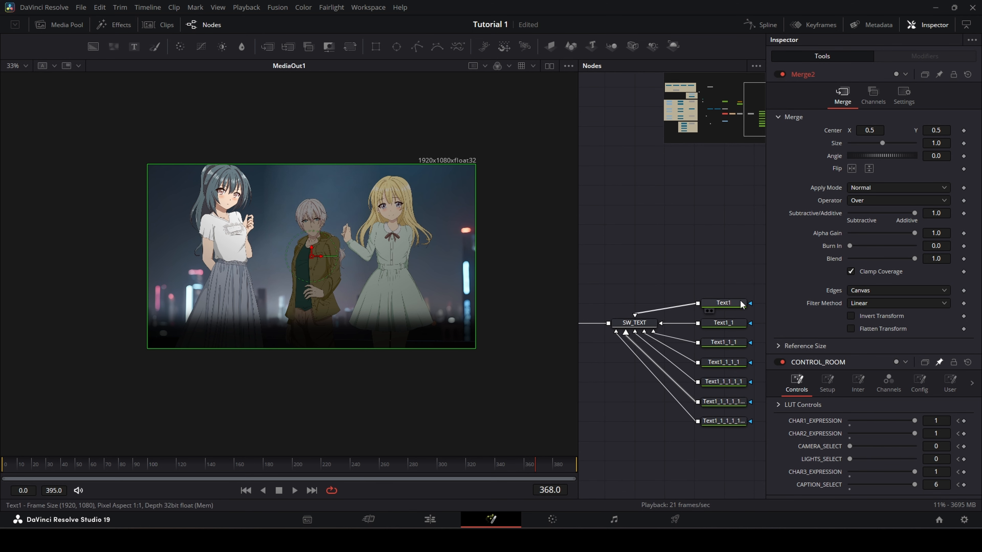
click(724, 303)
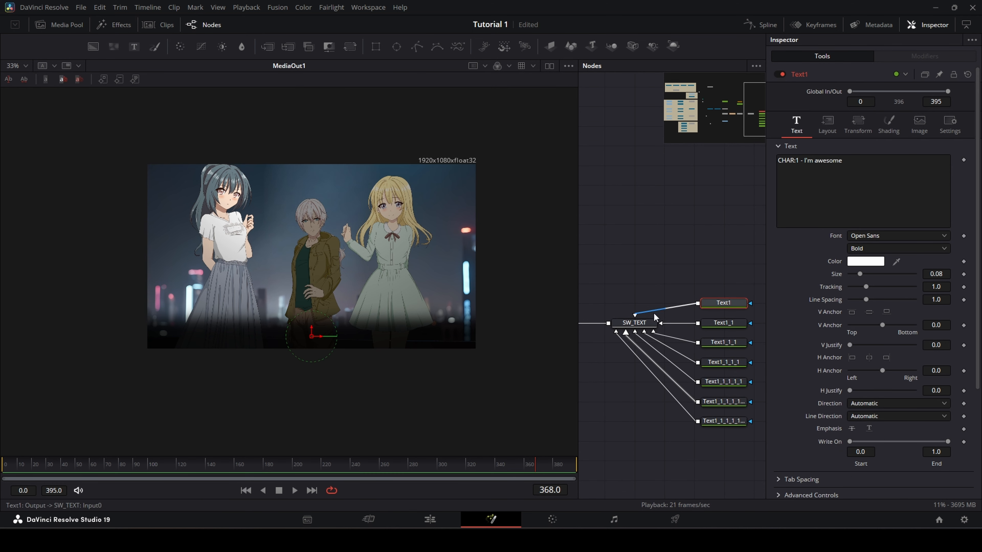
drag(629, 332, 648, 337)
click(650, 328)
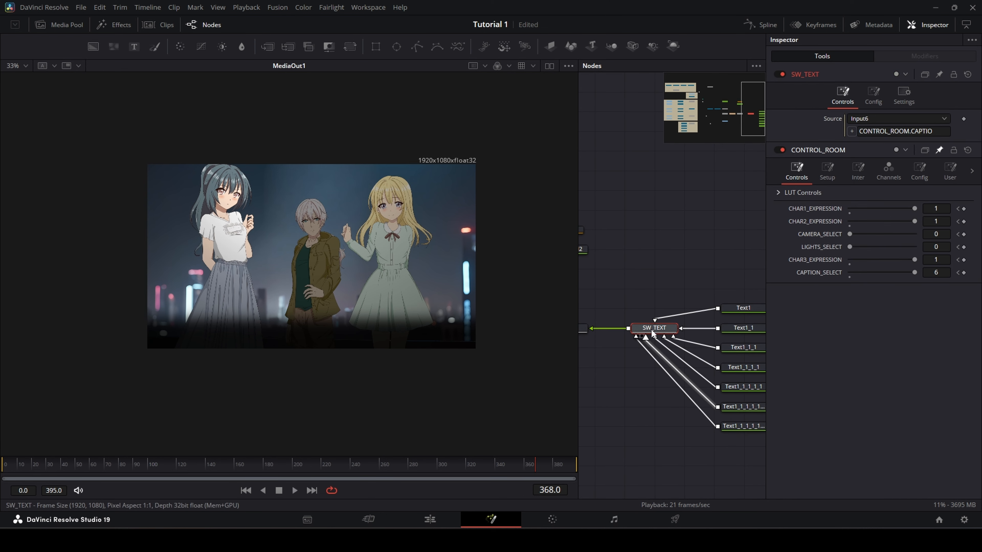
scroll(639, 343, down, 2)
scroll(643, 344, up, 2)
drag(644, 344, 586, 326)
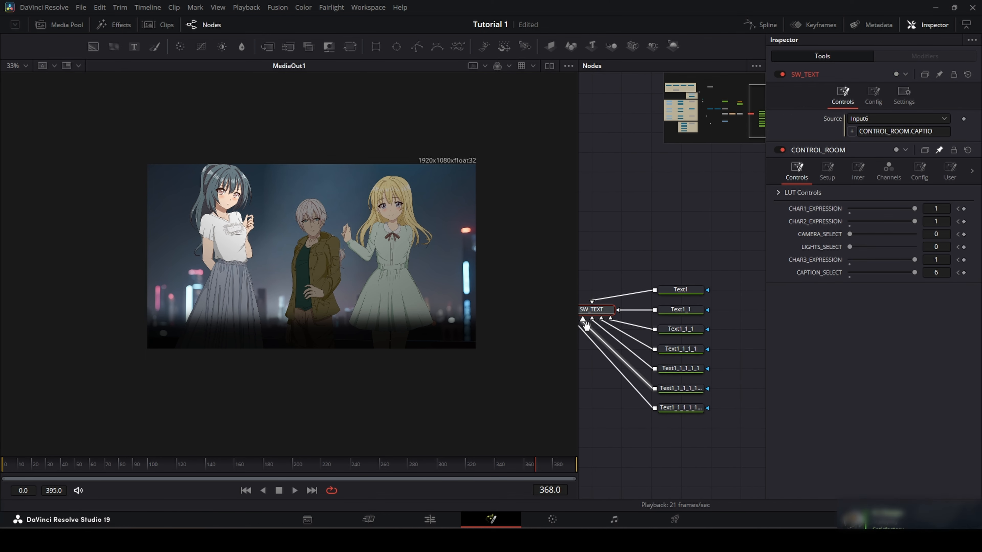
- Move SW_TEXT and all its text nodes away from Merge3 and insert a Transform node between SW_TEXT and Merge3
drag(647, 259, 721, 466)
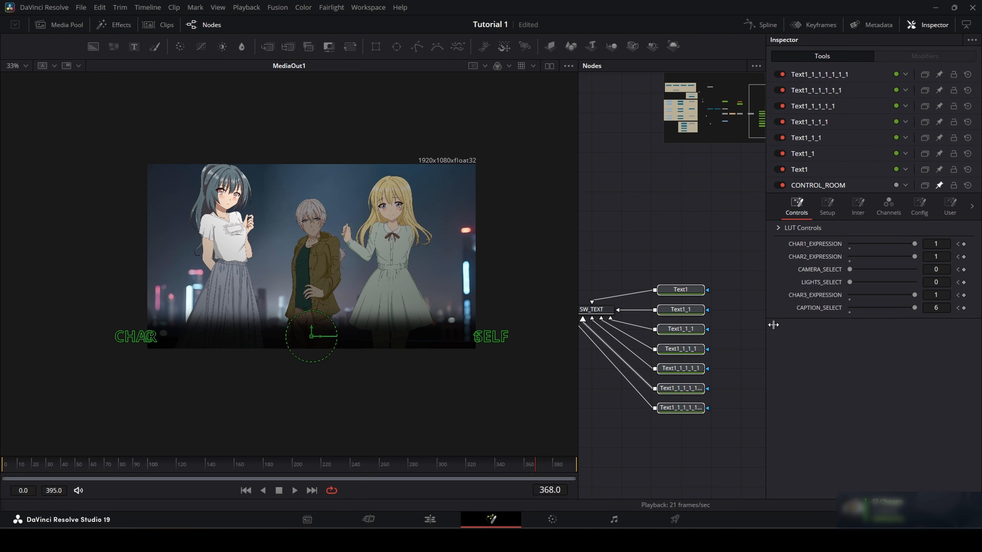
drag(679, 253, 783, 246)
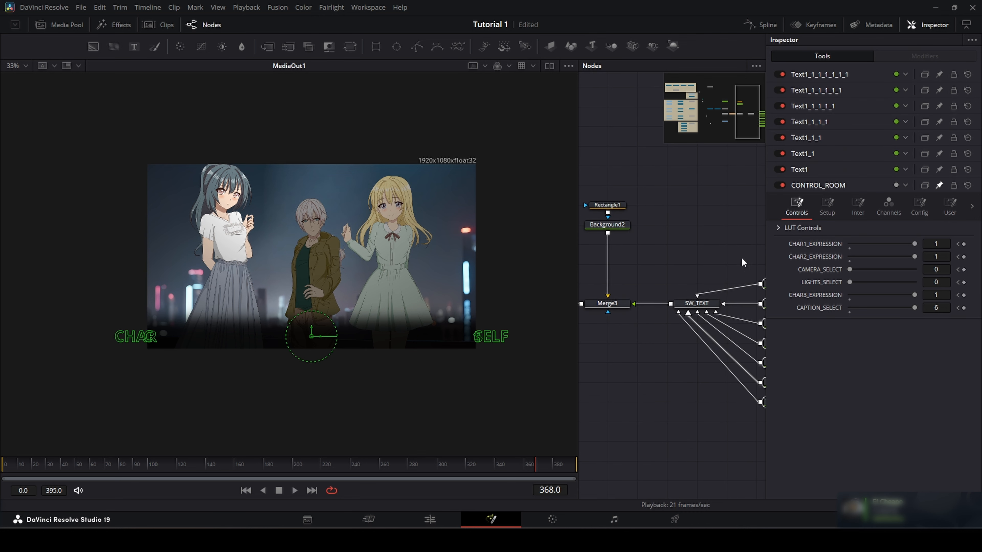
drag(644, 287, 592, 269)
drag(615, 232, 767, 435)
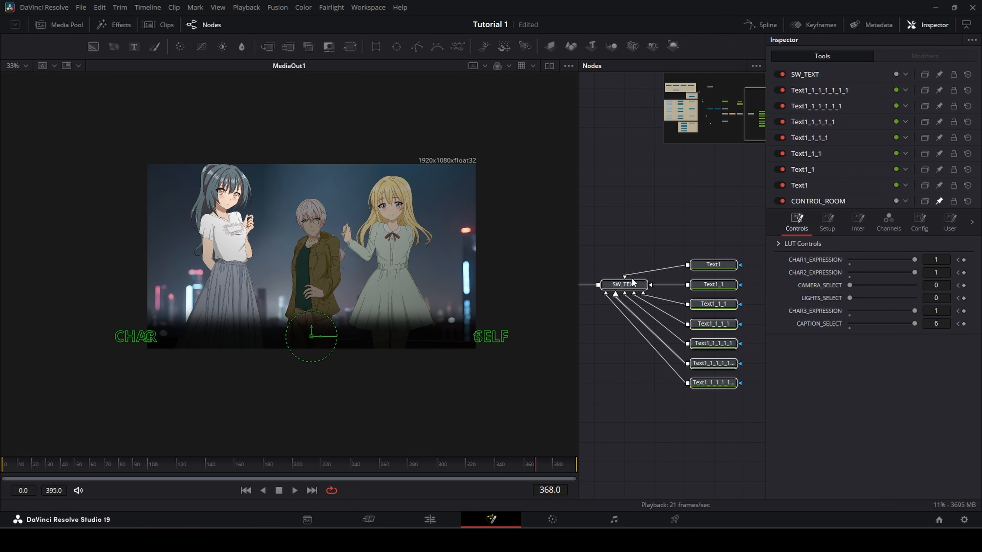
drag(632, 283, 687, 283)
click(642, 328)
drag(657, 332, 563, 349)
drag(639, 303, 759, 299)
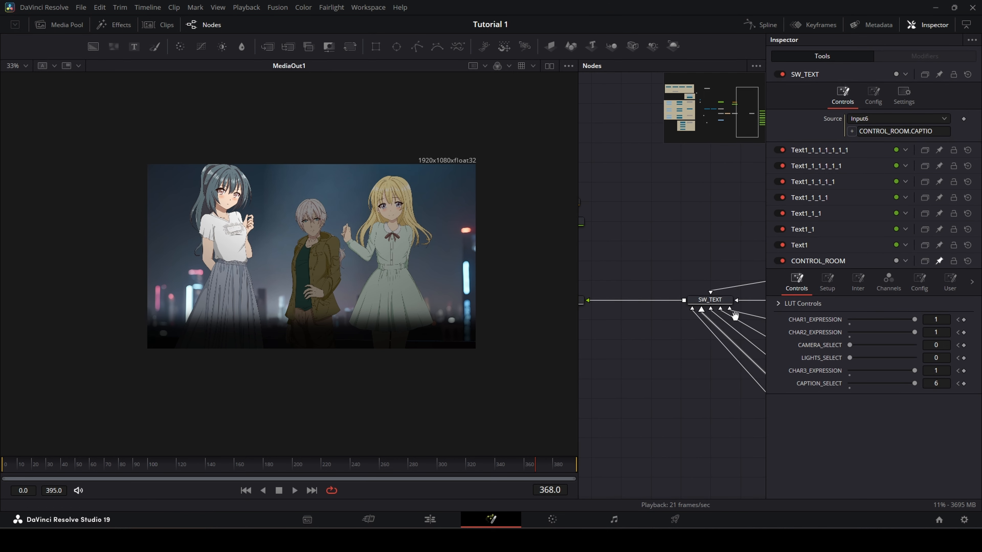
drag(350, 47, 637, 300)
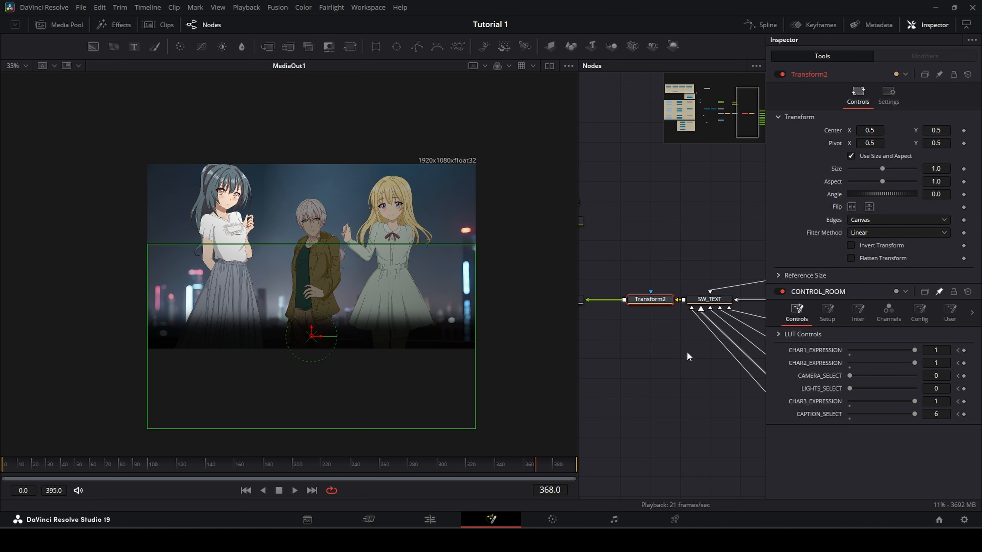
- Set the new Transform's size to 0.77 using the long CHAR:2 caption on frame 195 as the reference
drag(174, 472, 285, 467)
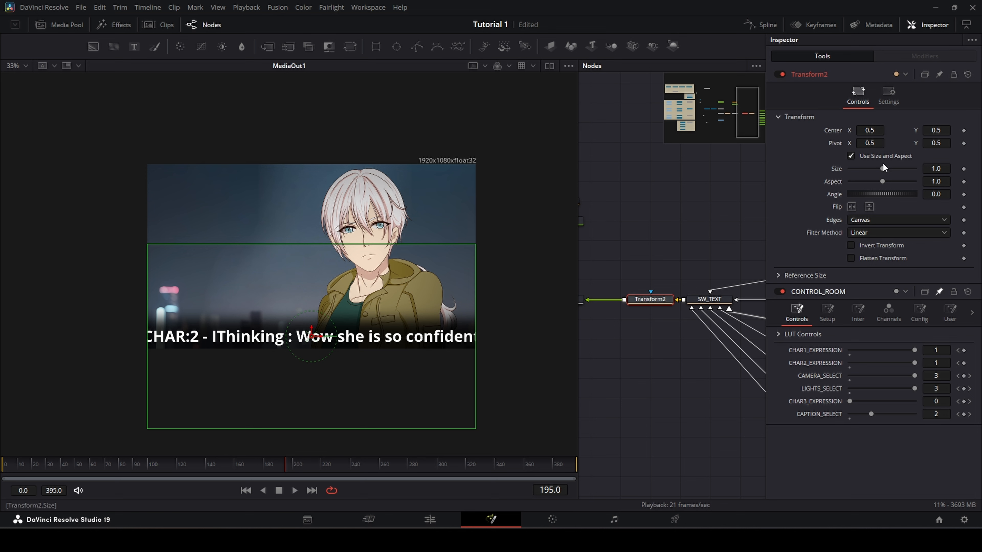
drag(883, 169, 876, 168)
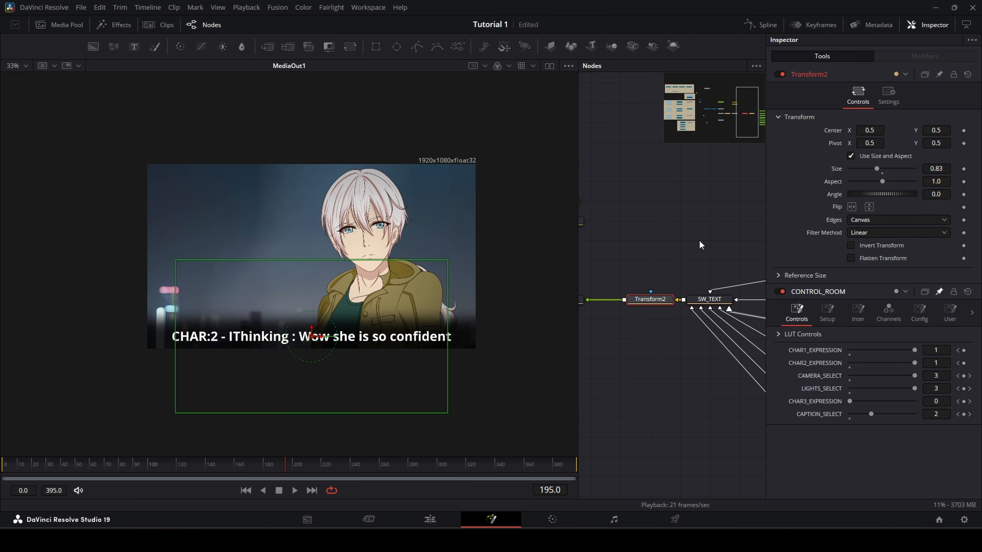
drag(708, 247, 598, 227)
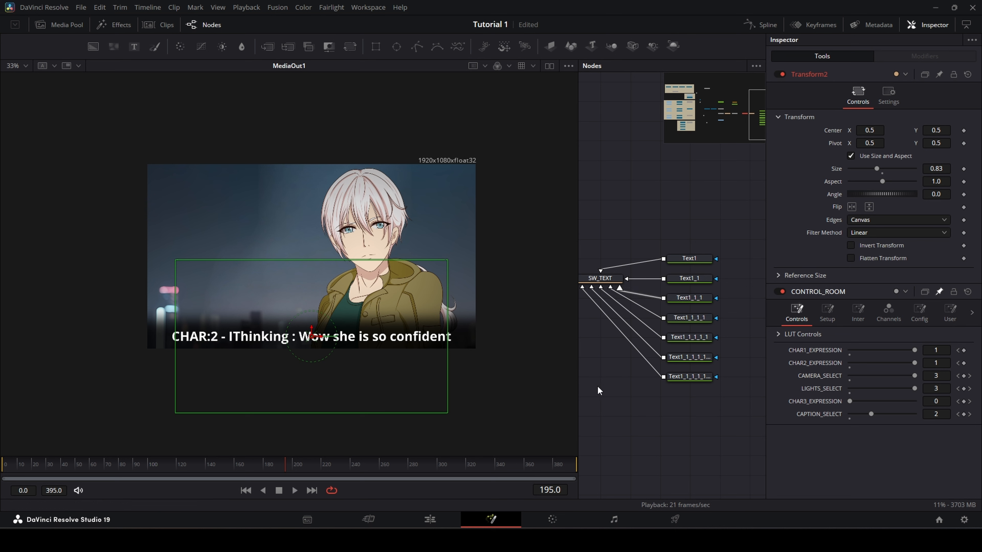
drag(623, 399, 726, 383)
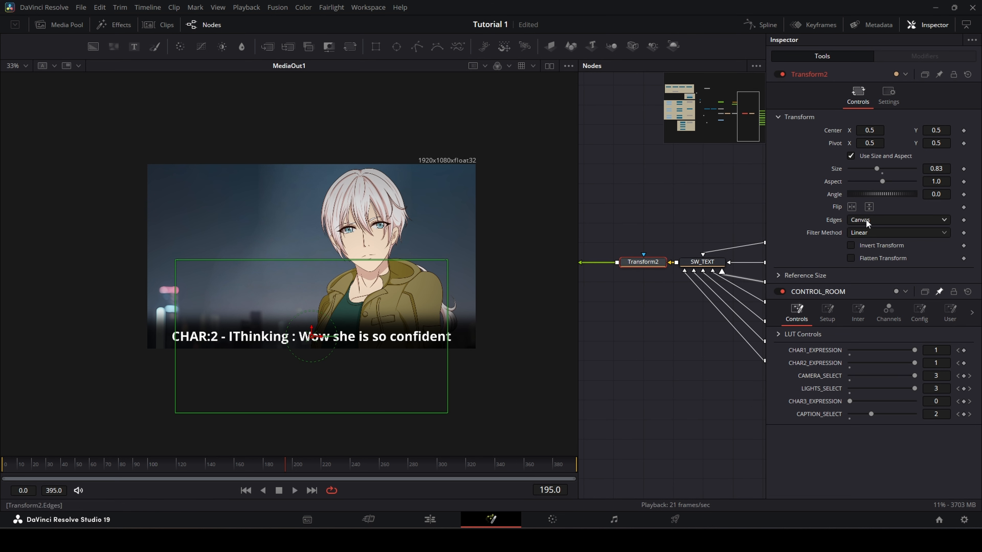
drag(877, 168, 875, 167)
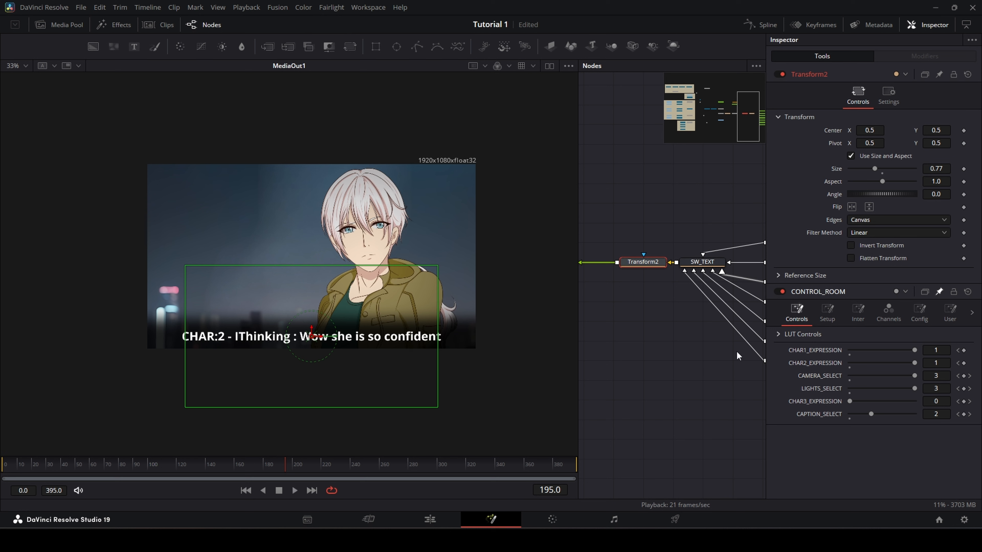
scroll(669, 361, down, 2)
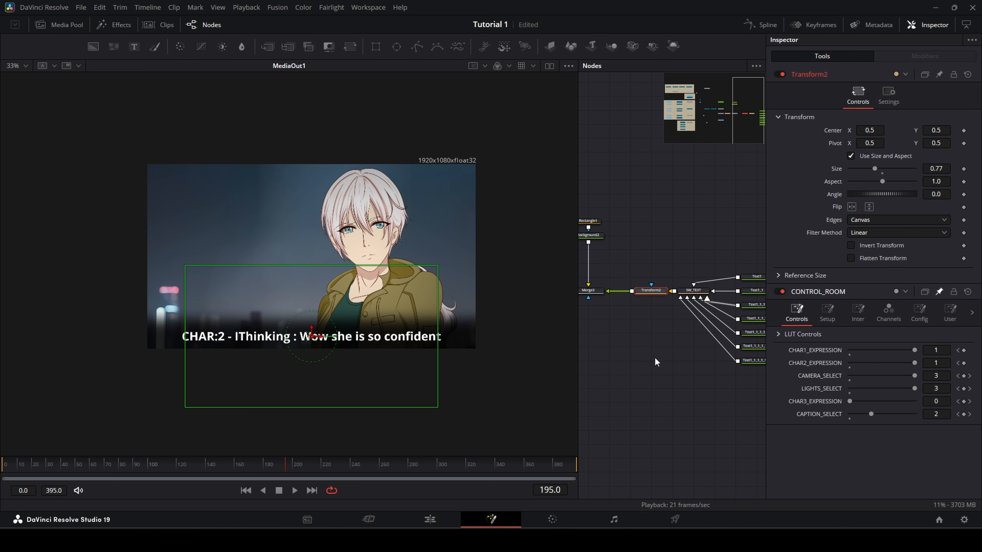
drag(655, 357, 785, 404)
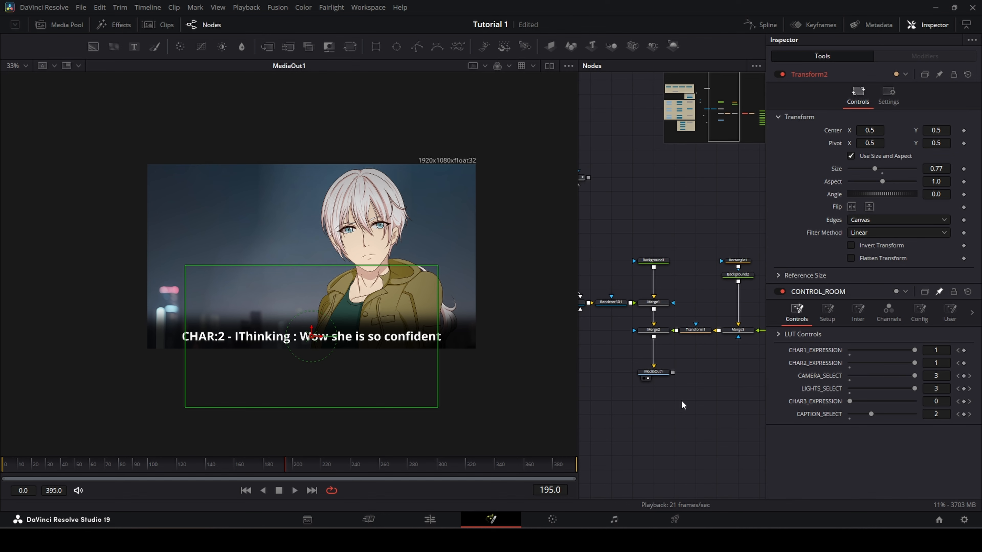
- Examine the lights, background, characters and cameras groups and how their switches feed Merge3D1
drag(680, 401, 766, 433)
drag(608, 374, 742, 441)
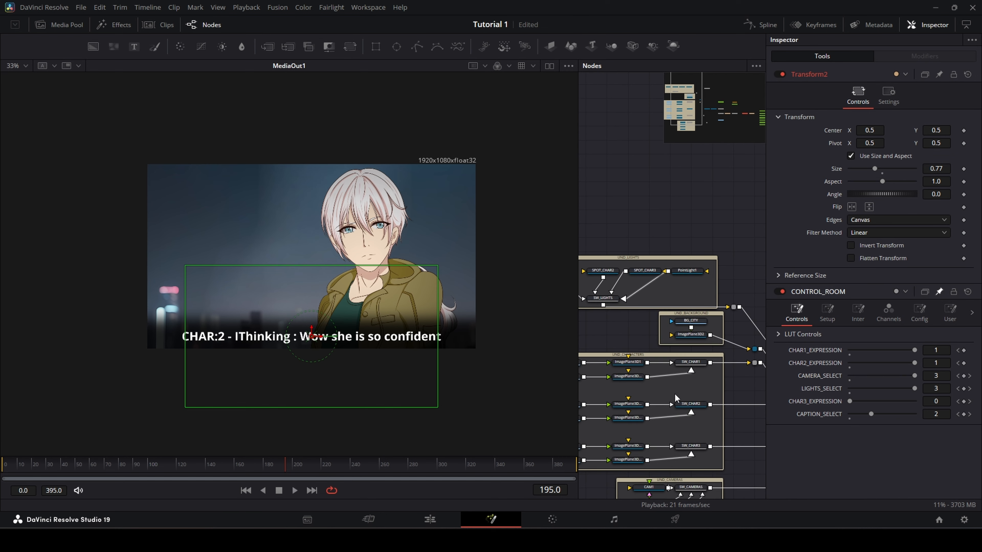
drag(615, 333, 623, 346)
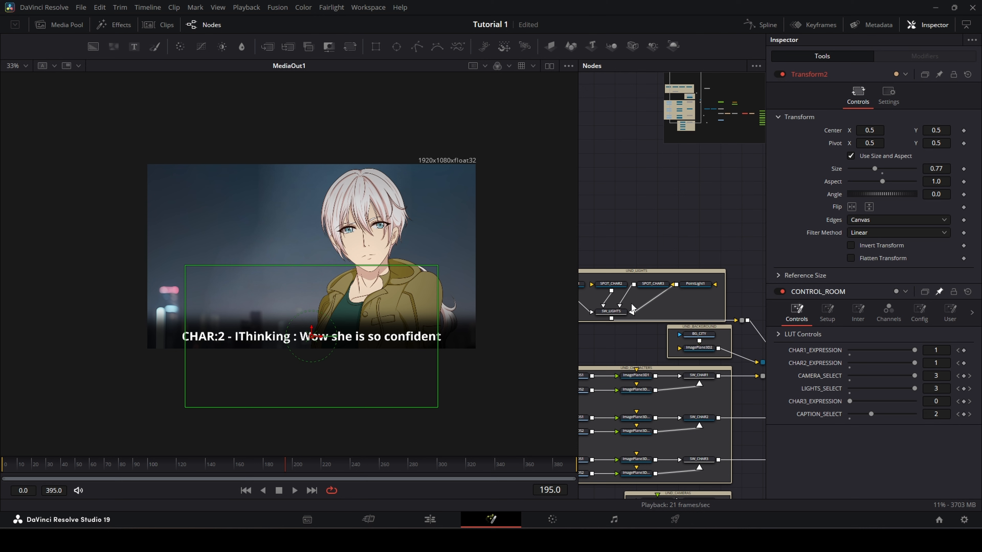
drag(623, 323, 559, 257)
drag(721, 237, 859, 226)
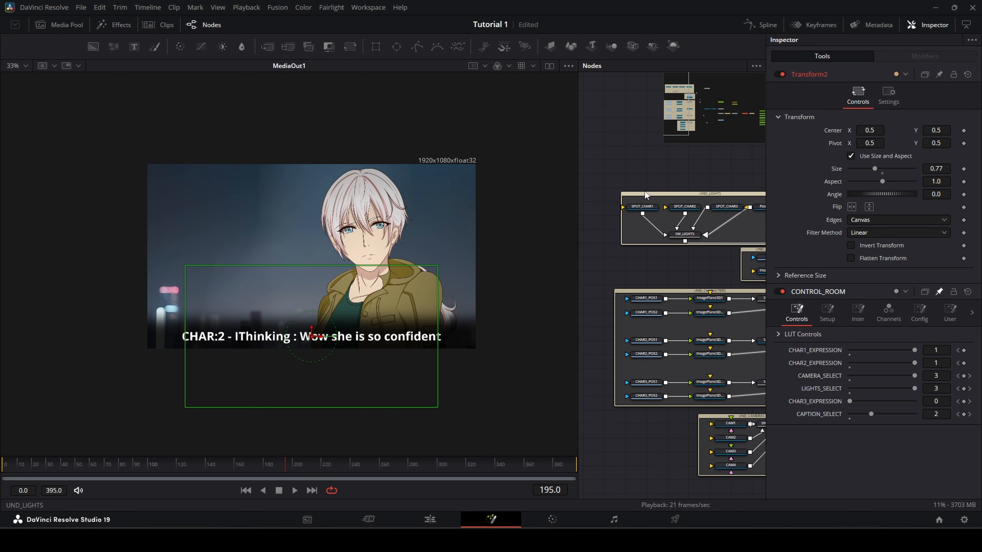
drag(691, 254, 666, 227)
drag(680, 259, 648, 209)
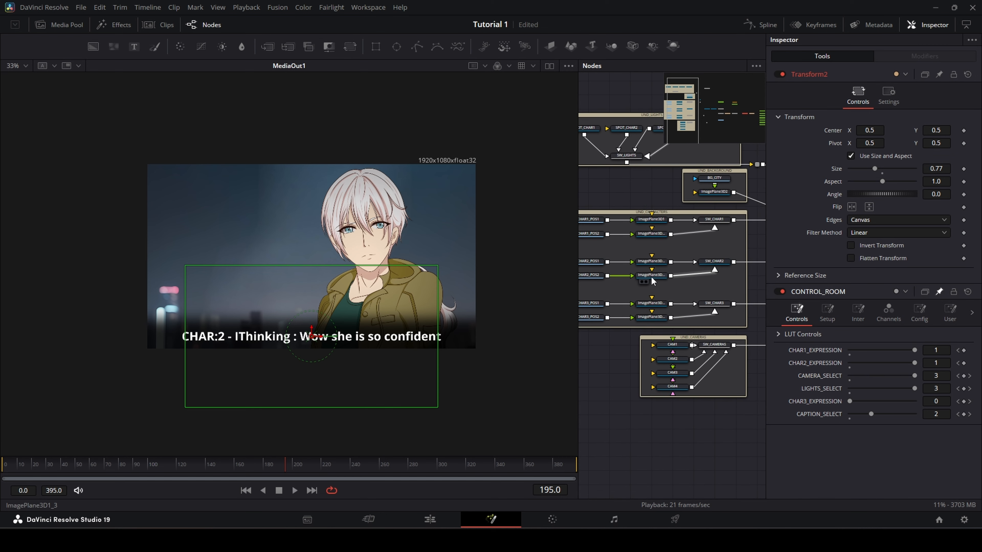
drag(696, 376, 510, 379)
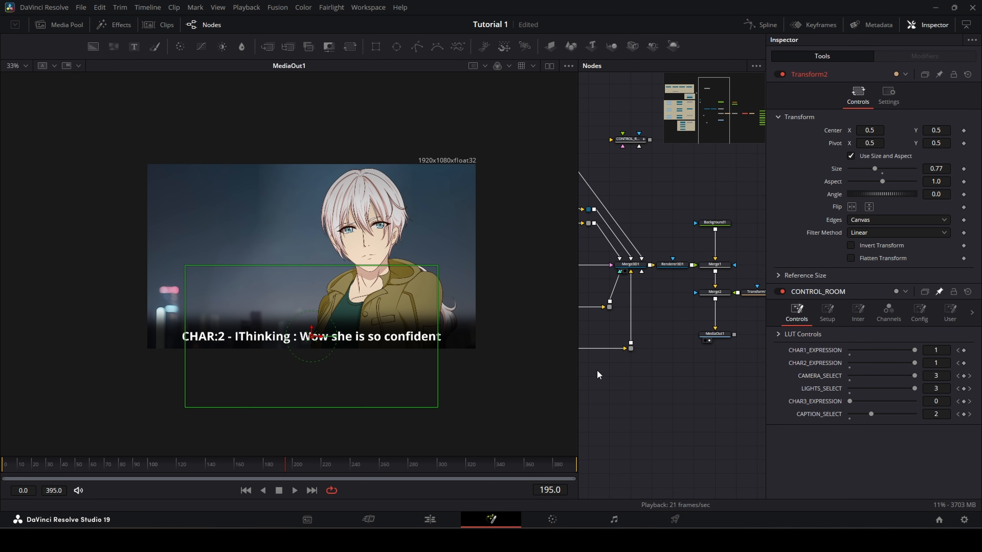
drag(634, 398, 669, 471)
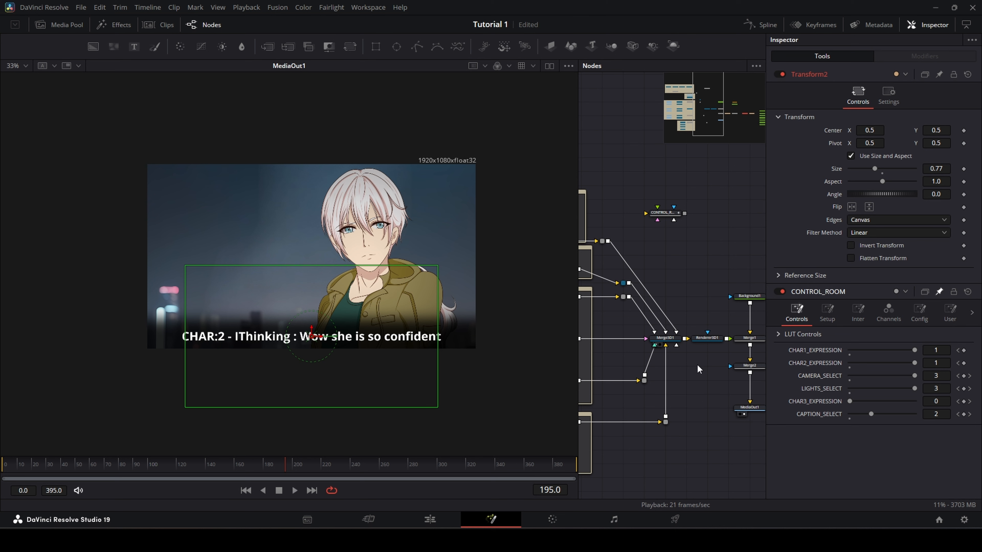
scroll(698, 368, down, 2)
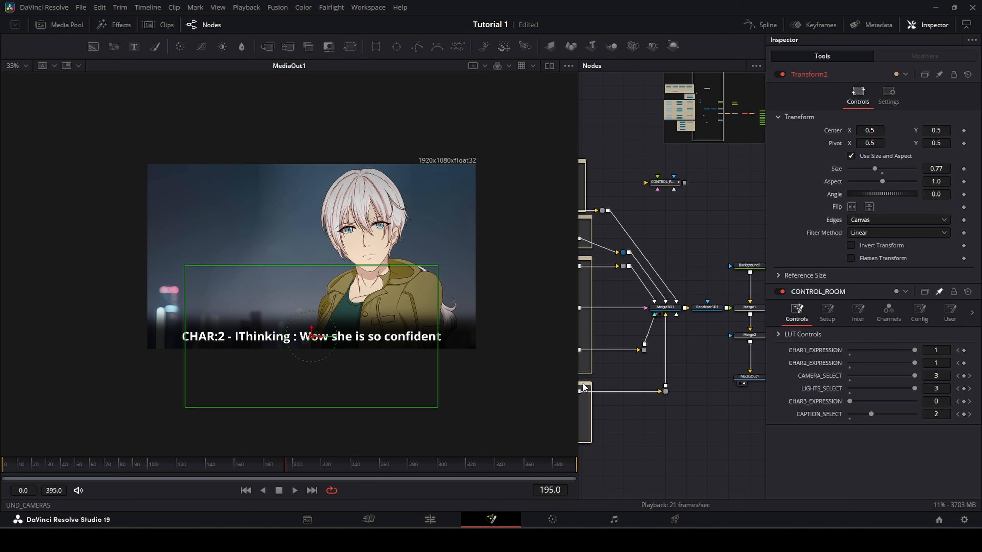
- Widen the node graph area and review the flow from the scene groups through to MediaOut1 and SW_TEXT
drag(579, 382, 317, 380)
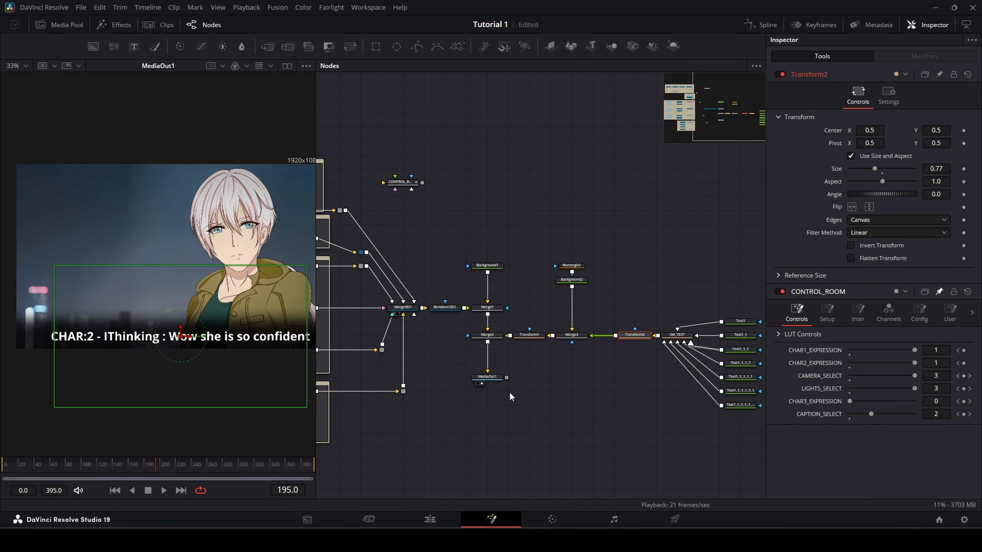
drag(517, 402, 664, 350)
scroll(626, 373, down, 1)
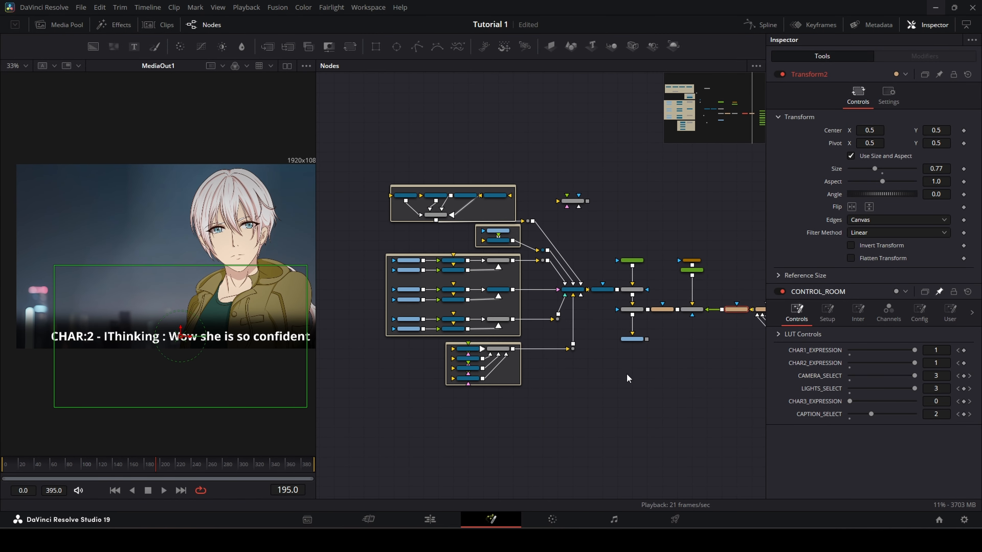
scroll(626, 377, up, 1)
drag(620, 379, 592, 426)
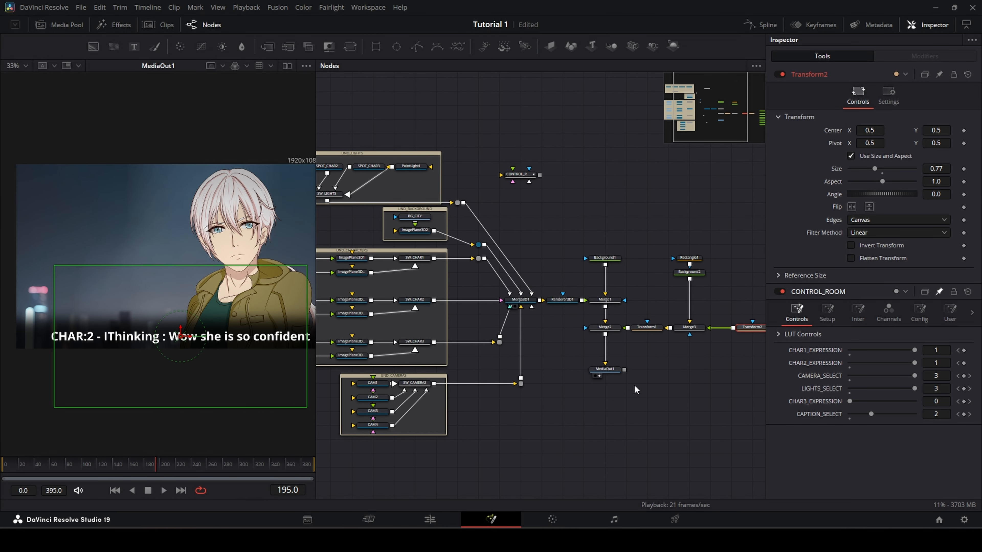
- Search the available tools for "switch" and dismiss the list without adding a node
drag(619, 201, 588, 275)
click(625, 228)
key(shift+space)
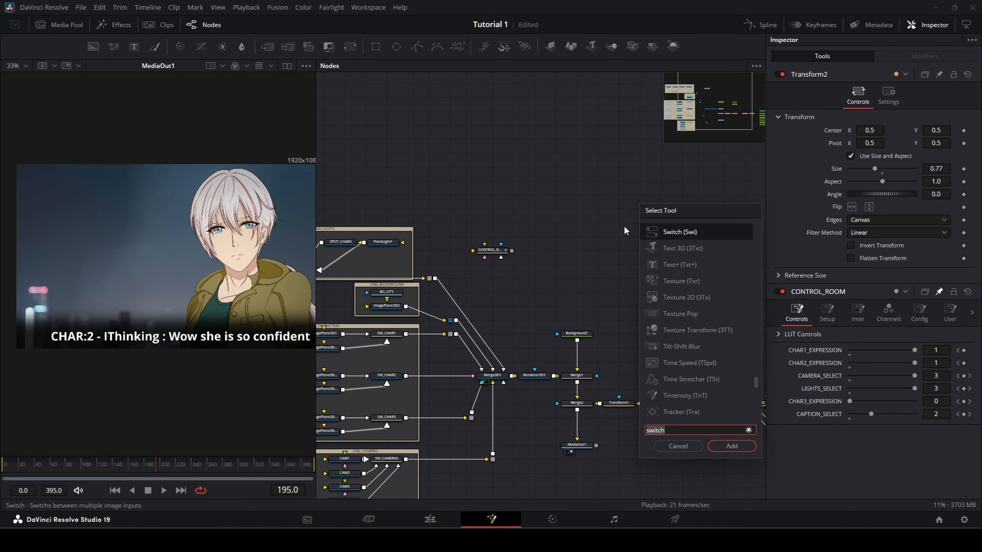
text(switch)
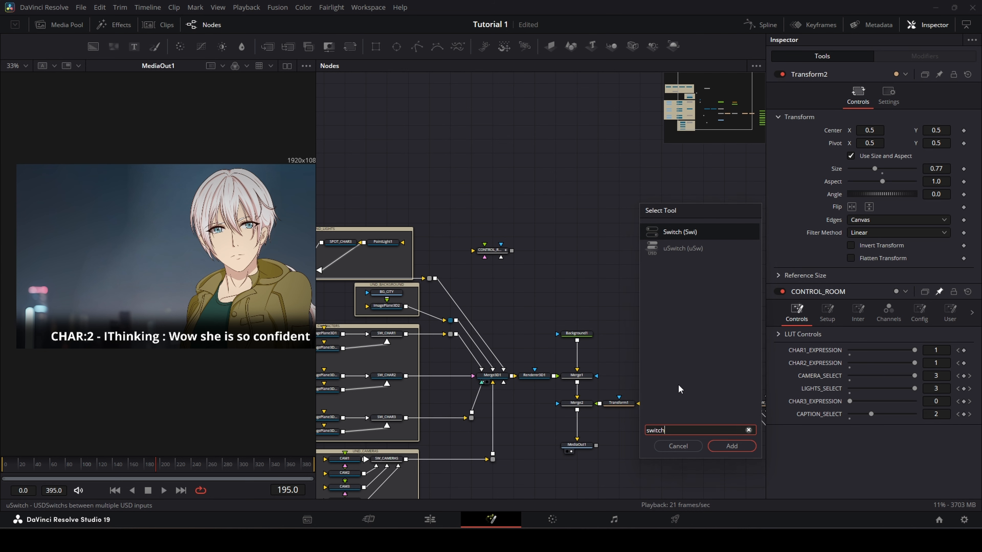
key(Escape)
- Go to frame 181 and review the lights, characters and cameras groups together with CONTROL_ROOM and Merge3D1
drag(602, 333, 656, 229)
drag(224, 466, 145, 468)
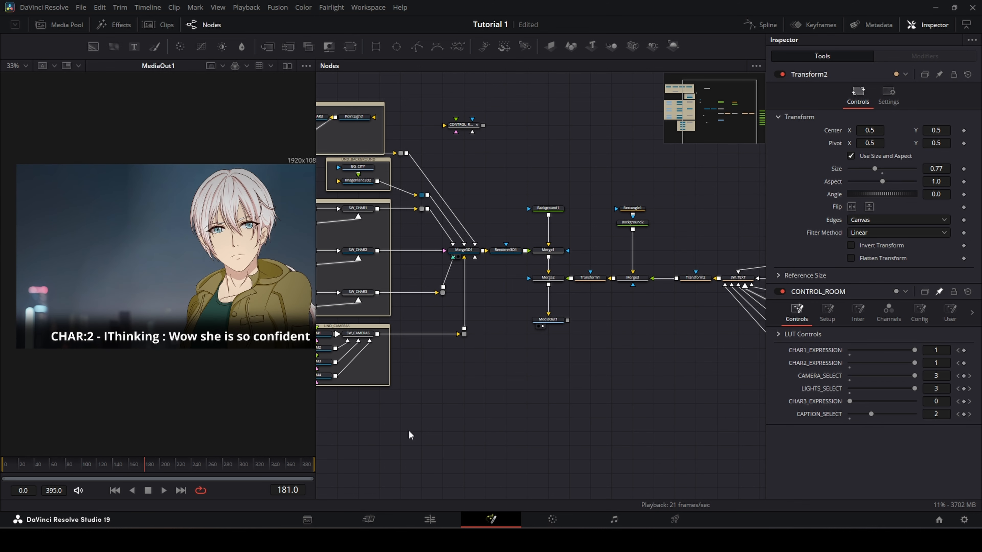
drag(409, 431, 653, 419)
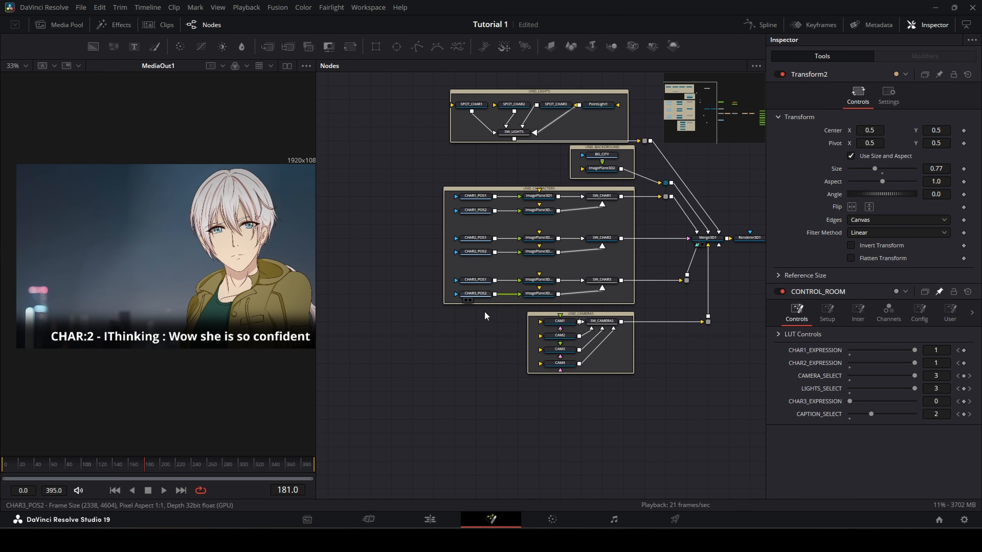
drag(558, 397, 498, 426)
drag(642, 204, 608, 207)
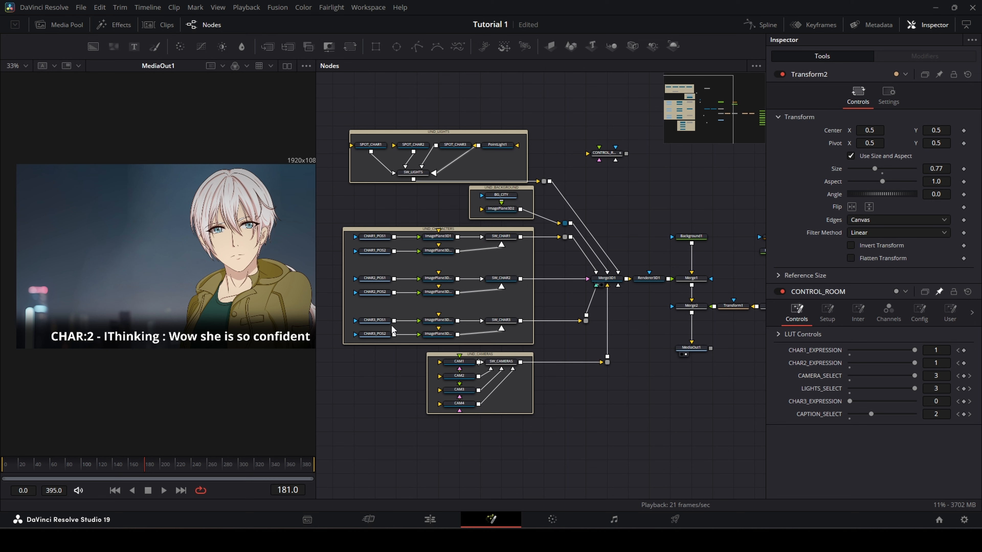